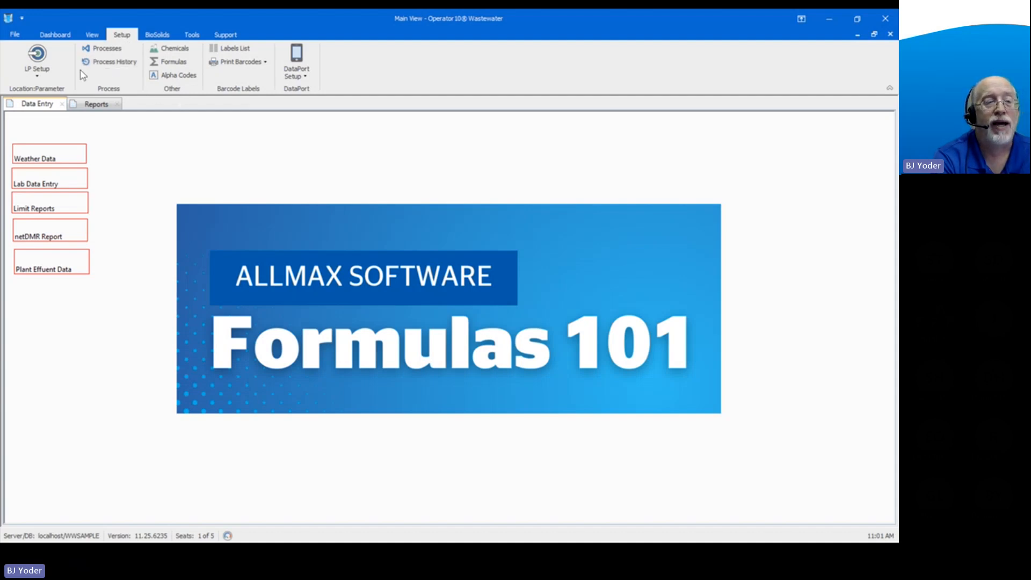
Review the Location:Parameter setup list and the formula attached to the DT Hours parameter of Aeration 1, and close the list.
left_click(39, 75)
left_click(51, 94)
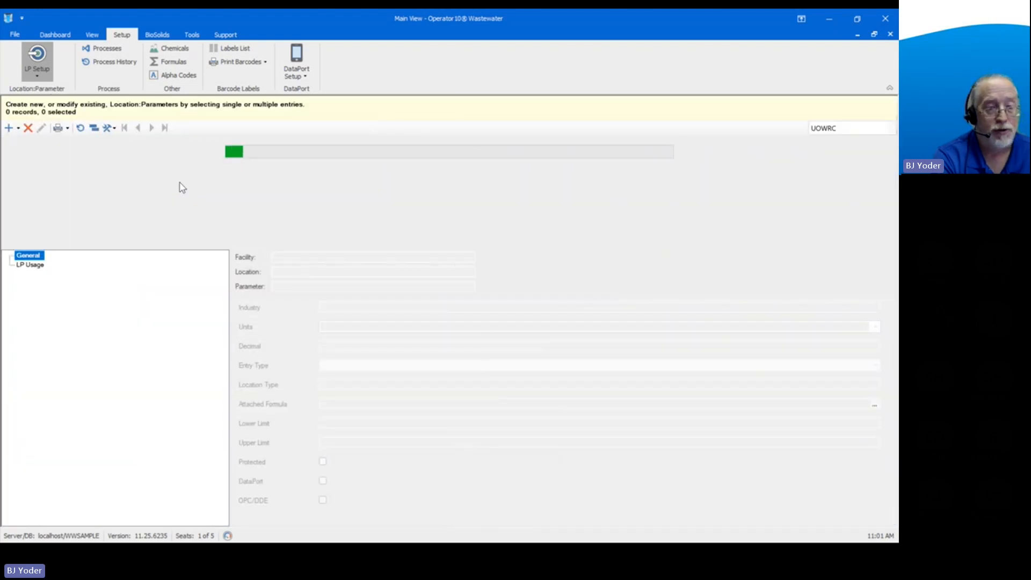
scroll(283, 230, "down", 13)
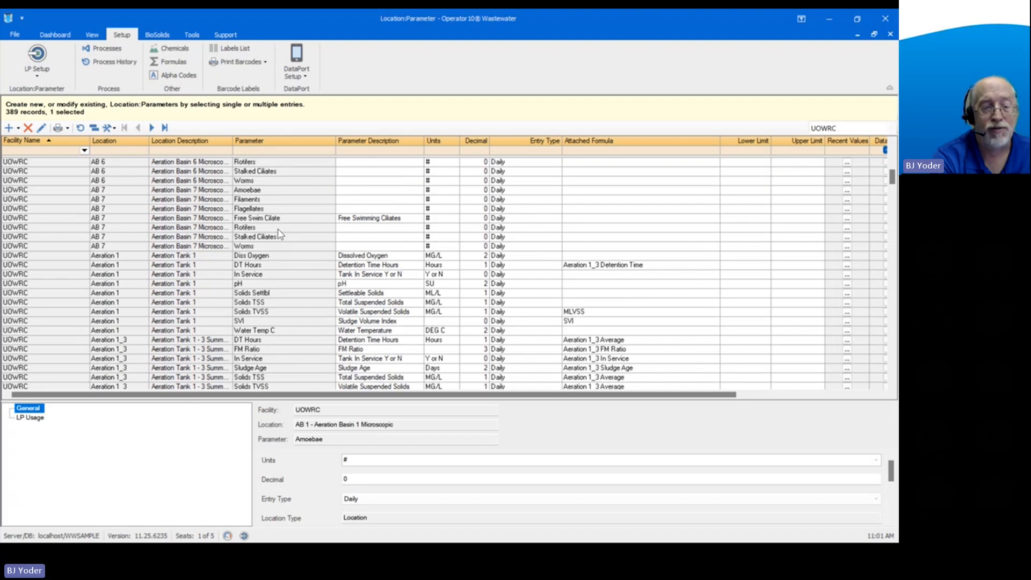
left_click(269, 267)
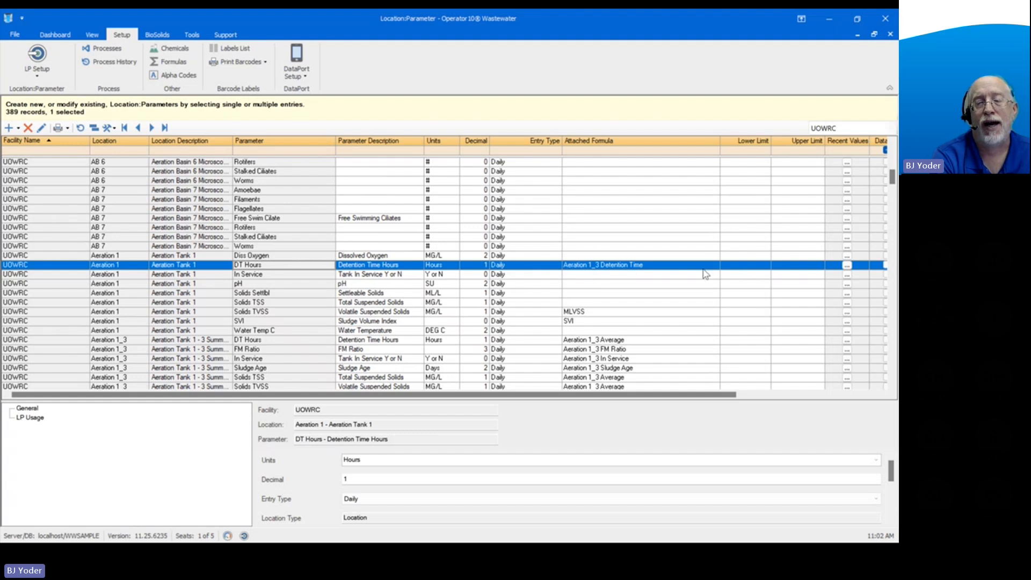
left_click(684, 267)
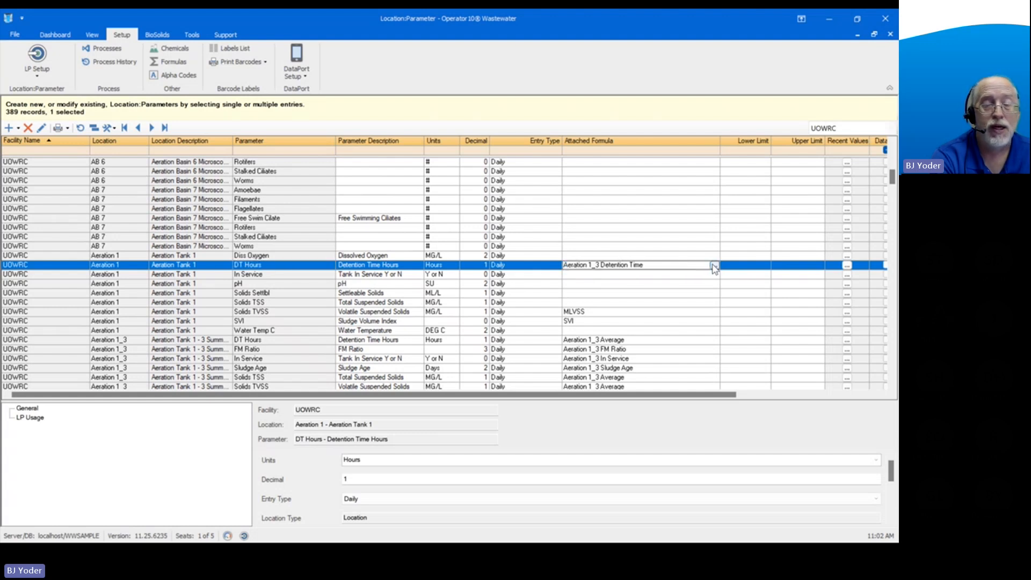
left_click(891, 35)
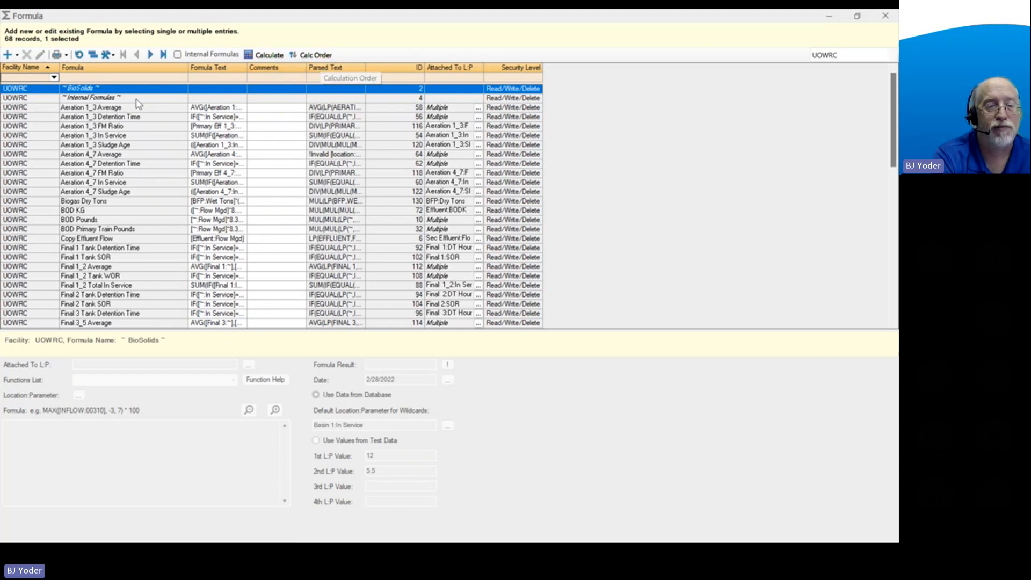
Review the calculation order of the formulas and examine the Aeration 4_7 Sludge Age formula.
left_click(316, 55)
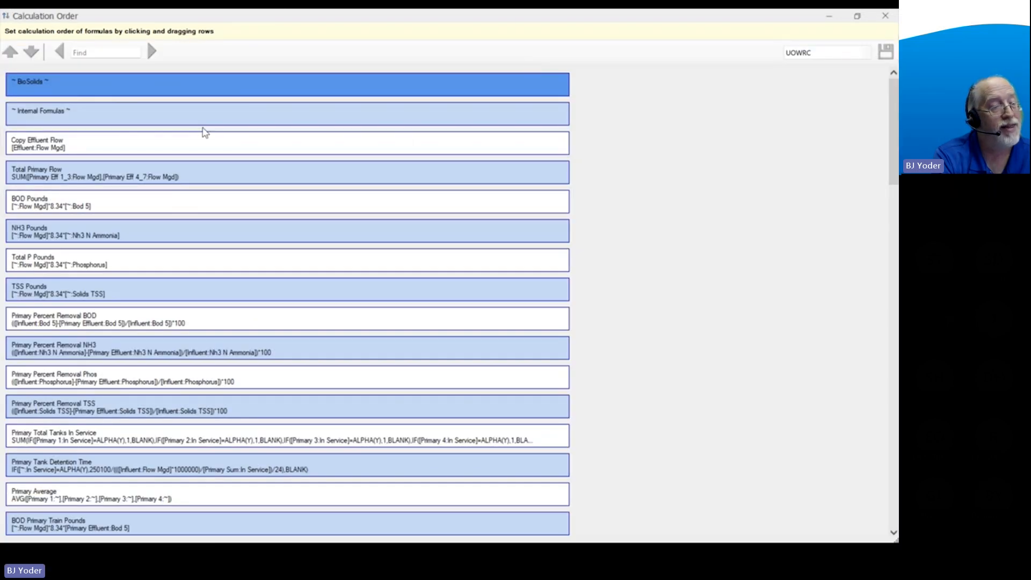
scroll(234, 214, "down", 5)
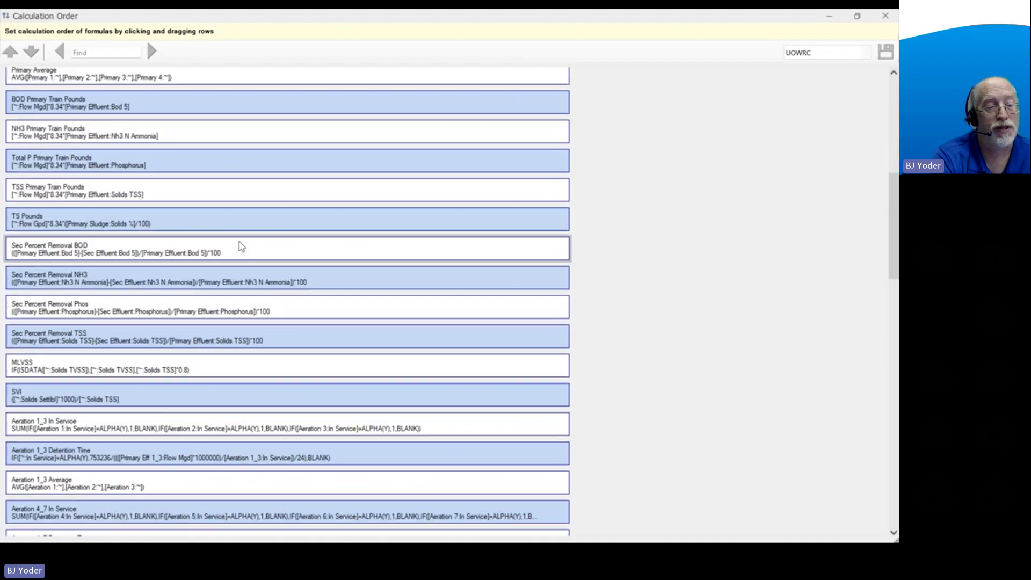
scroll(240, 246, "down", 1)
scroll(240, 246, "up", 5)
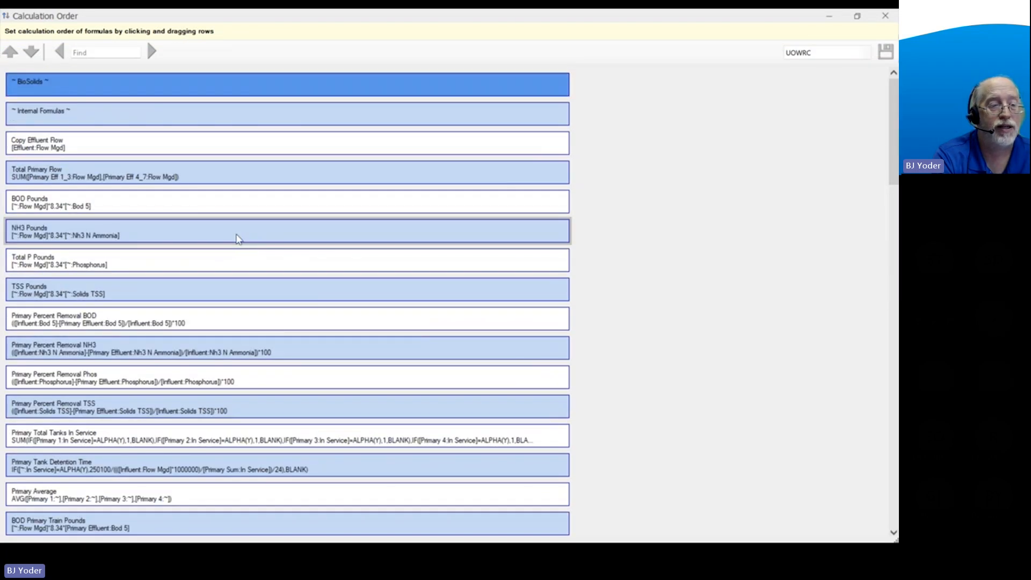
left_click(210, 170)
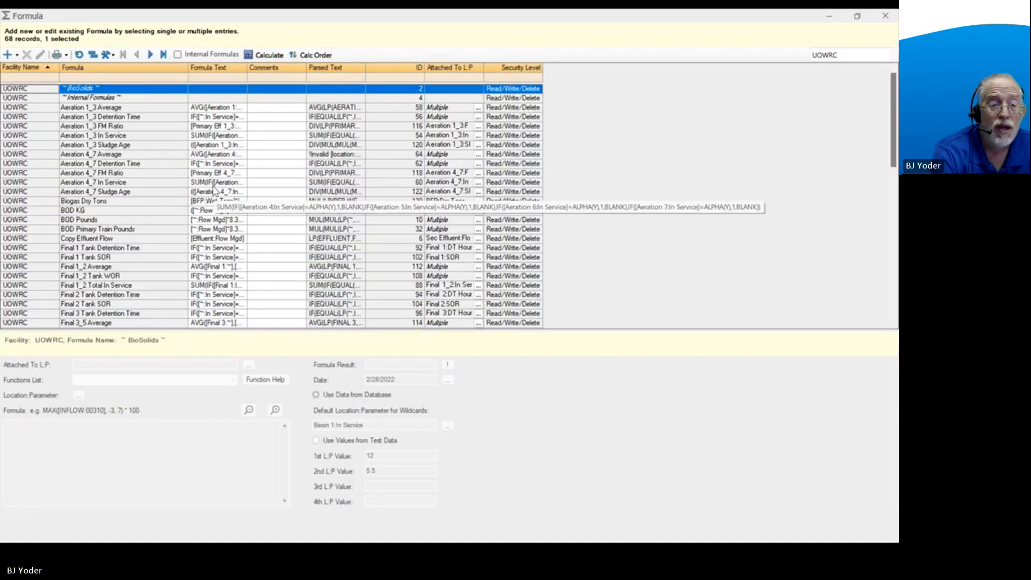
left_click(140, 194)
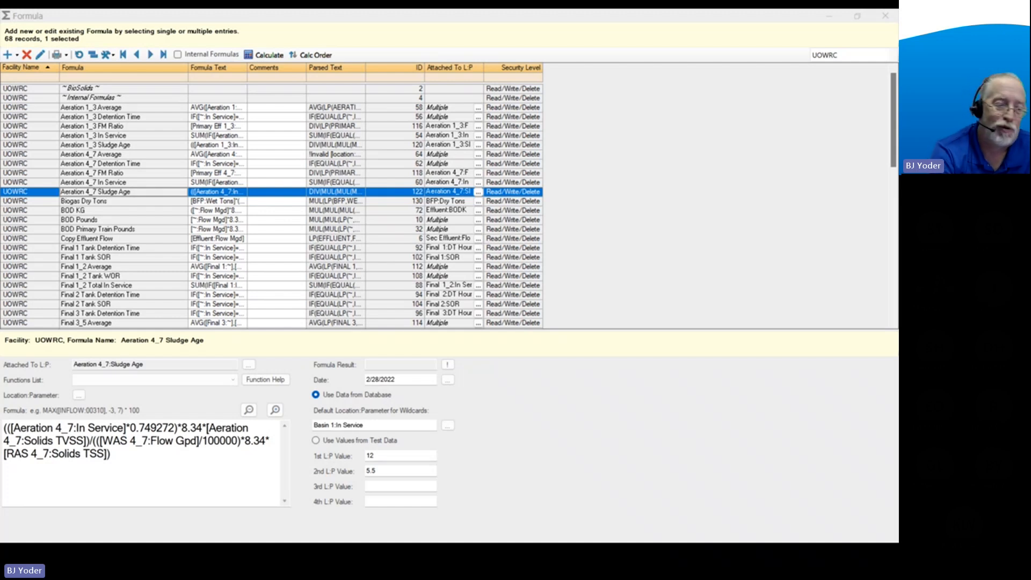
Start a new formula for the UOWRC facility and place the cursor in its empty formula text.
left_click(7, 55)
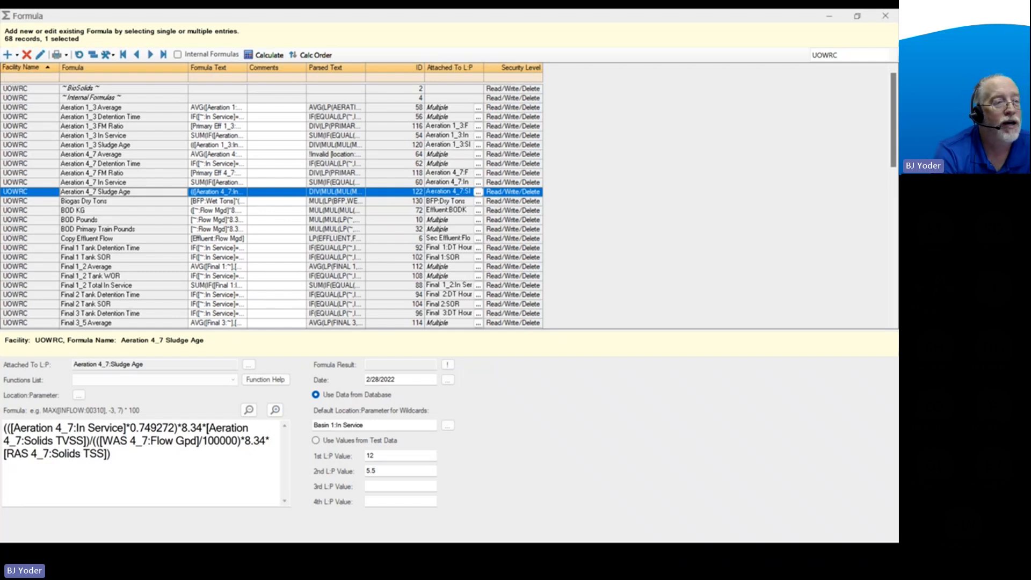
left_click(8, 55)
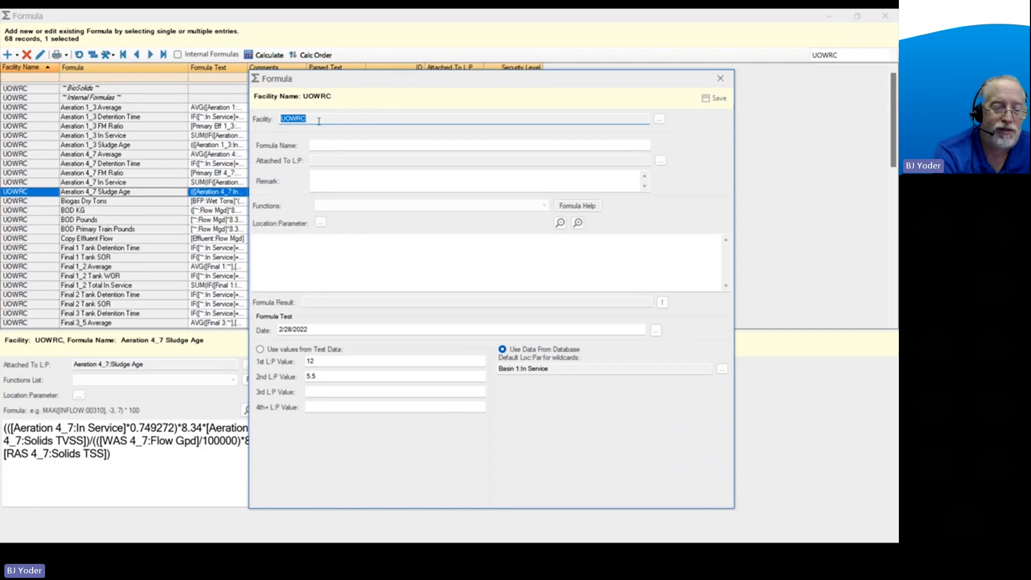
left_click(349, 146)
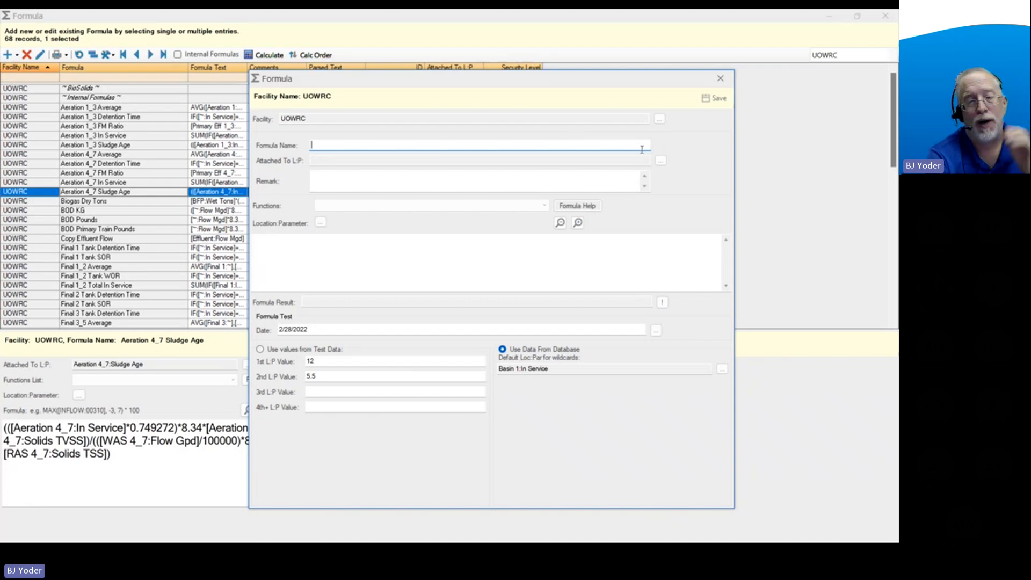
left_click(327, 161)
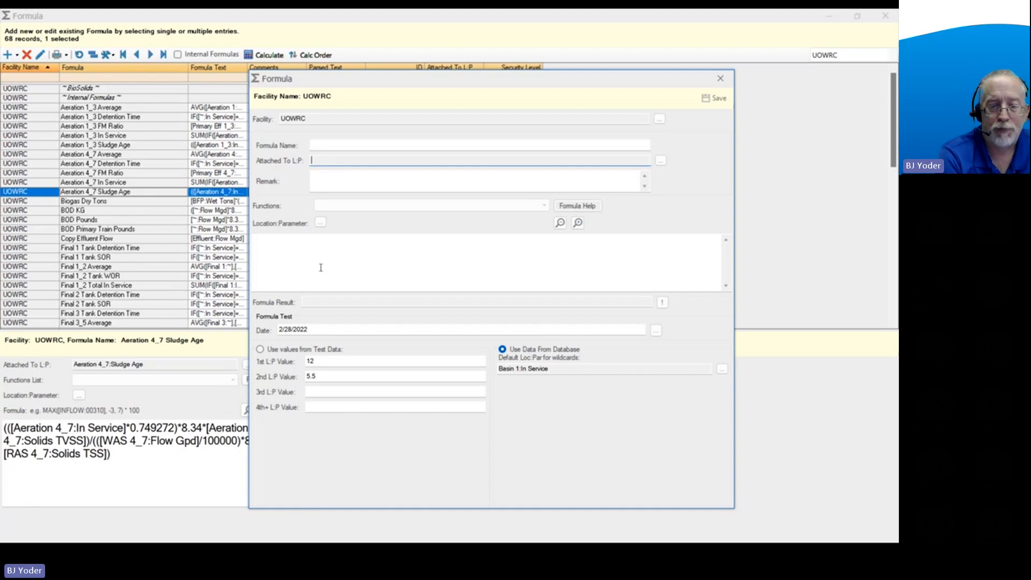
left_click(336, 254)
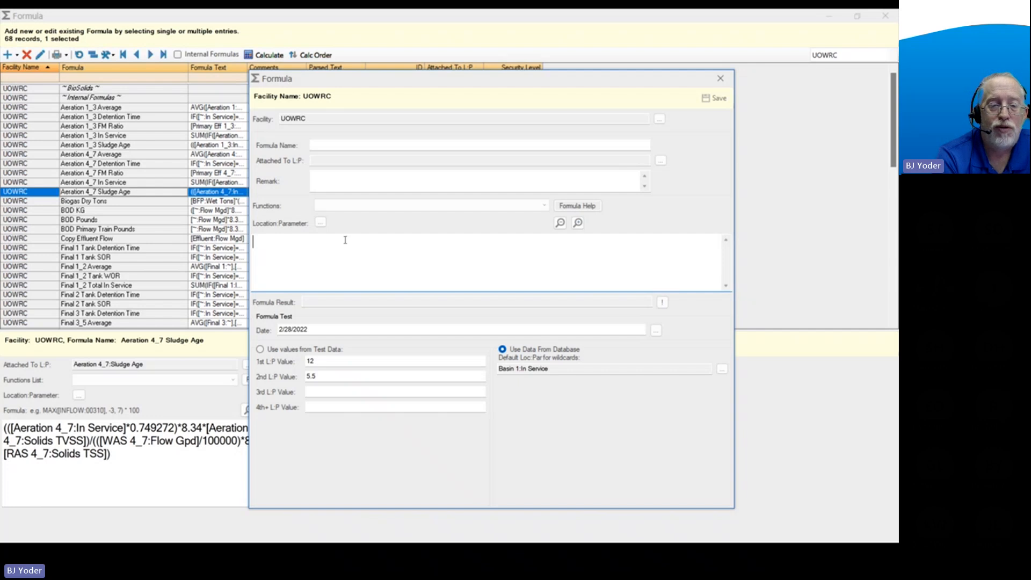
Read the formula help on Daily Data Functions and on accessing Location:Parameter values, including the @ loading option, and close the help.
left_click(577, 206)
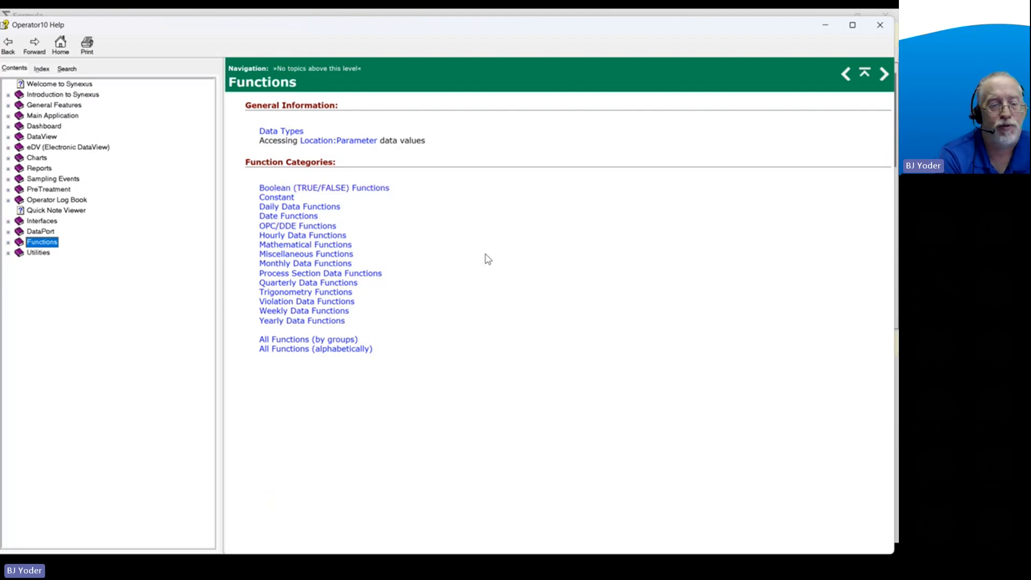
left_click(311, 207)
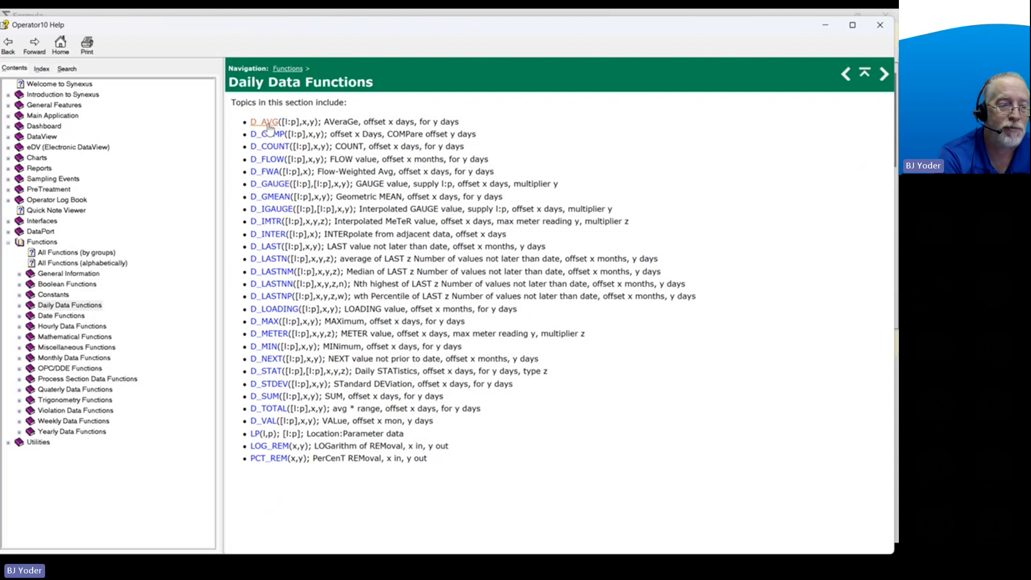
left_click(9, 48)
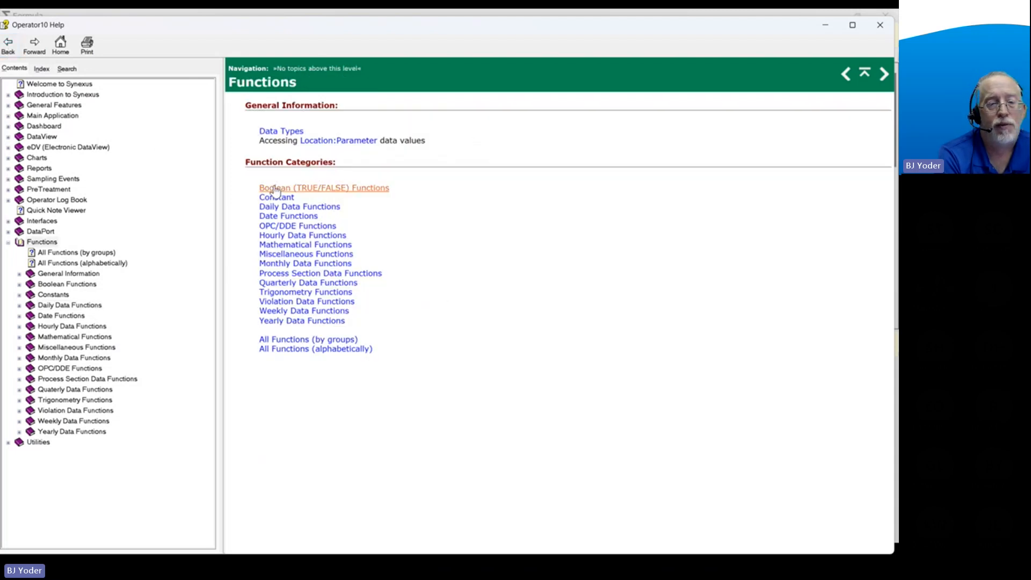
left_click(349, 142)
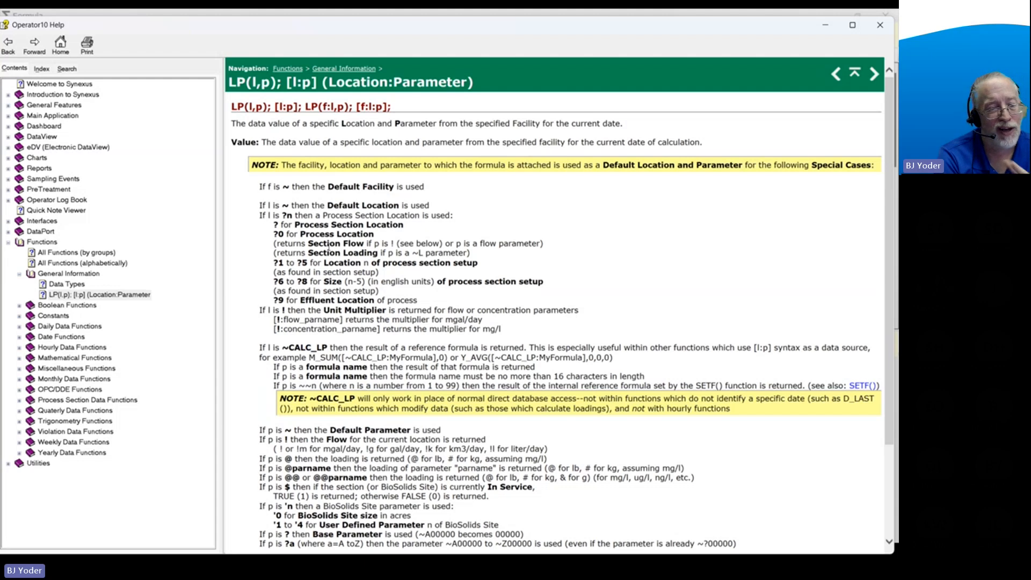
scroll(458, 294, "down", 3)
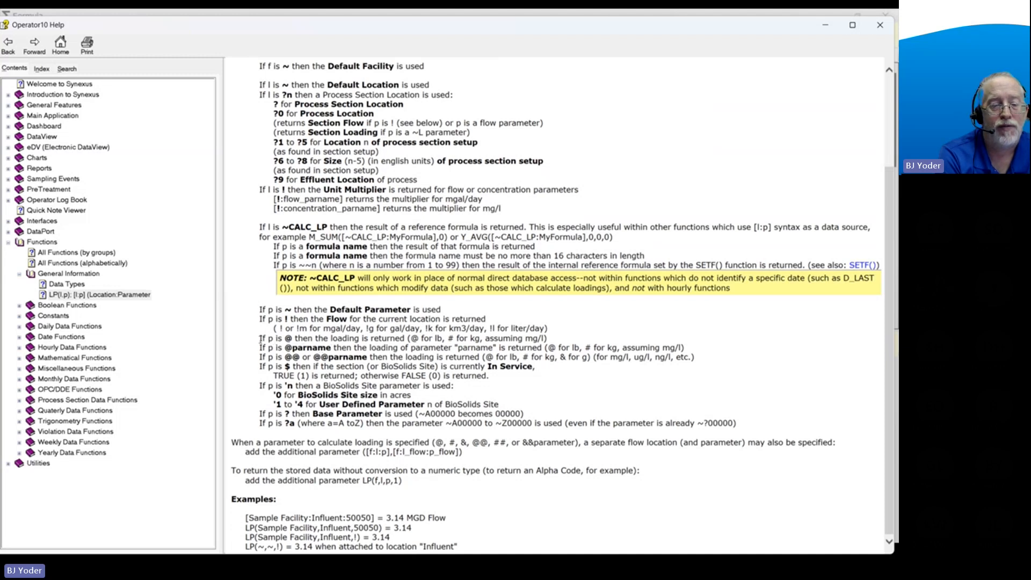
left_click_drag(260, 337, 407, 338)
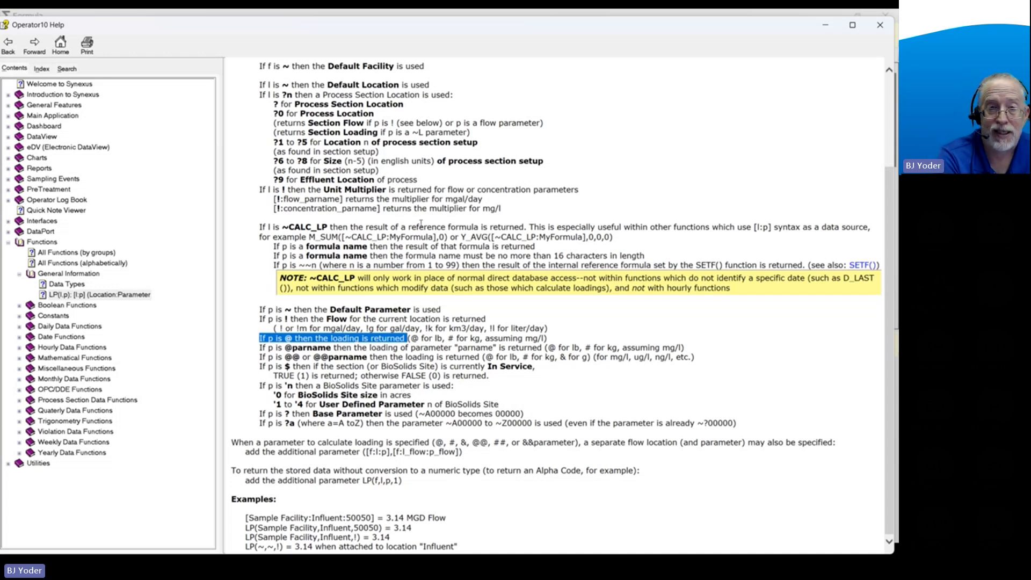
left_click(8, 45)
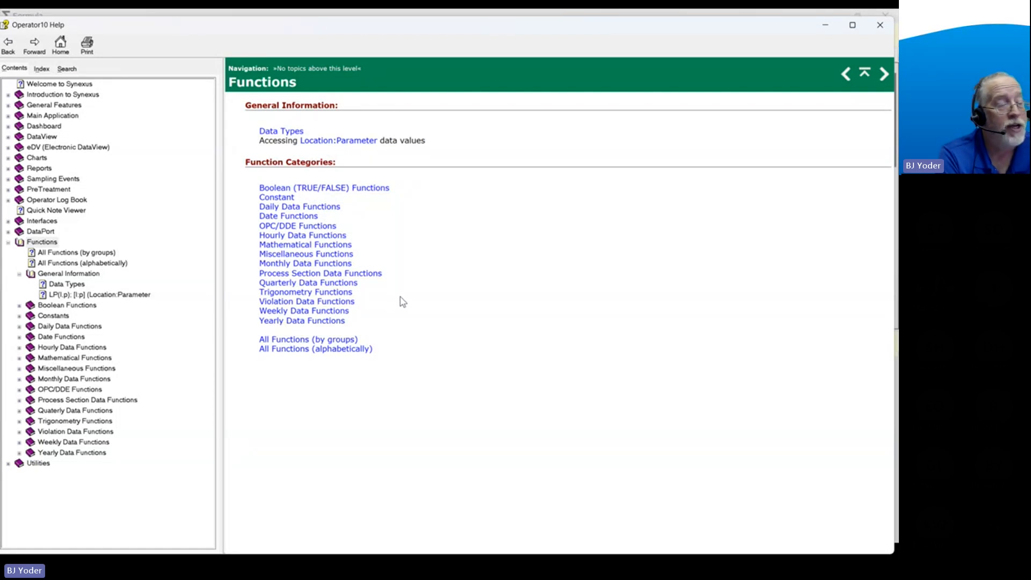
left_click(886, 29)
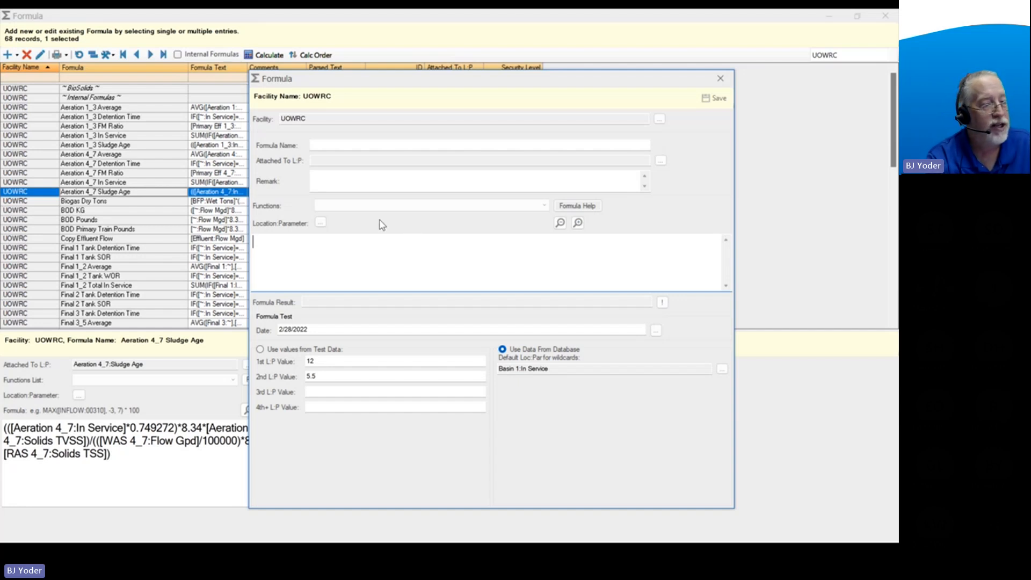
Look up the M_AVG arguments in the help's Monthly Data Functions and close the help.
left_click(576, 207)
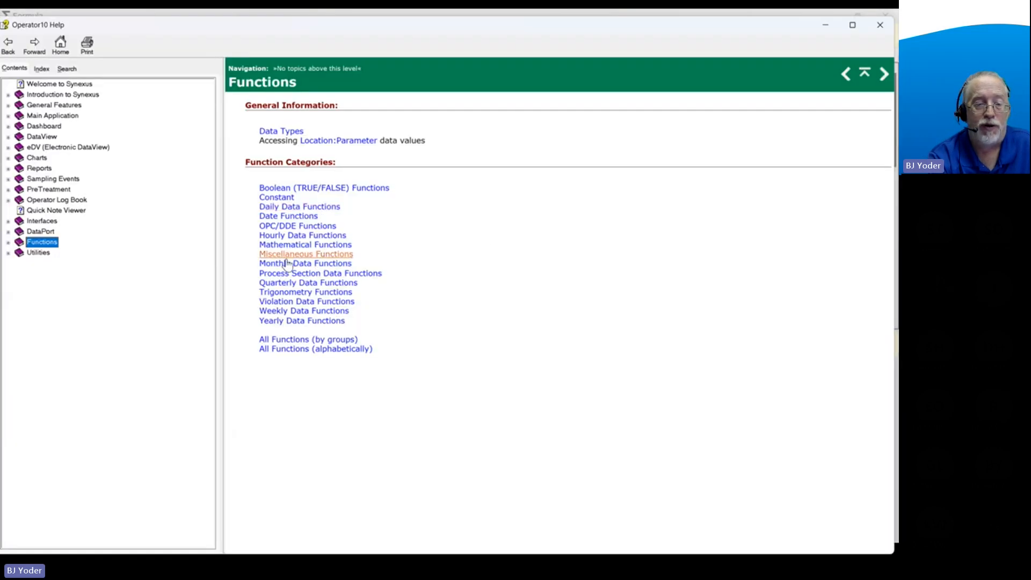
left_click(287, 264)
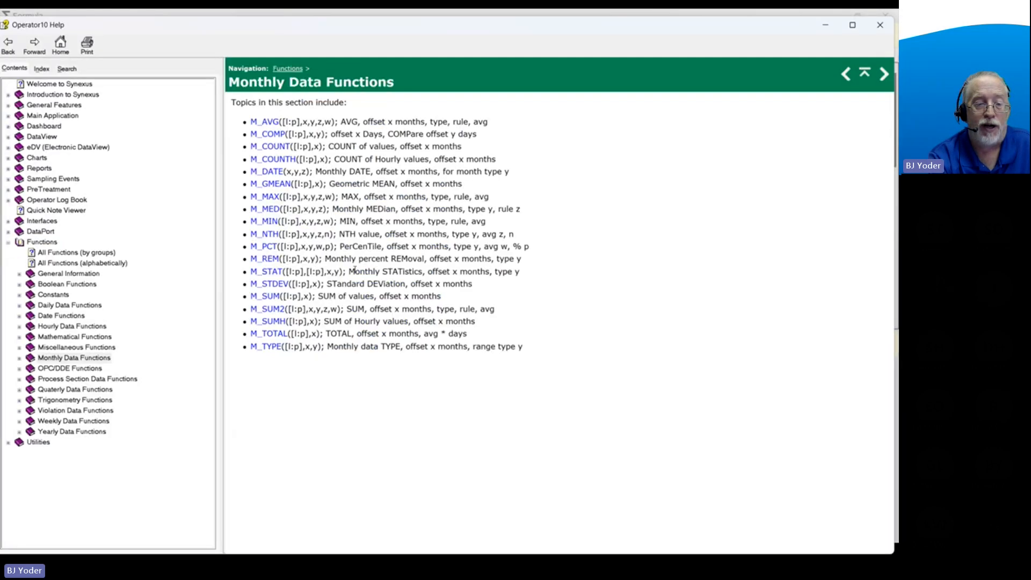
left_click(273, 123)
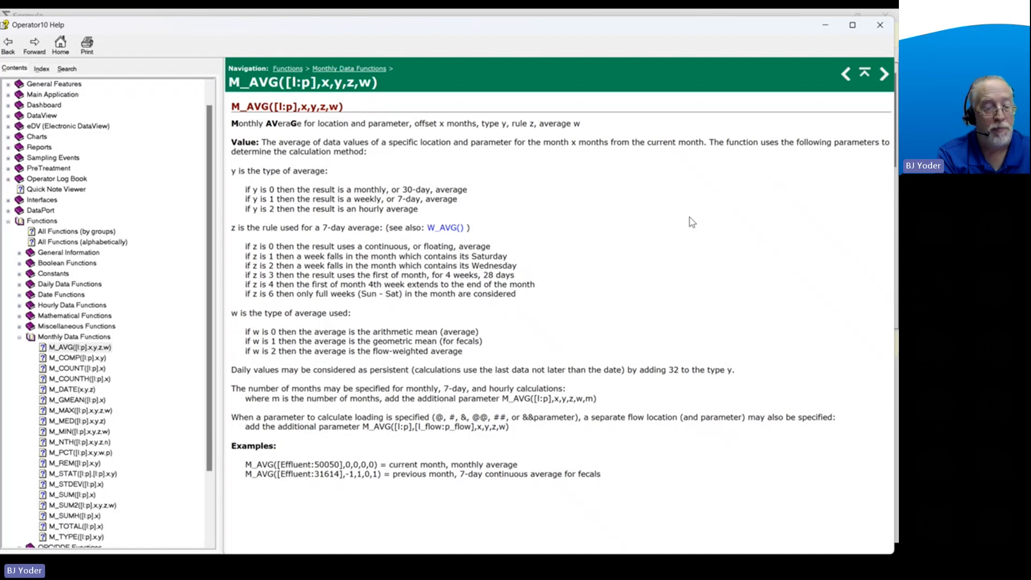
left_click(880, 26)
Insert the M_AVG monthly average function into the new formula's text.
left_click(326, 248)
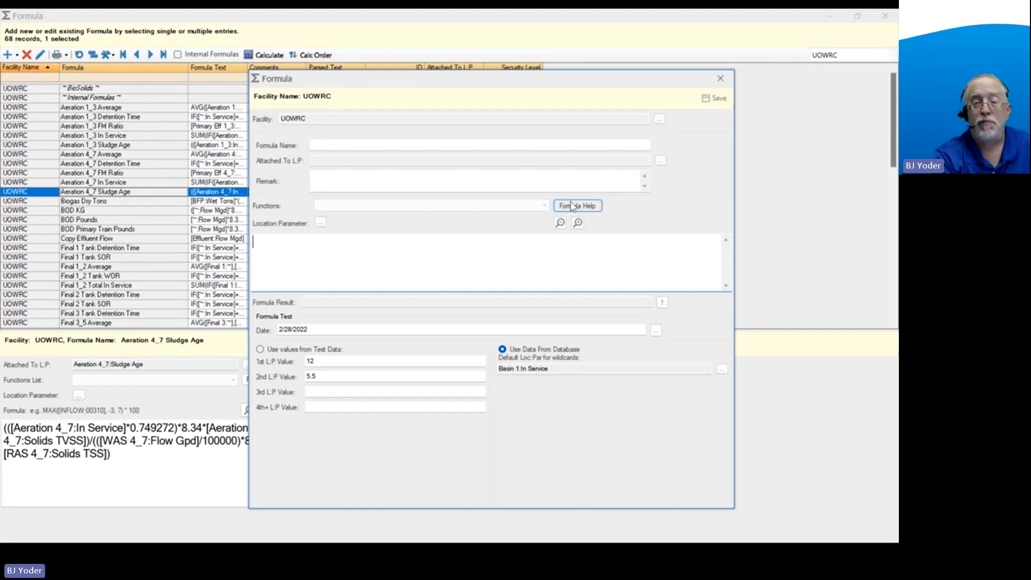
left_click(546, 207)
scroll(408, 279, "down", 4)
scroll(408, 281, "down", 10)
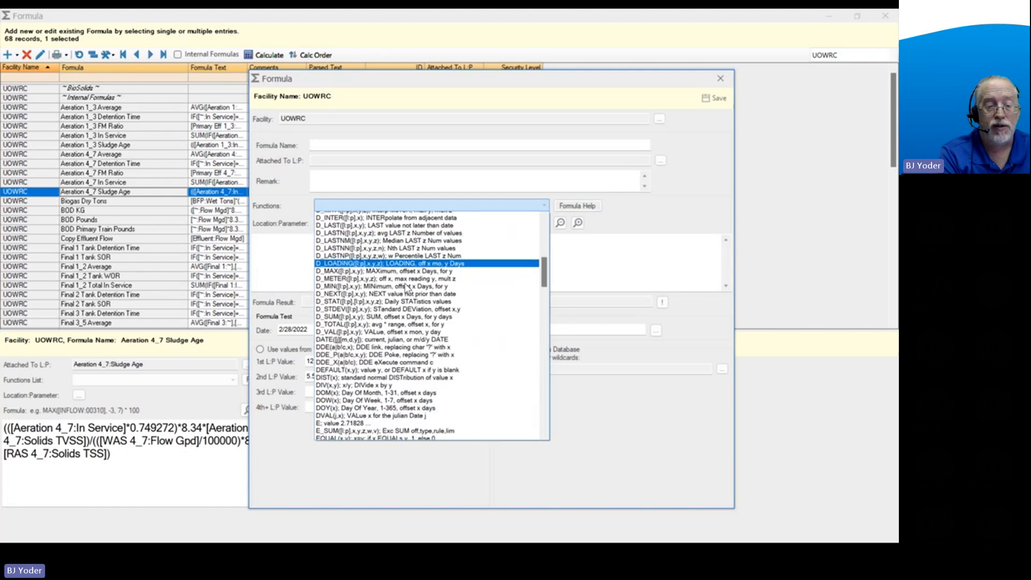
scroll(406, 287, "down", 8)
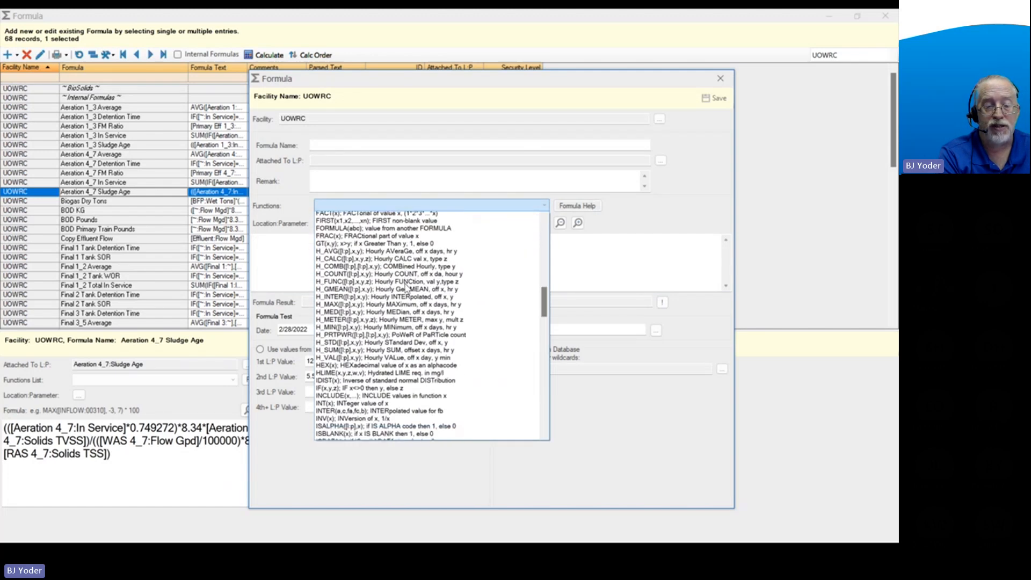
scroll(406, 287, "down", 4)
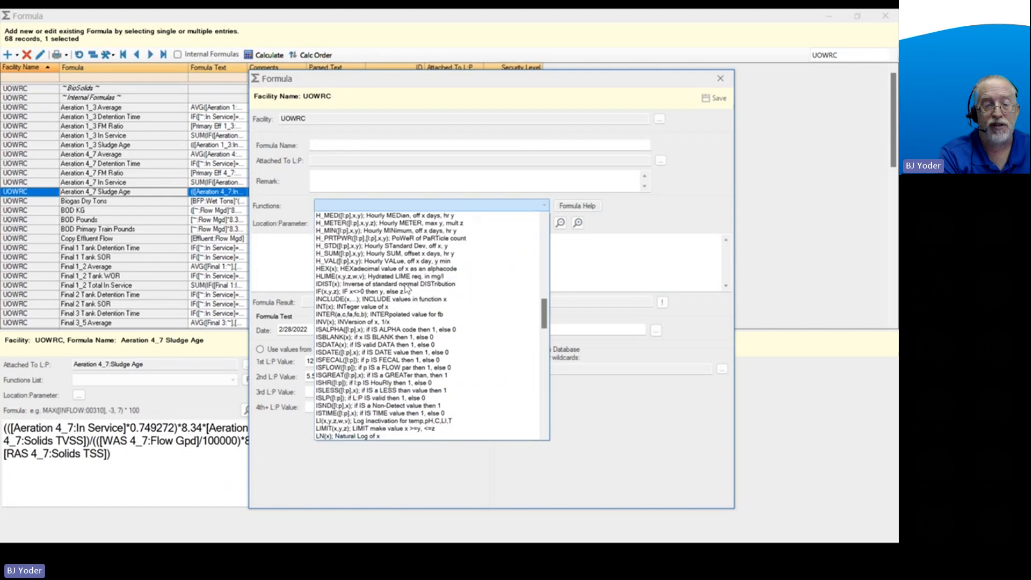
left_click(378, 209)
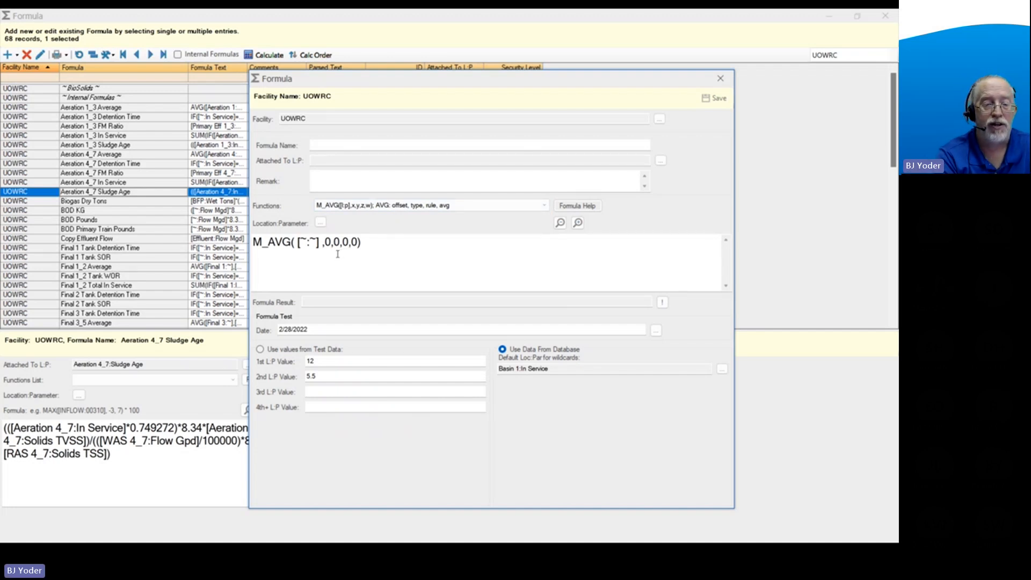
Replace the placeholder in the M_AVG function with the Influent Bod 5 parameter and check the formula result for the test date.
left_click_drag(297, 242, 319, 243)
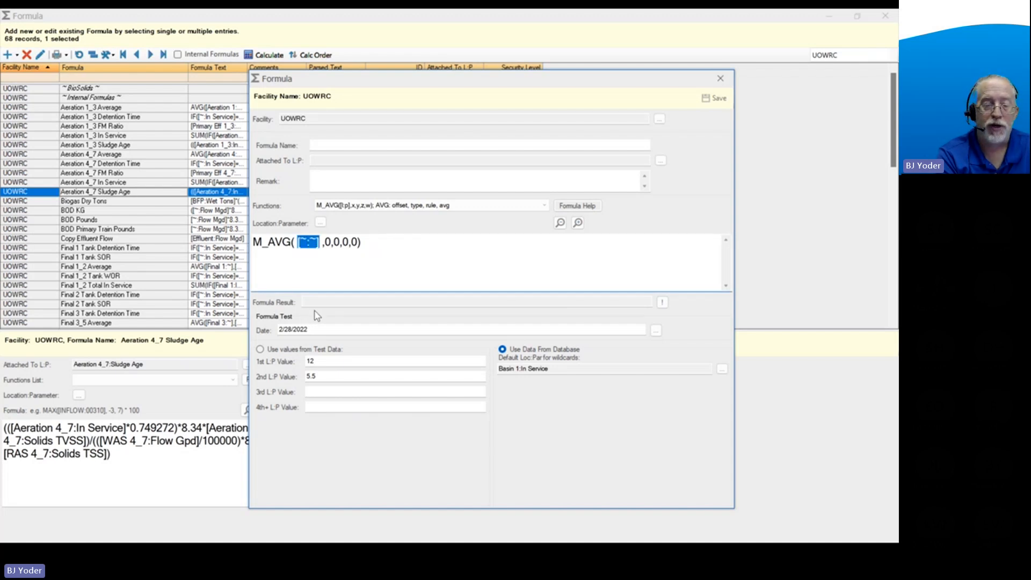
left_click(321, 223)
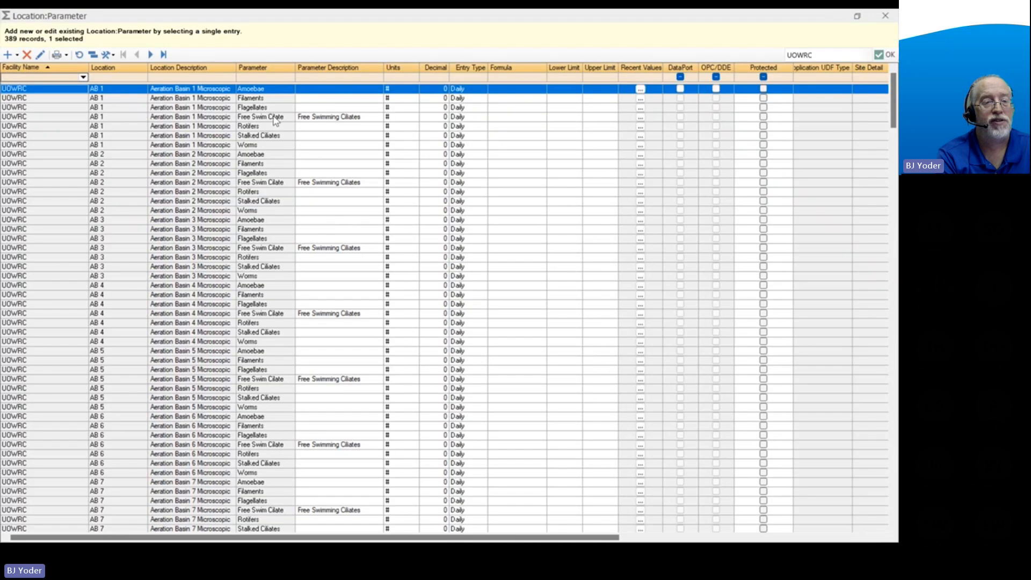
left_click(255, 78)
type("bod")
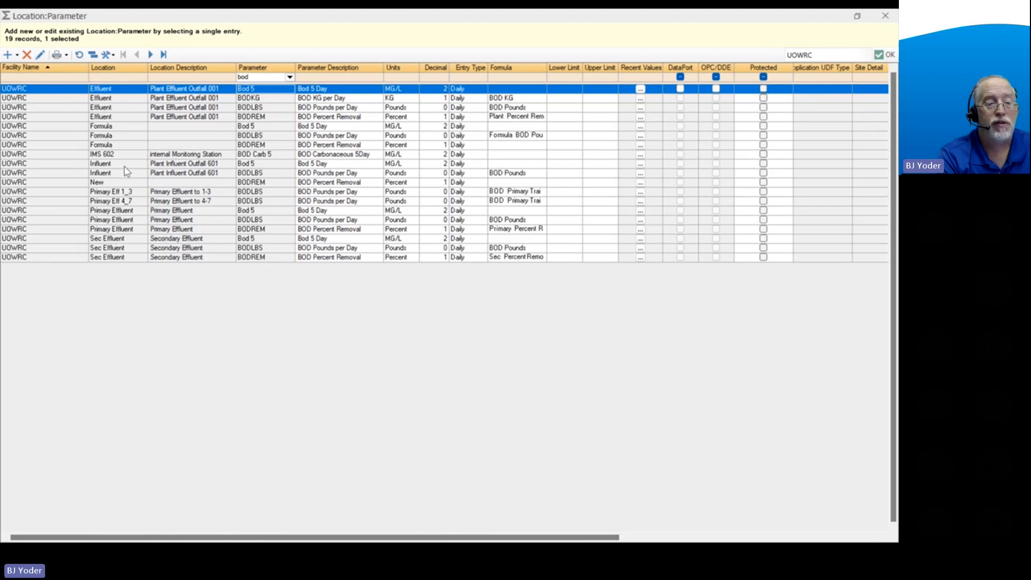
left_click(258, 164)
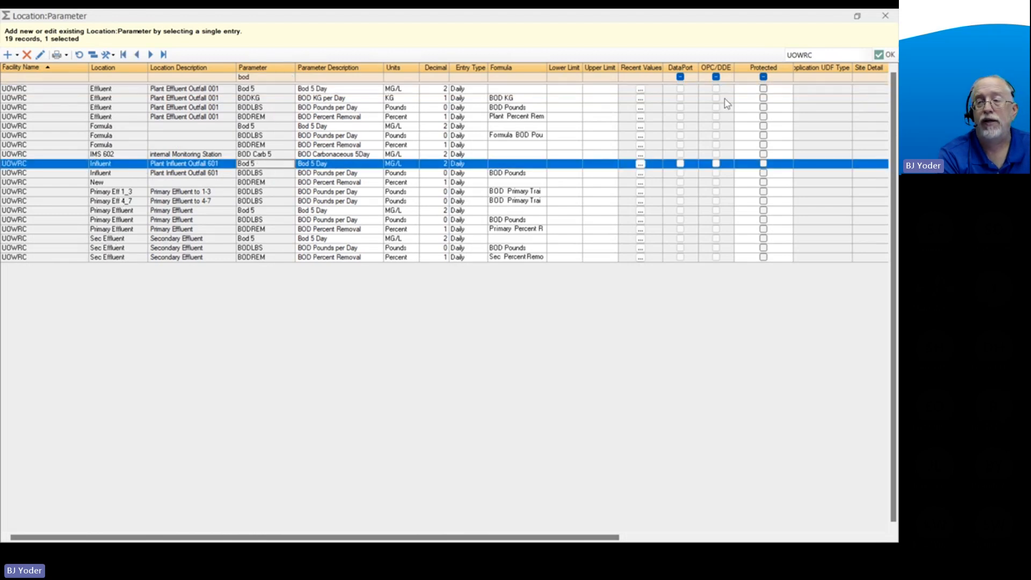
left_click(885, 54)
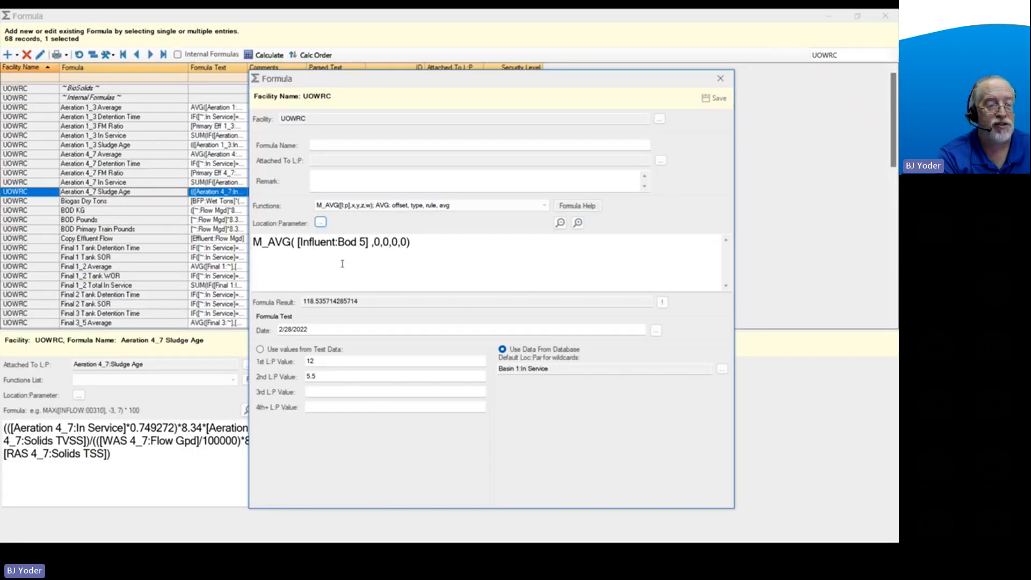
left_click(319, 331)
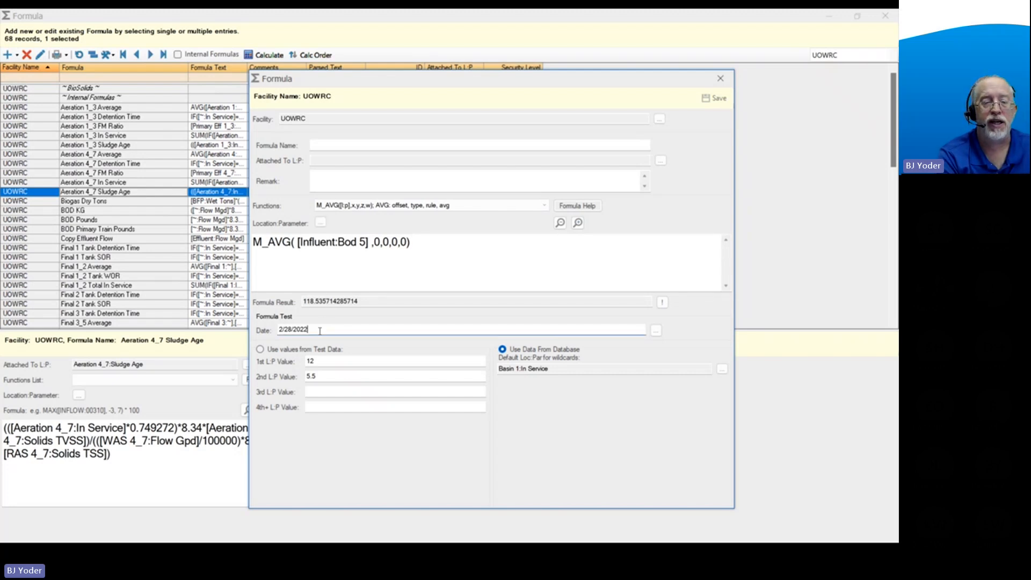
left_click_drag(370, 302, 301, 302)
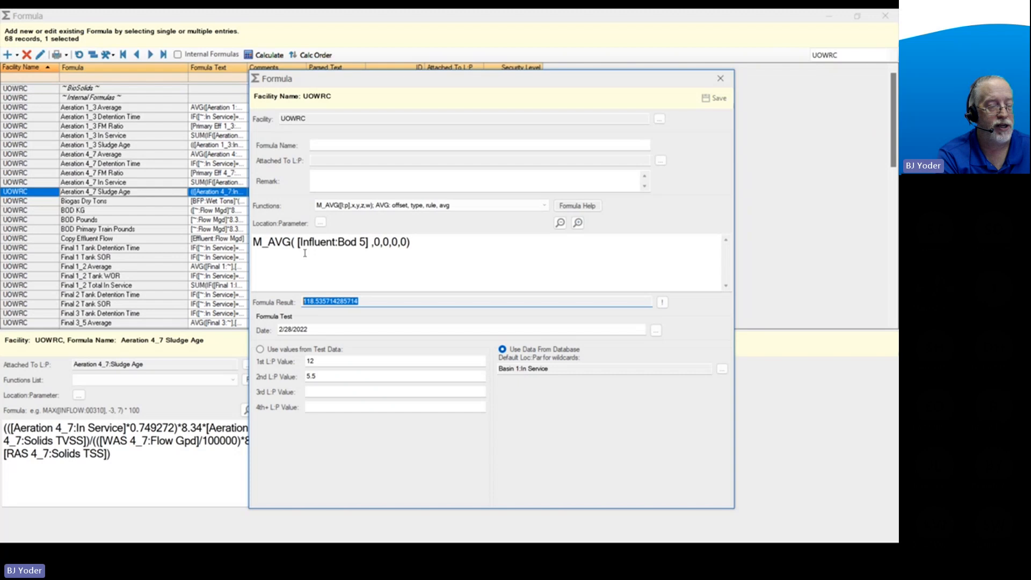
Append a minus sign and a second M_AVG function to the end of the formula text.
left_click(419, 239)
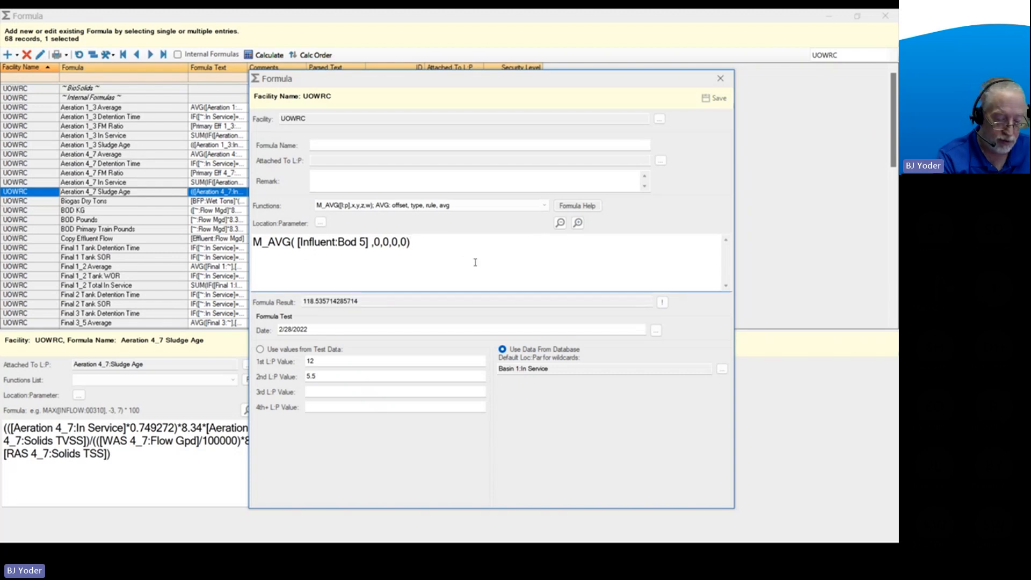
type("-")
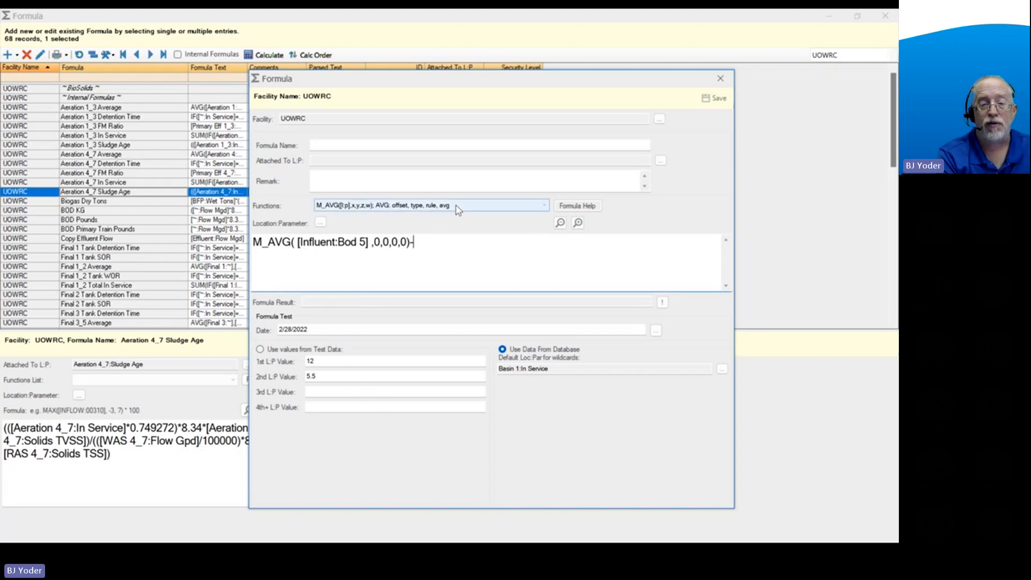
left_click(456, 210)
left_click(455, 209)
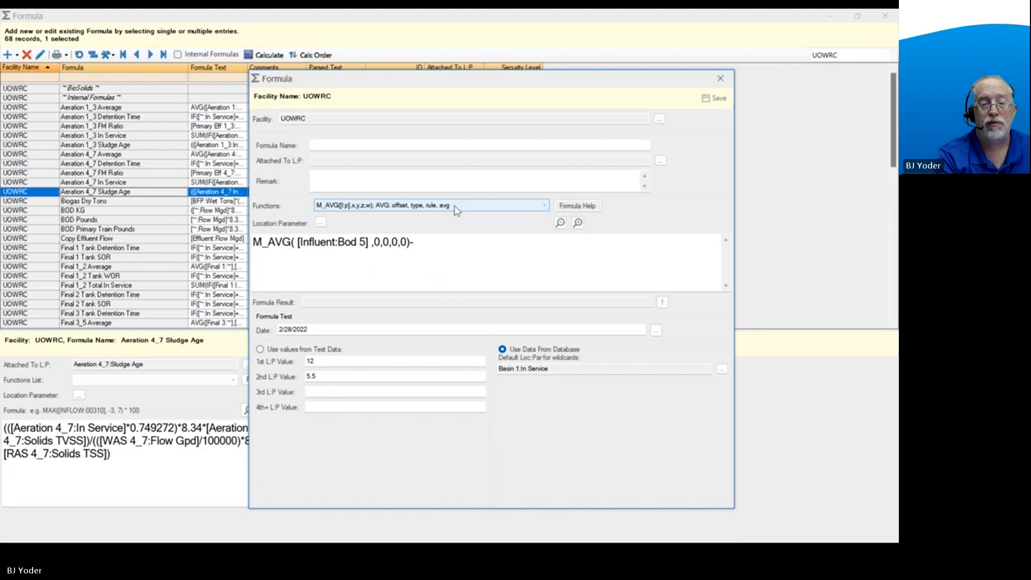
left_click(430, 239)
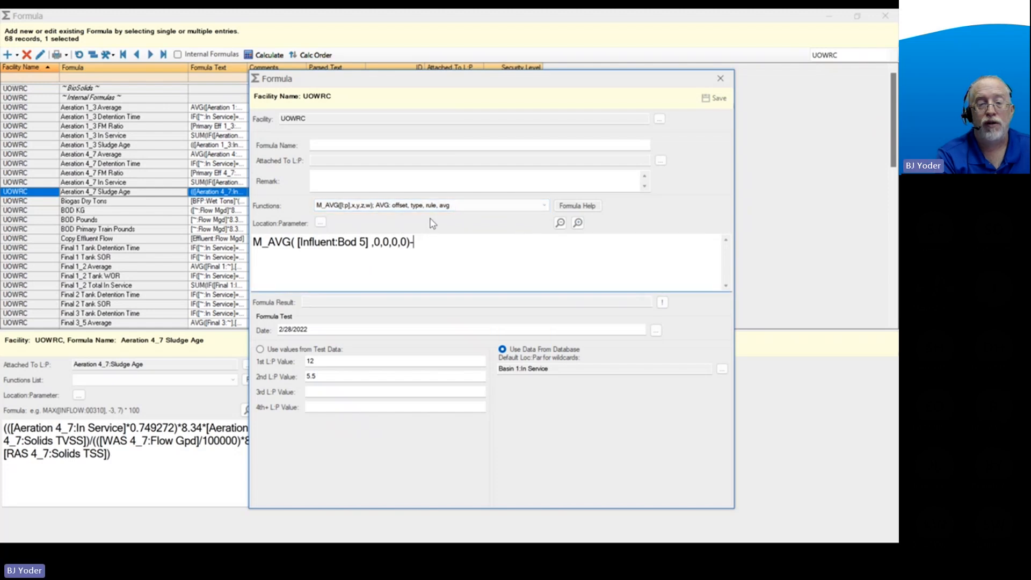
left_click(336, 209)
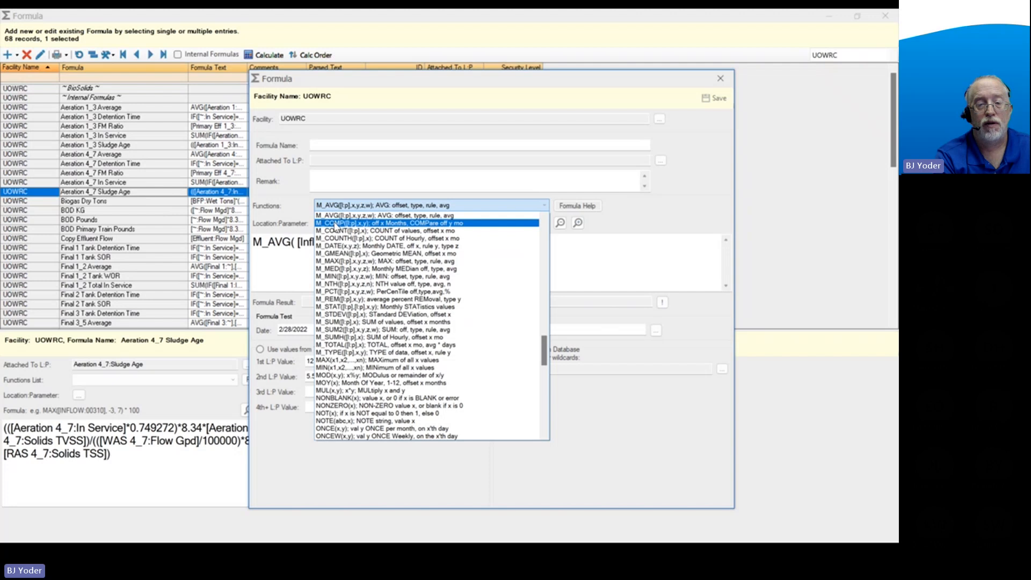
scroll(334, 226, "up", 2)
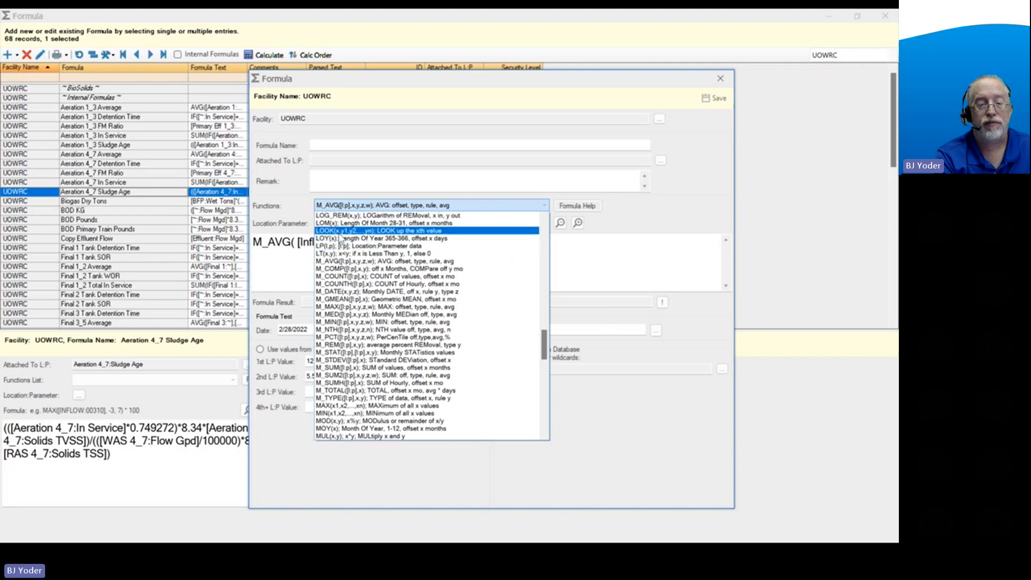
left_click(334, 261)
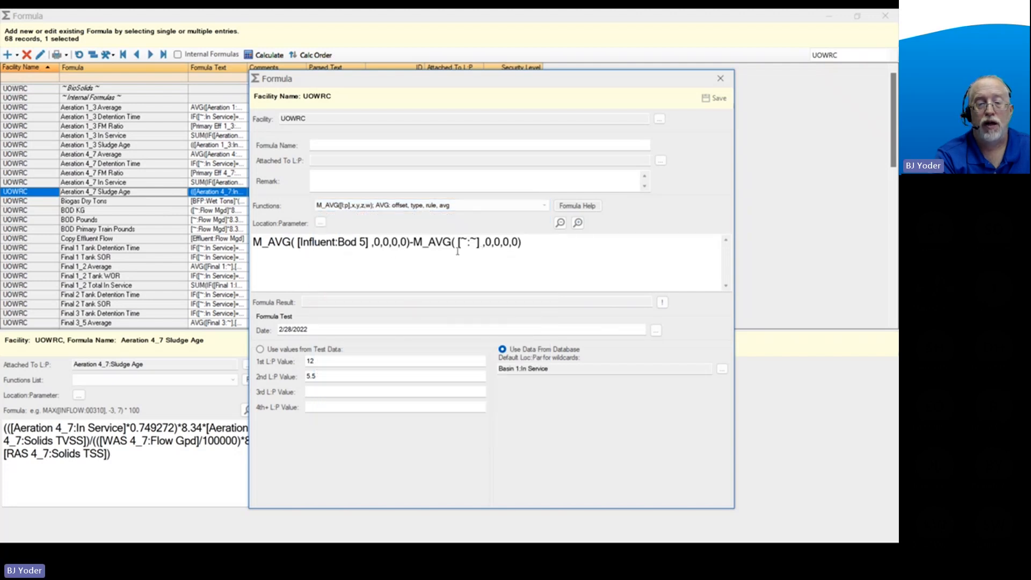
Replace the placeholder in the second M_AVG function with the Effluent Bod 5 parameter, filtering the parameters by "bod".
left_click_drag(458, 241, 477, 245)
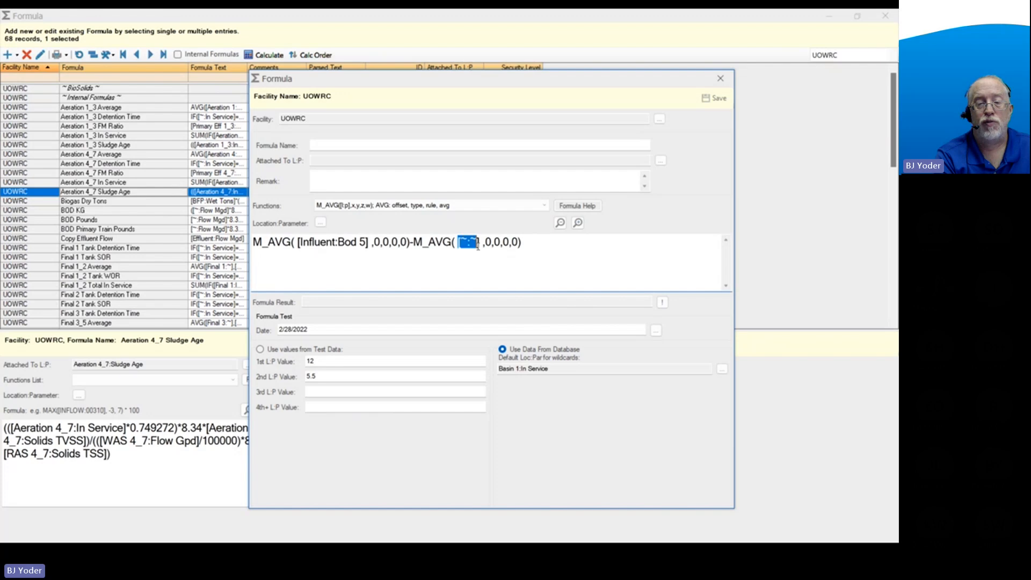
left_click(320, 221)
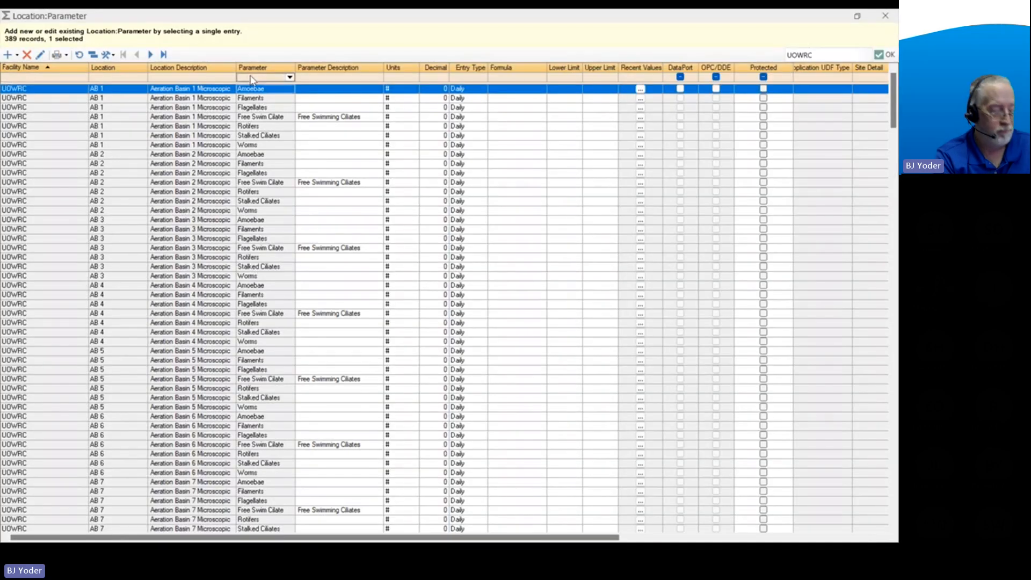
left_click(251, 78)
type("bod")
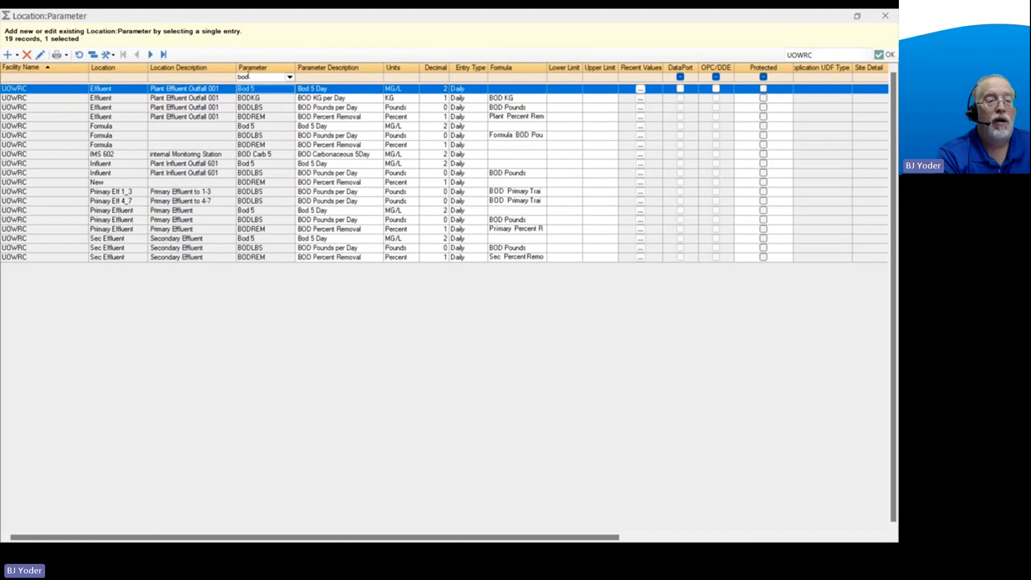
left_click(889, 54)
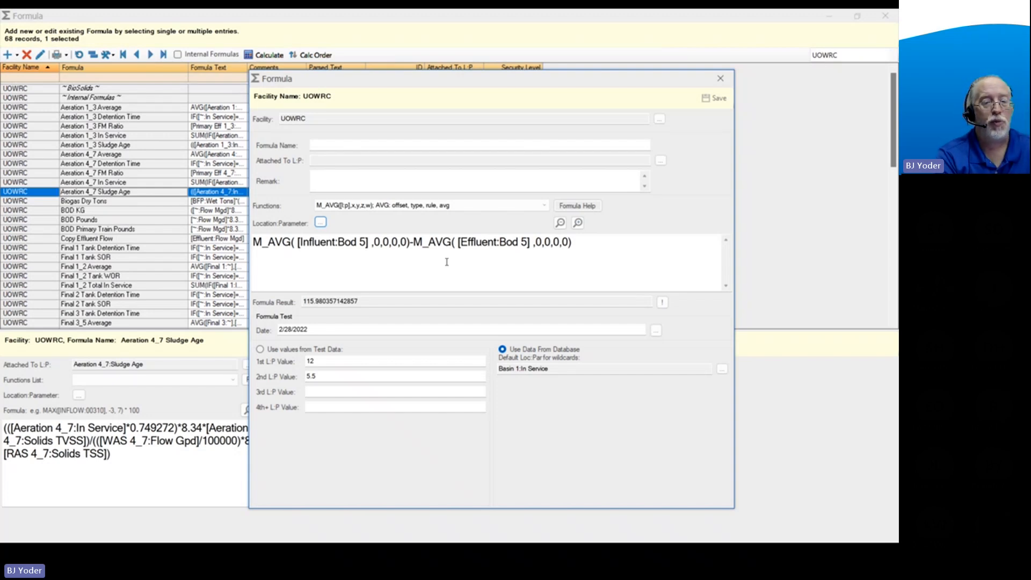
Evaluate only the influent M_AVG term of the formula to check its separate result.
left_click_drag(252, 243, 408, 249)
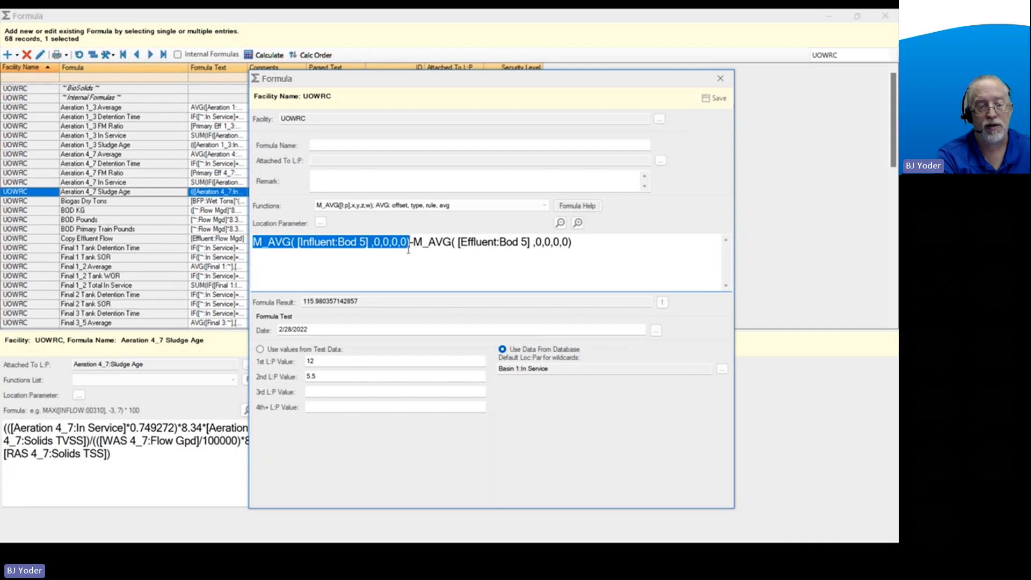
left_click(389, 272)
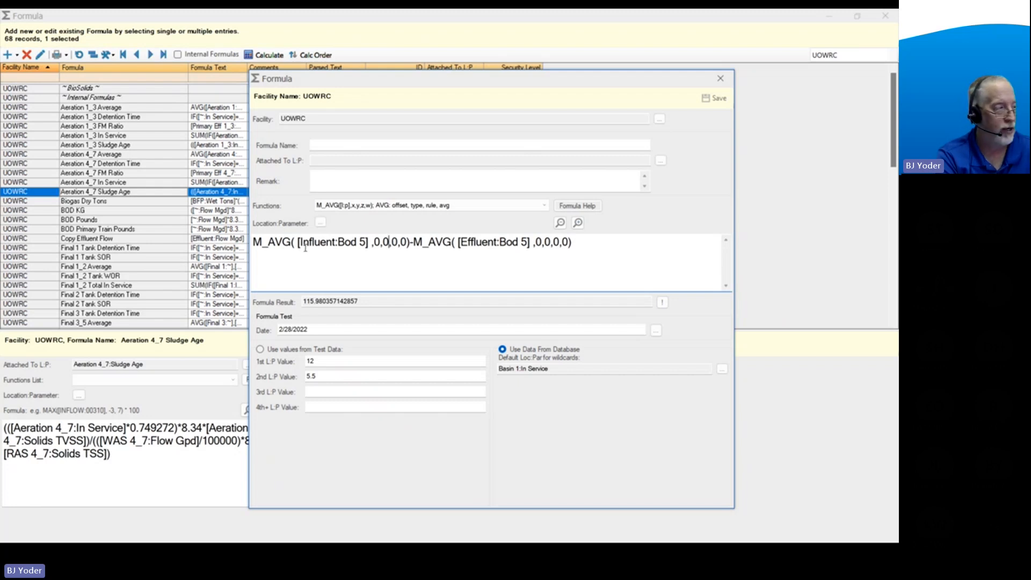
left_click(412, 260)
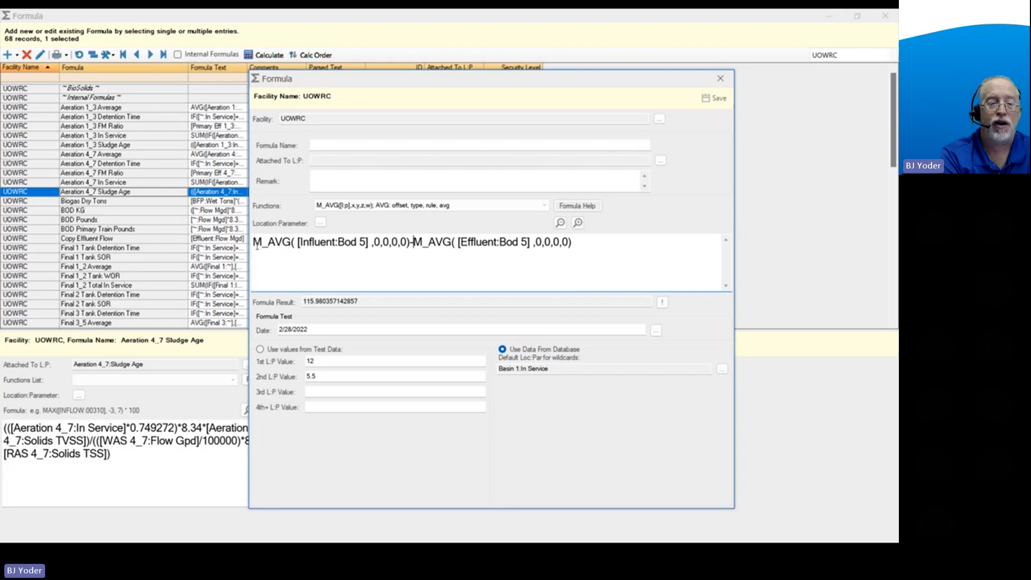
mouse_move(253, 244)
left_mouse_down()
mouse_move(409, 260)
mouse_move(411, 248)
mouse_move(263, 248)
mouse_move(248, 261)
left_mouse_up()
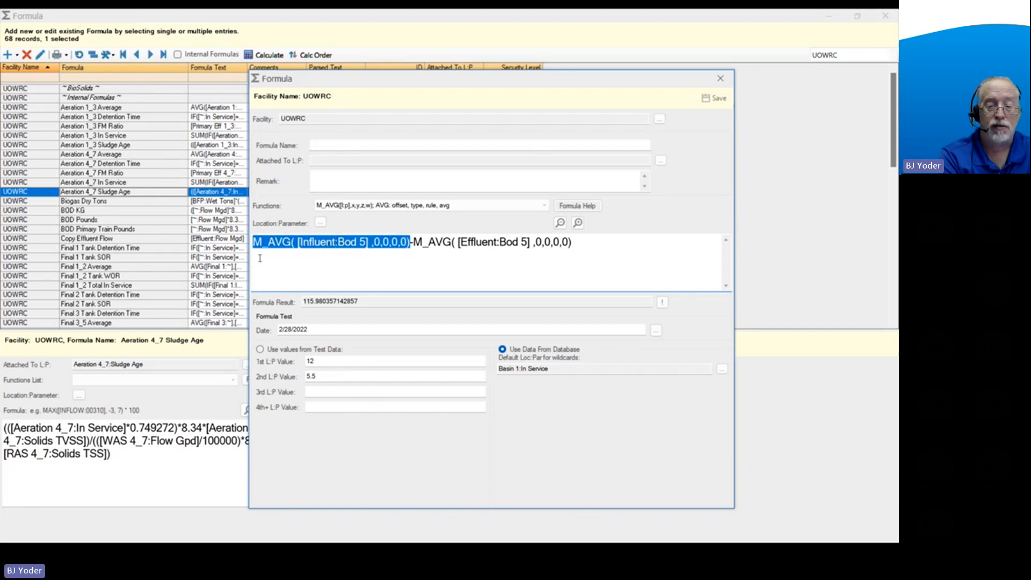
left_click(662, 303)
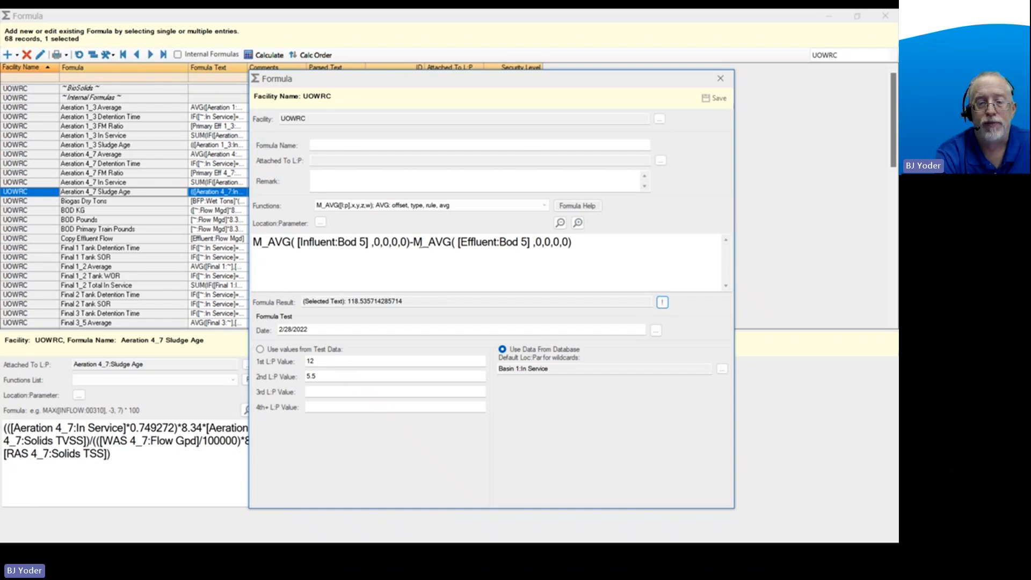
Evaluate only the effluent M_AVG term, and recalculate the result of the whole formula.
left_click(413, 243)
left_click_drag(413, 242, 572, 238)
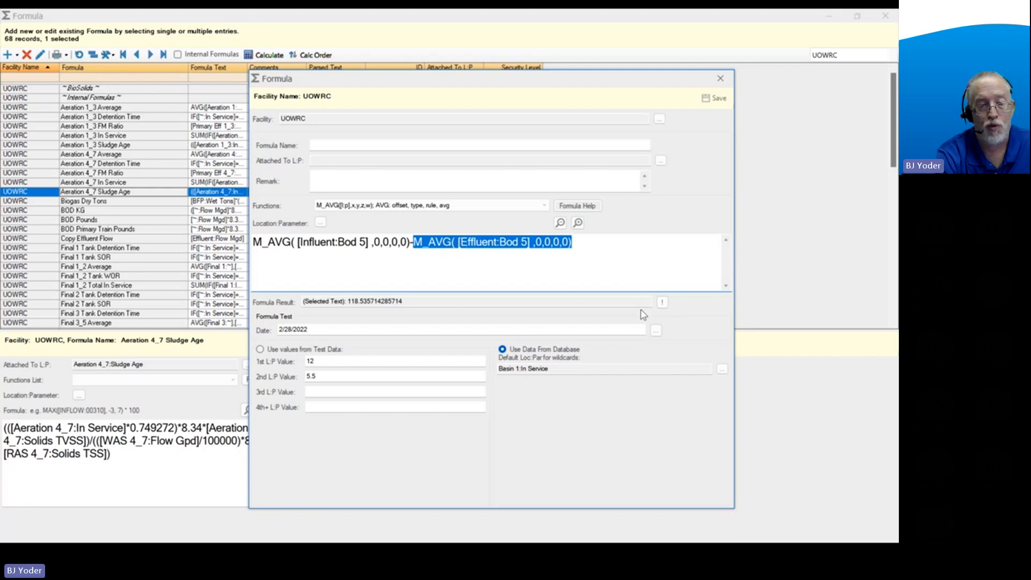
left_click(663, 302)
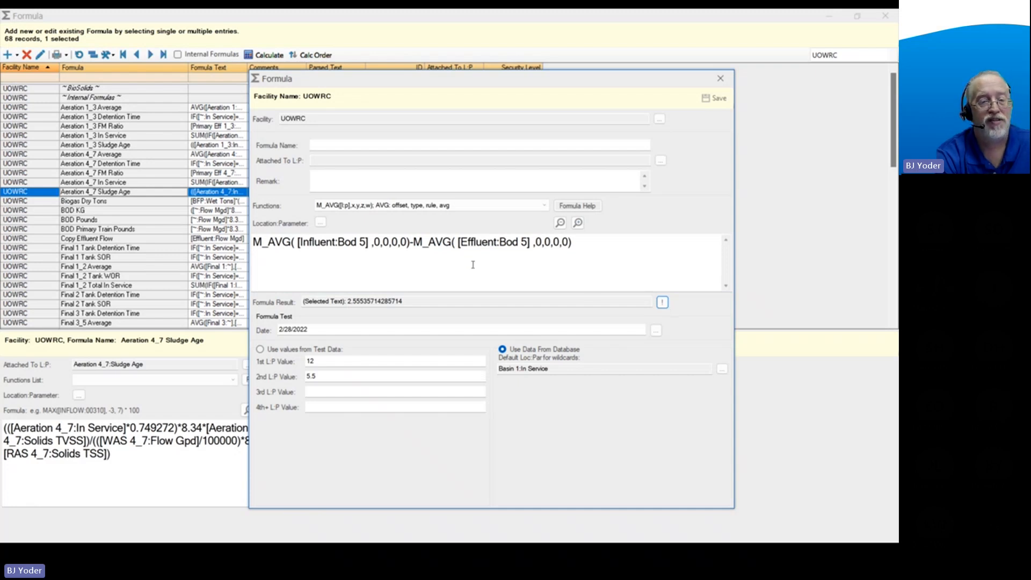
left_click_drag(609, 243, 251, 248)
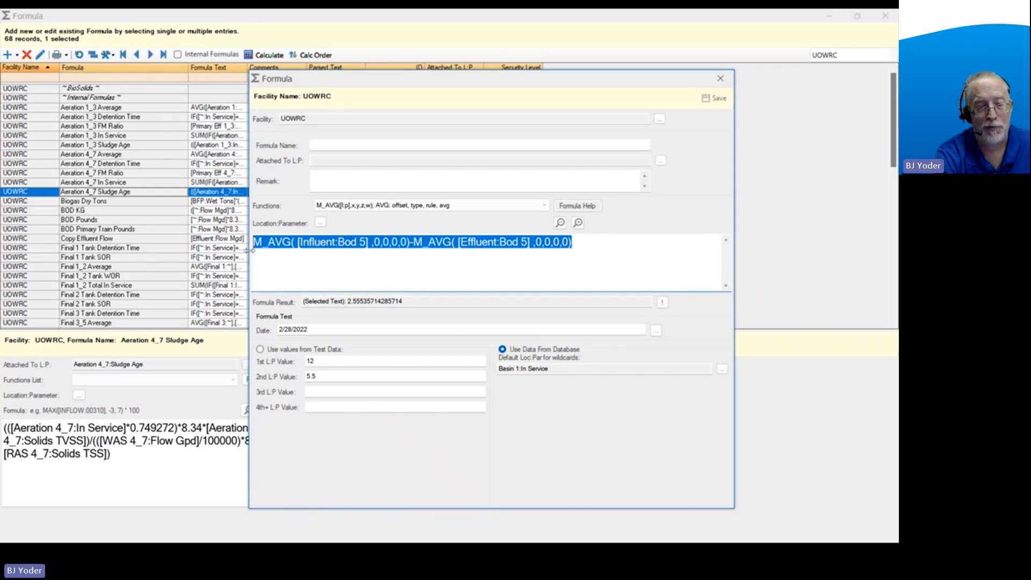
left_click(662, 301)
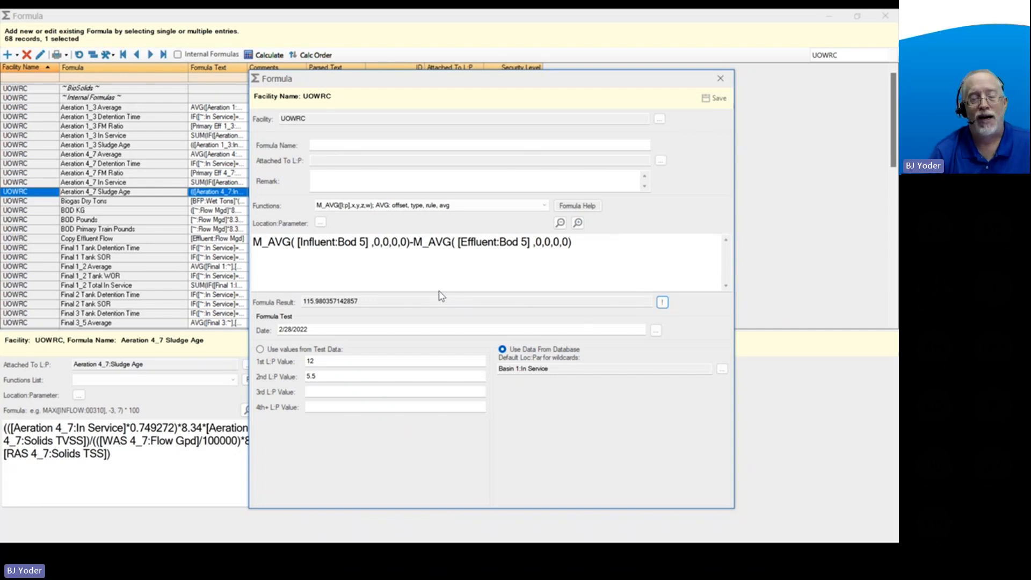
Enclose the whole influent minus effluent M_AVG difference in parentheses.
left_click(382, 263)
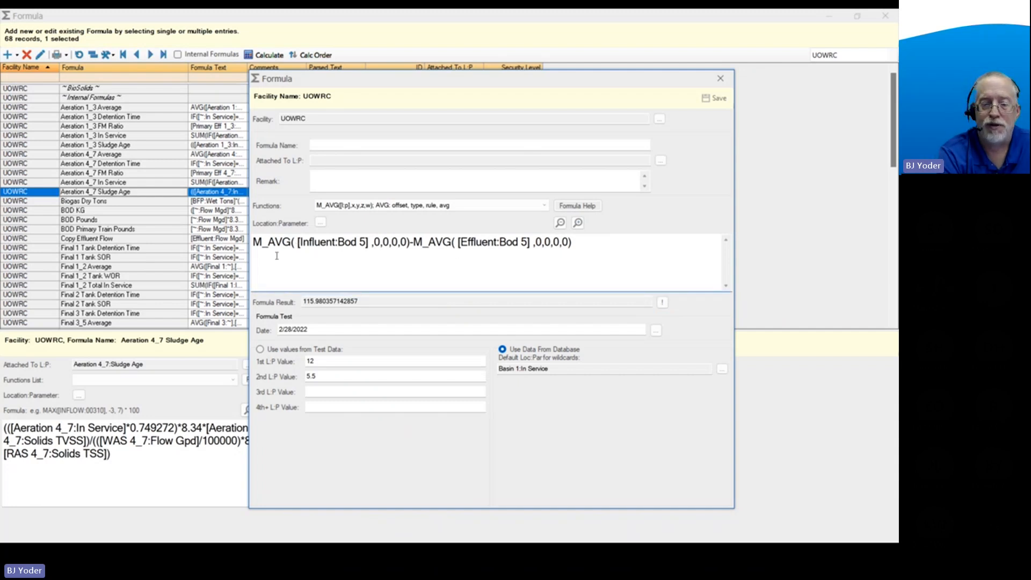
left_click(253, 242)
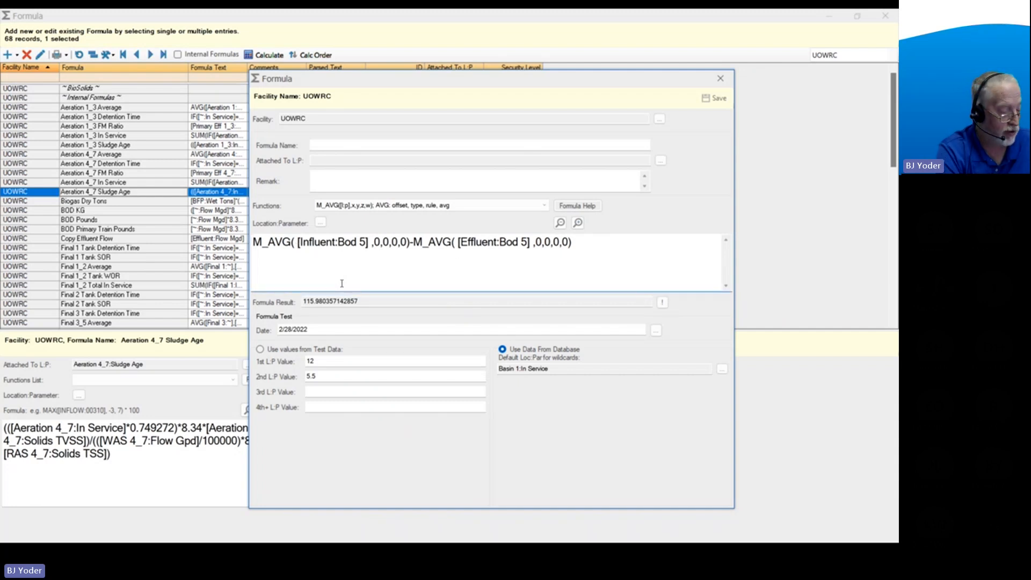
type("(")
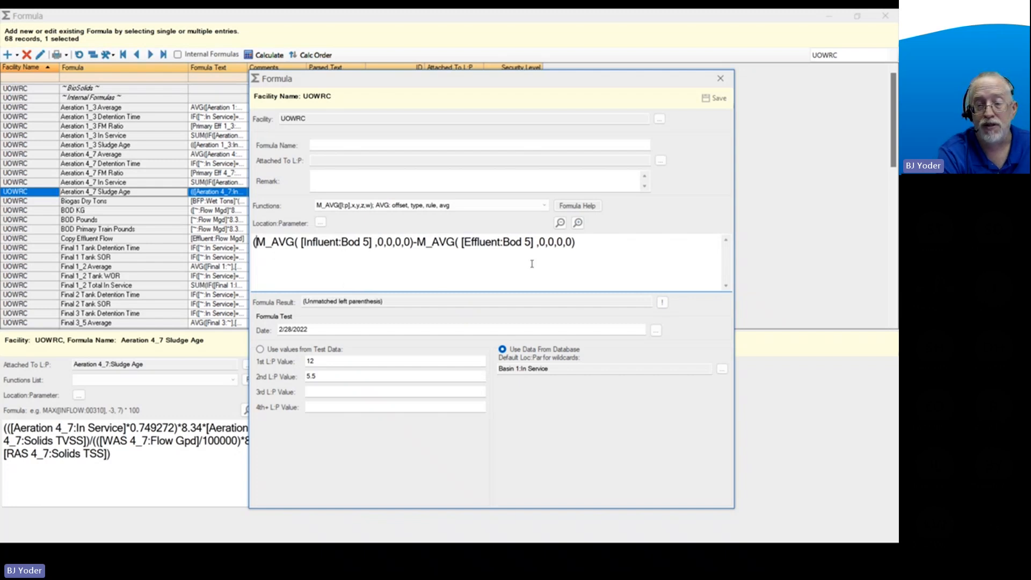
left_click(581, 245)
type(")")
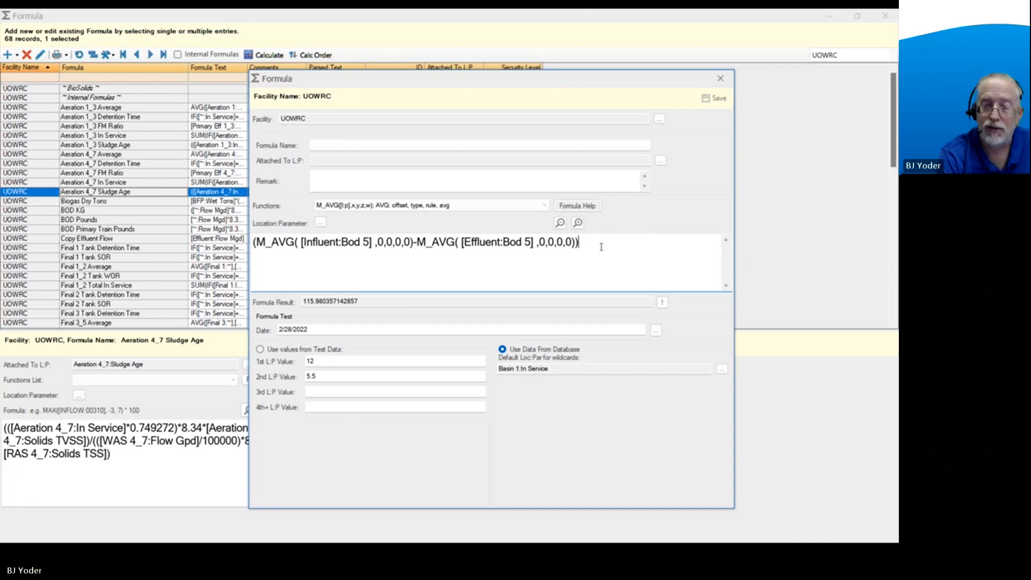
Divide the parenthesized difference by a copy of the influent term, M_AVG( [Influent:Bod 5] ,0,0,0,0).
type("/")
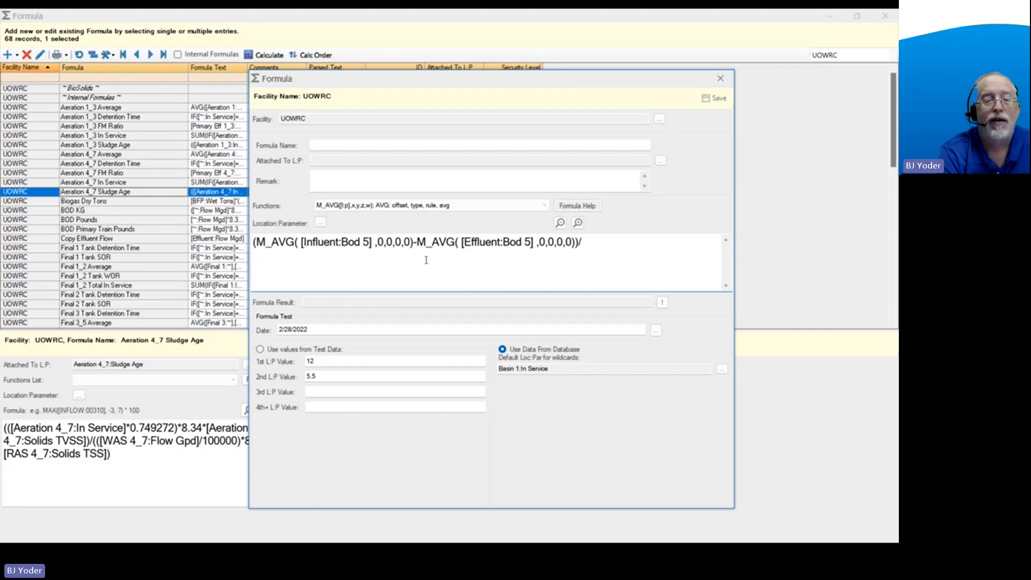
left_click_drag(414, 245, 262, 246)
key("ctrl+c")
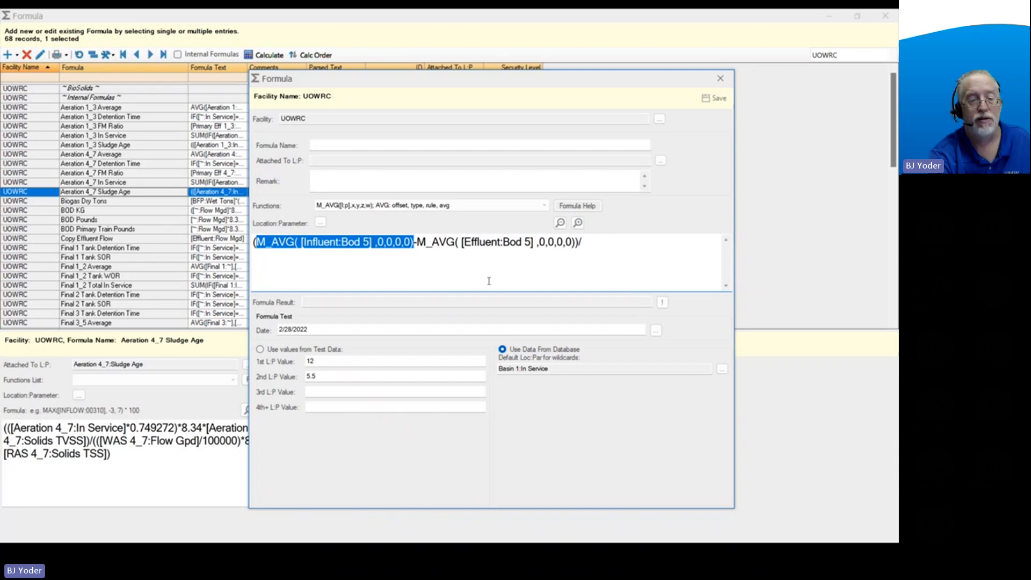
left_click(596, 242)
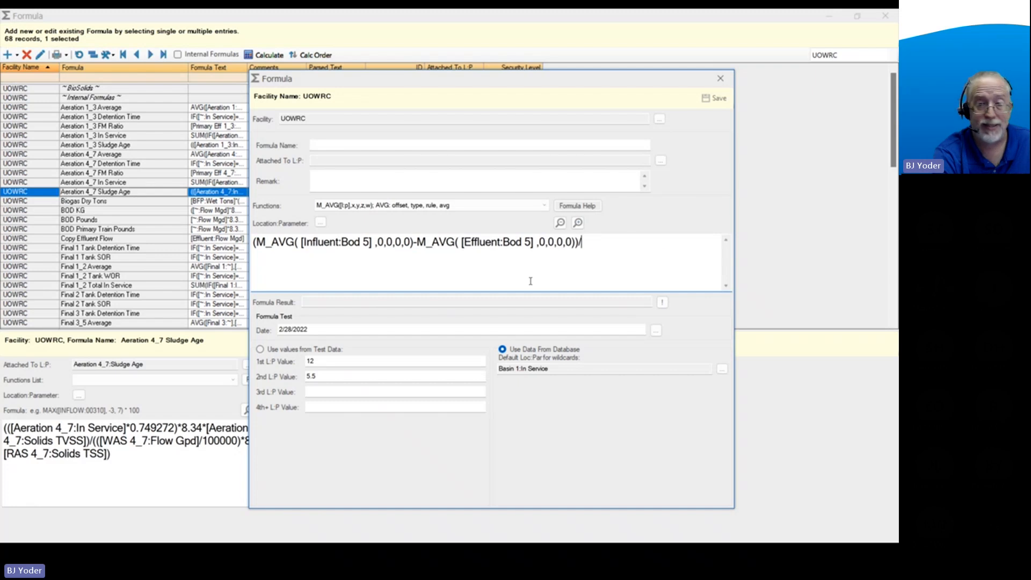
key("ctrl+v")
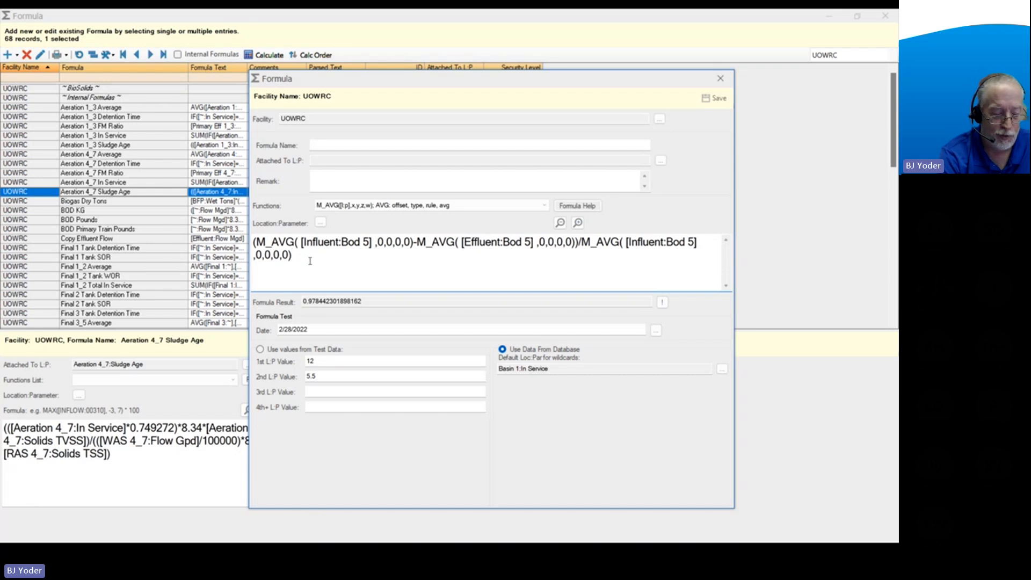
Multiply the BOD 5 removal expression by 100 to express it as a percentage, and inspect the formula result.
type("*100")
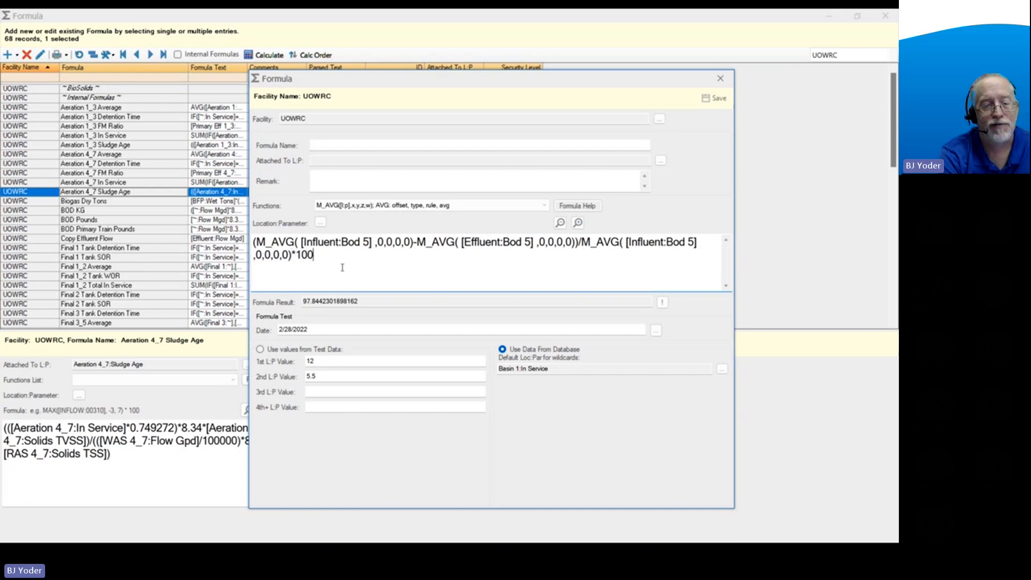
double_click(306, 301)
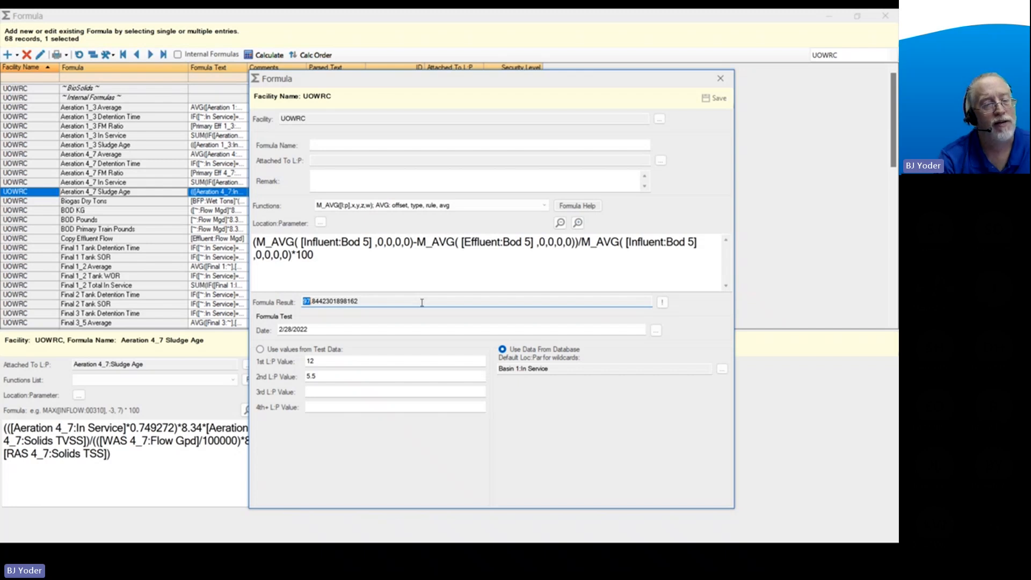
left_click(370, 254)
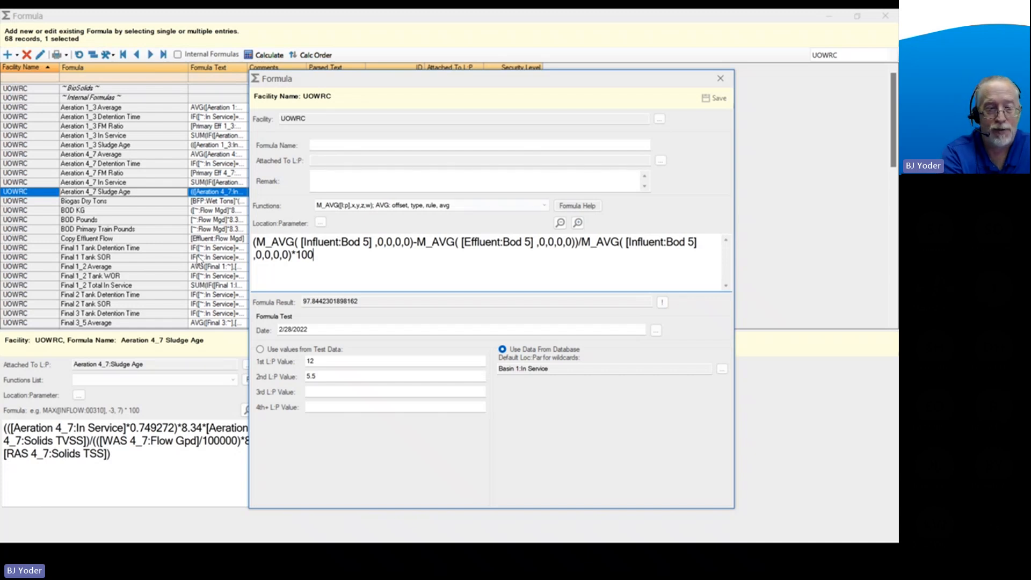
Look up the IF(x,y,z) function in the alphabetical function list of the formula help.
left_click(574, 209)
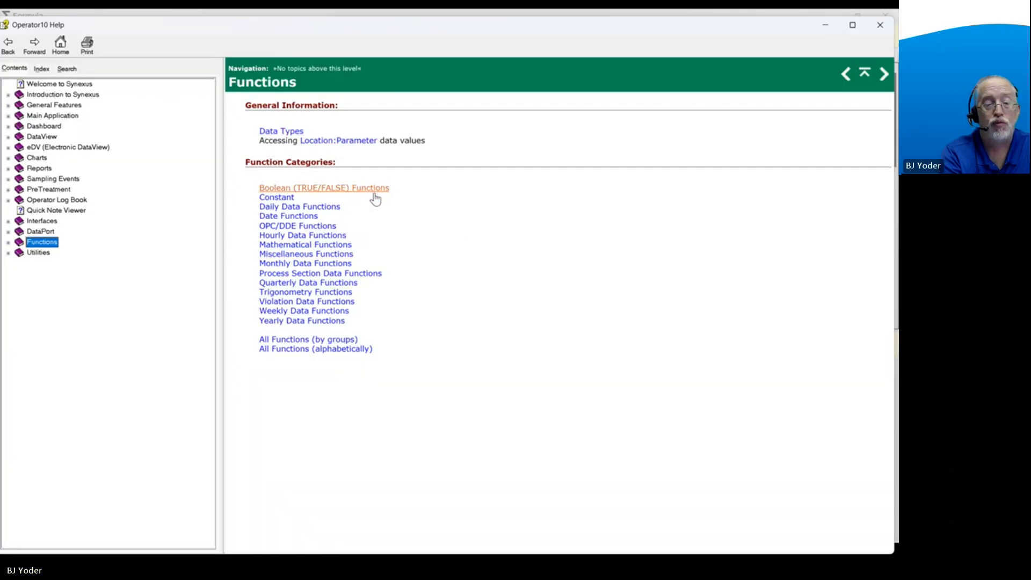
left_click(307, 349)
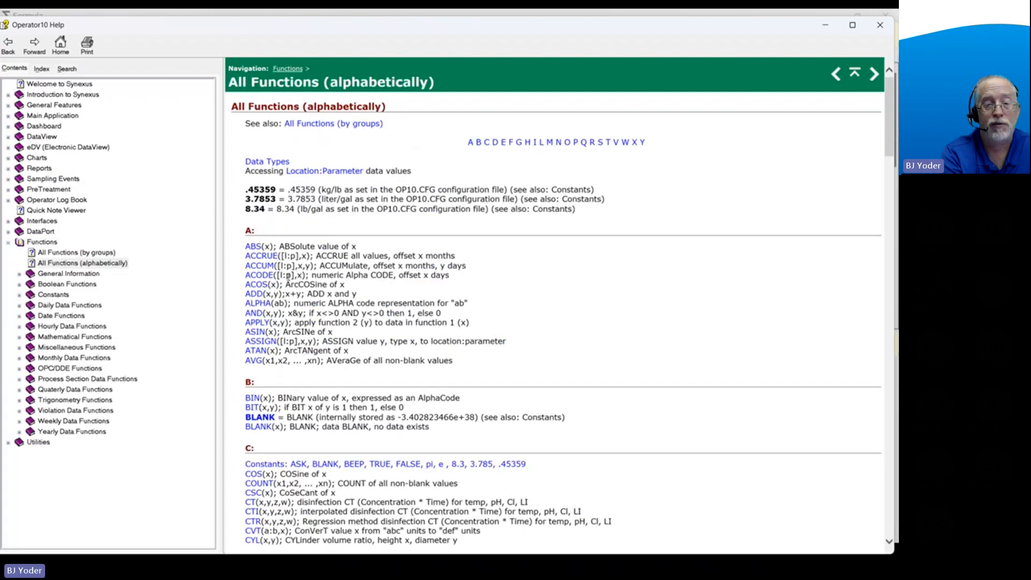
left_click(534, 144)
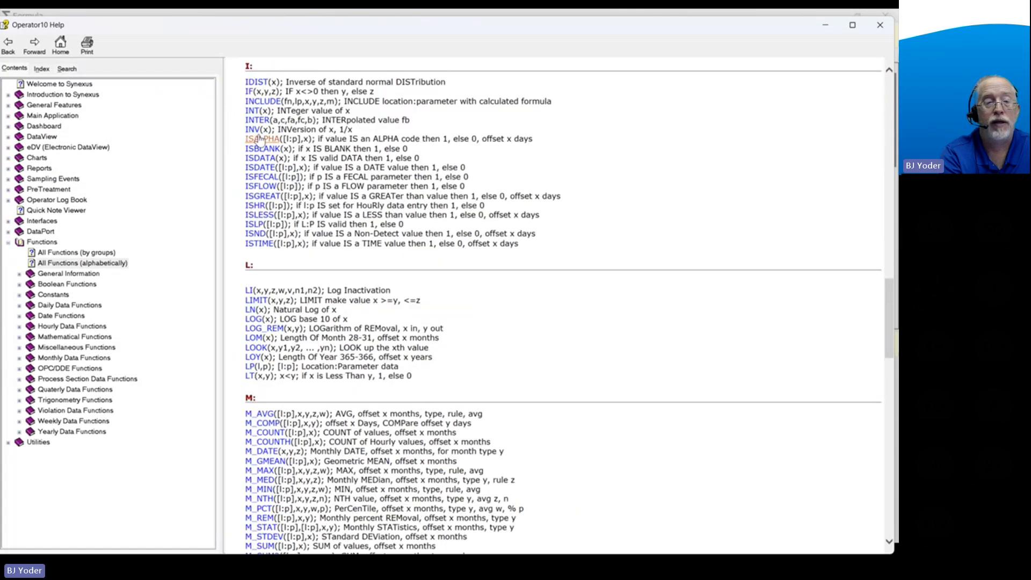
left_click(250, 91)
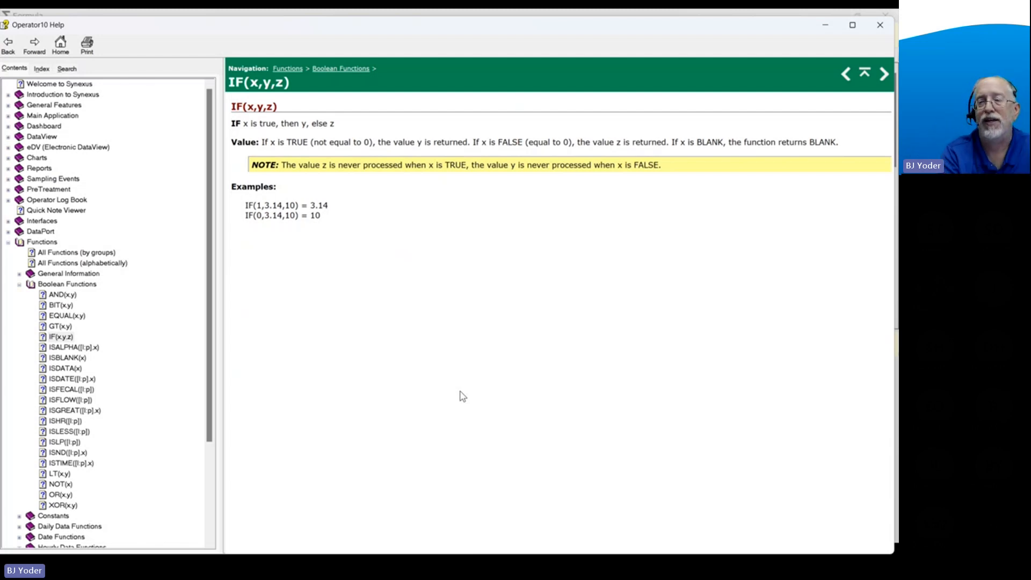
left_click(880, 27)
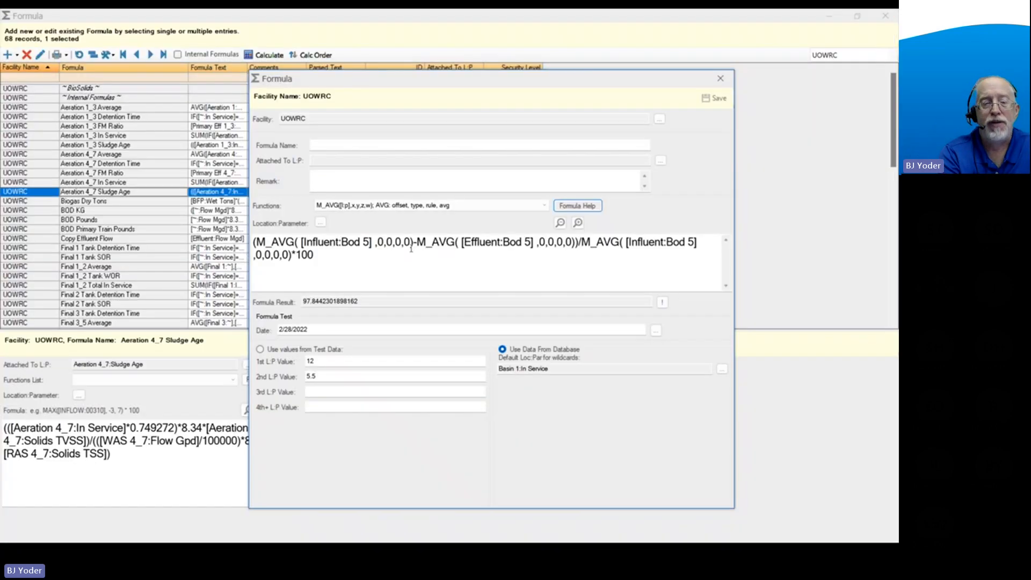
Begin the formula with an IF function whose condition is DOM(0)=LOM(0), placed ahead of the removal calculation.
left_click(255, 242)
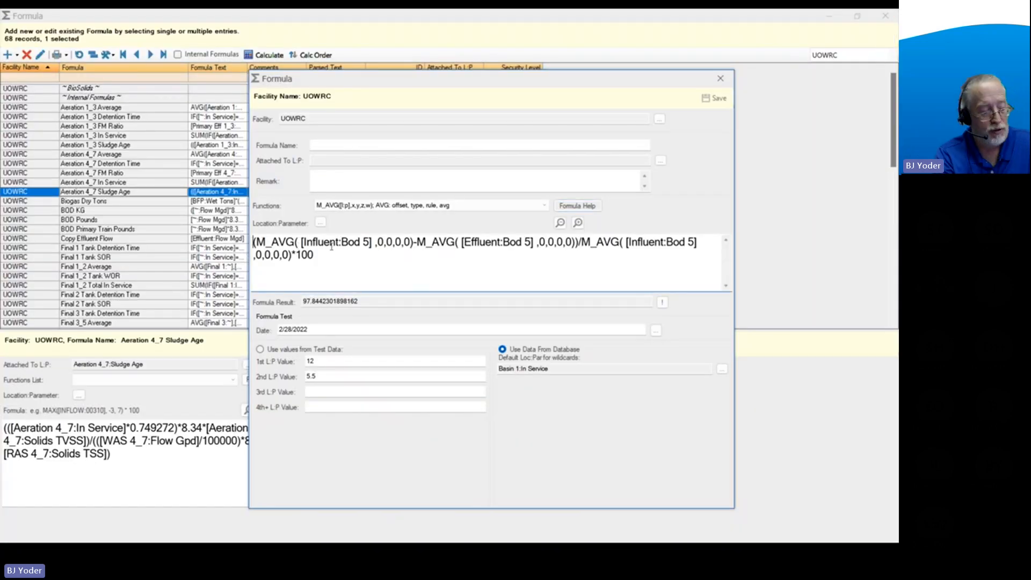
type("IF")
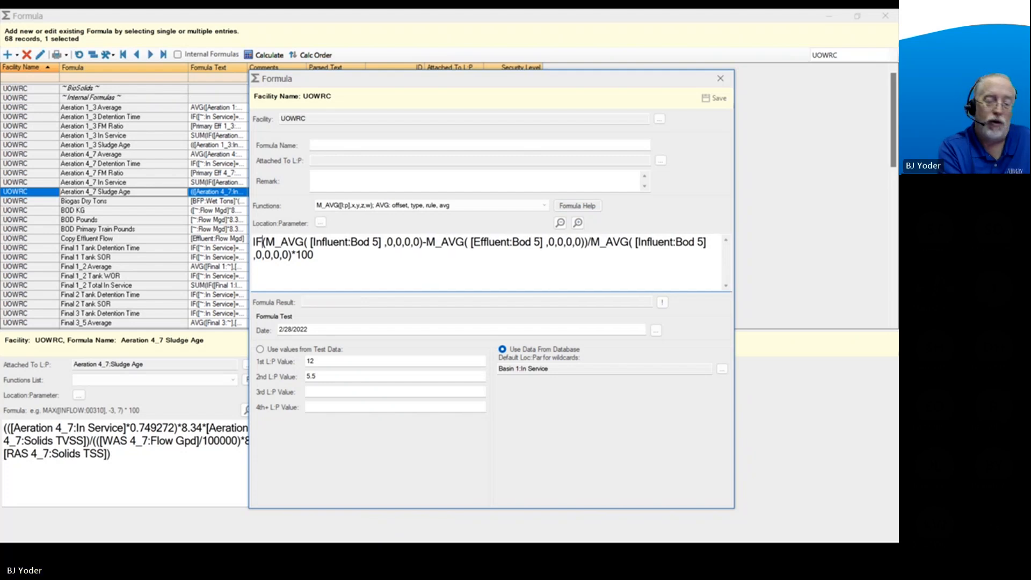
type("(")
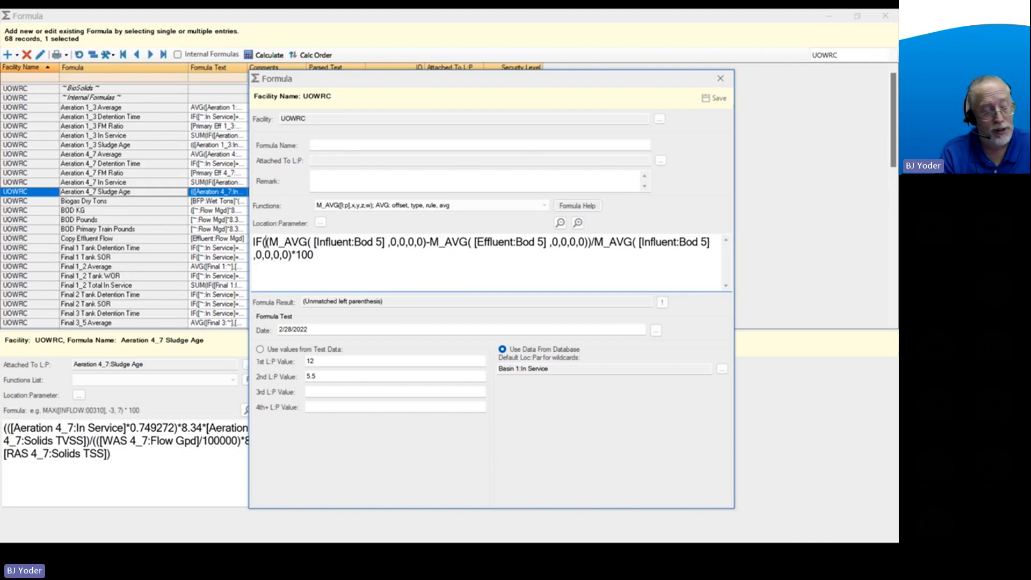
type("DOM(")
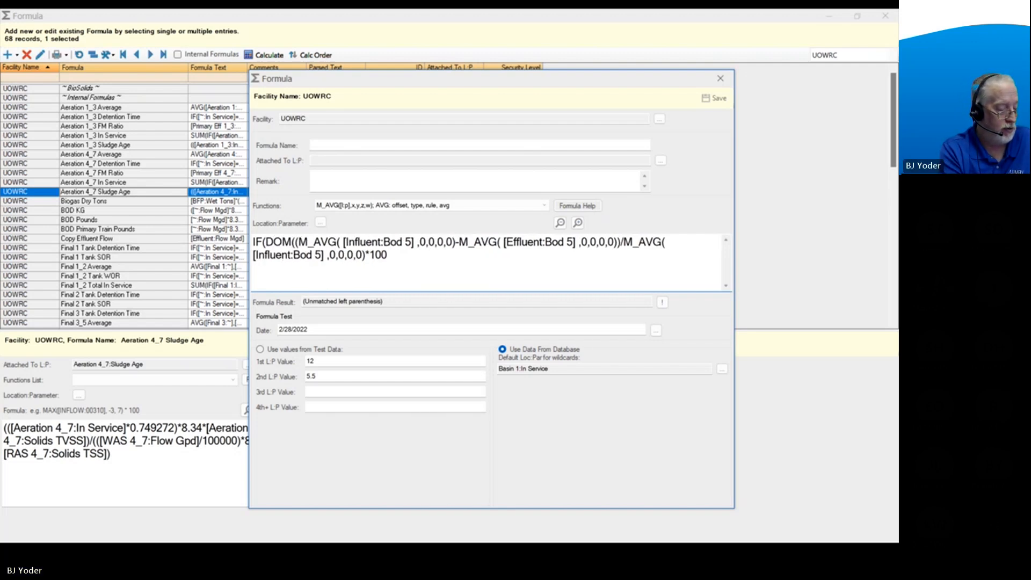
type("0)")
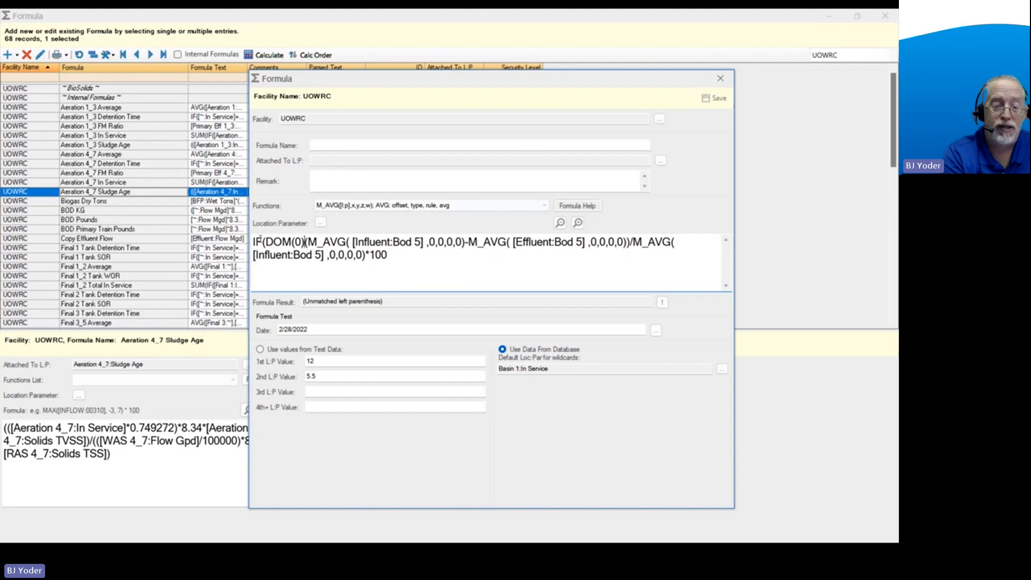
left_click_drag(265, 242, 305, 242)
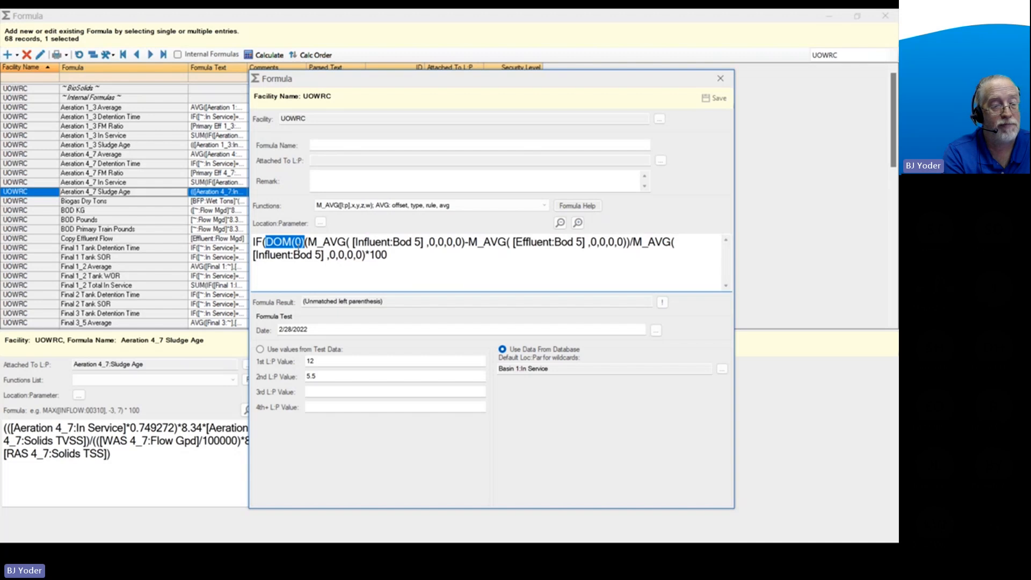
left_click(305, 242)
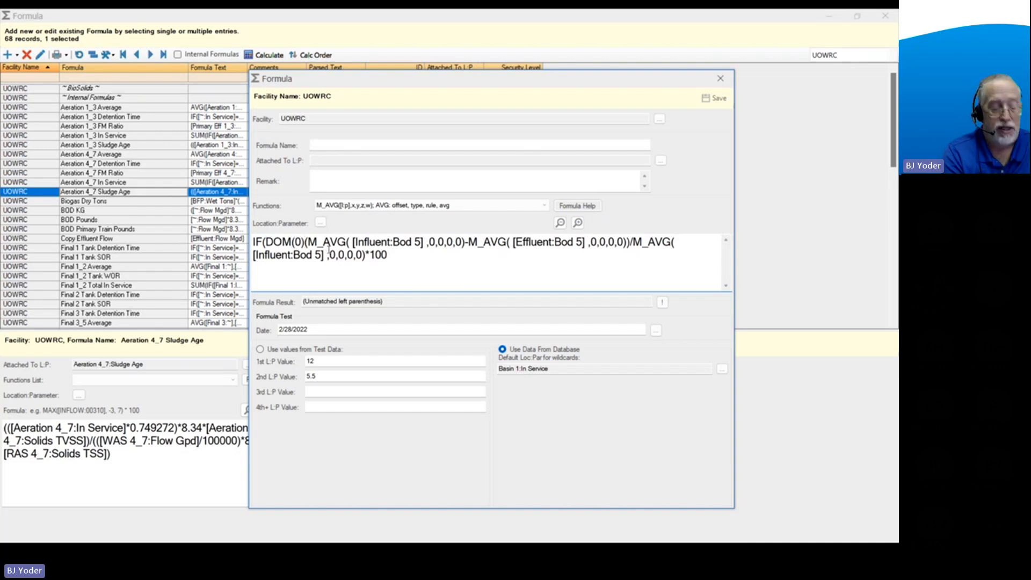
type("=")
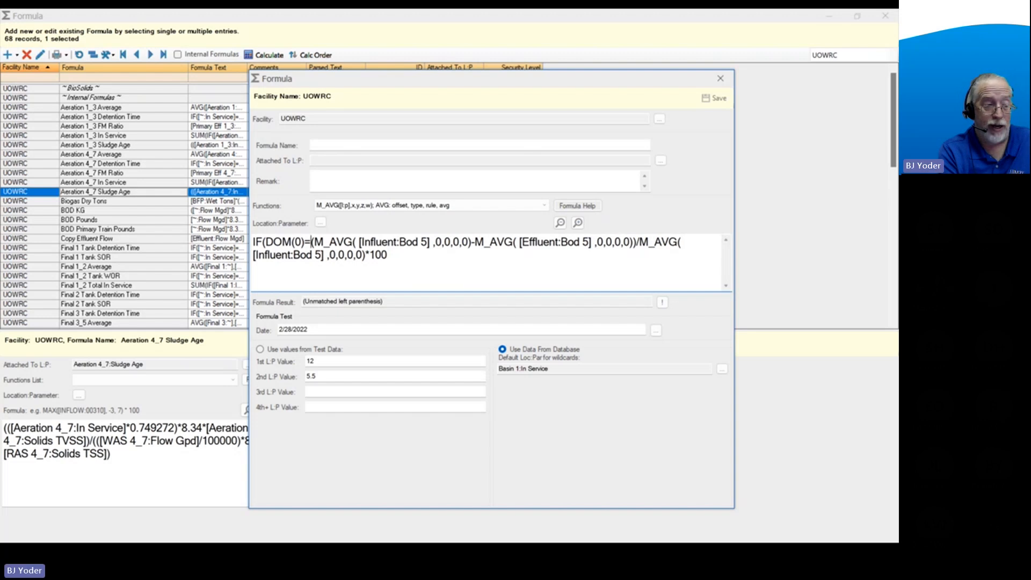
type("LOM(0)")
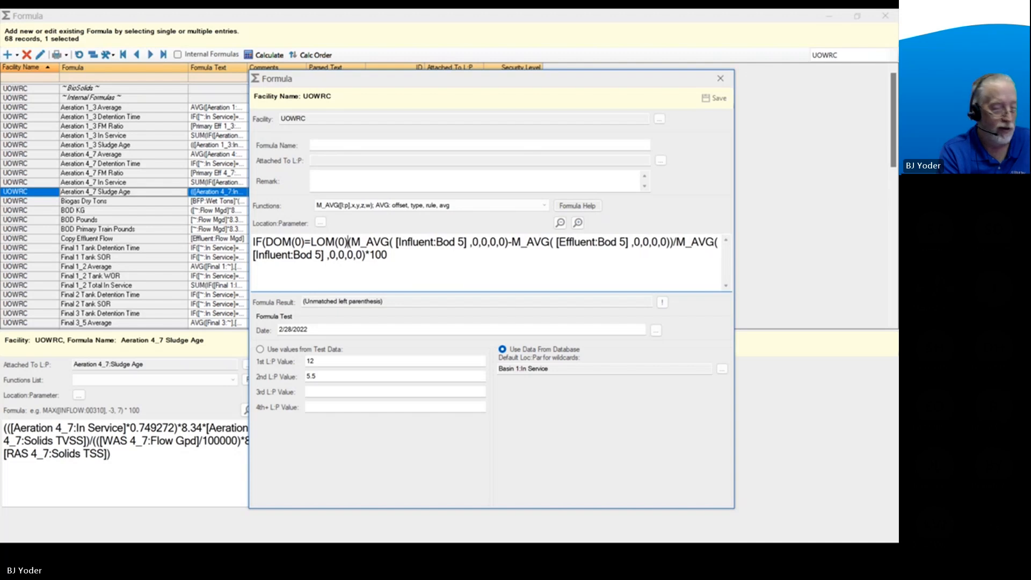
left_click_drag(265, 242, 347, 242)
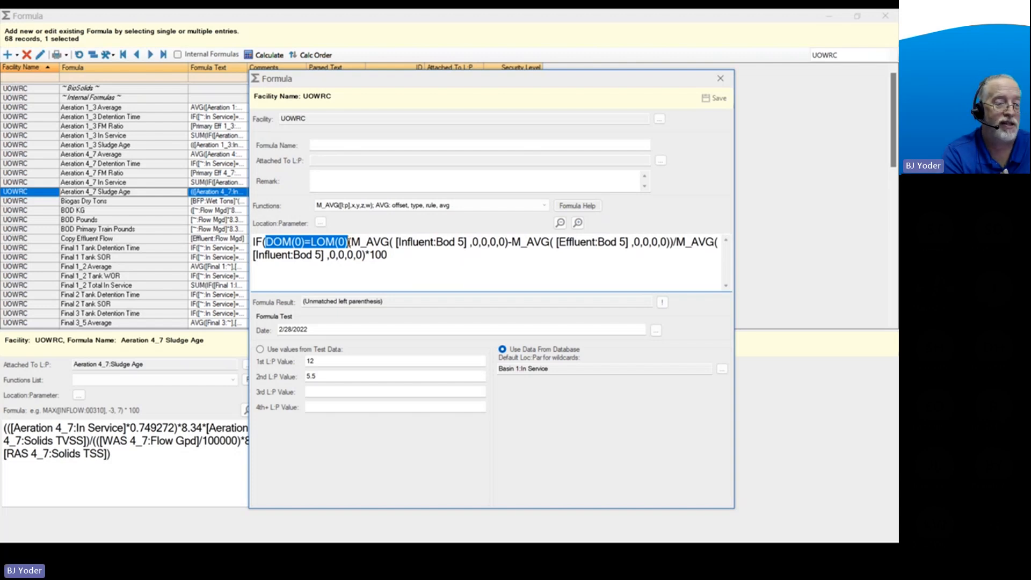
Separate the removal calculation from the condition with a comma, add BLANK as the else value, and close the IF function.
left_click(347, 242)
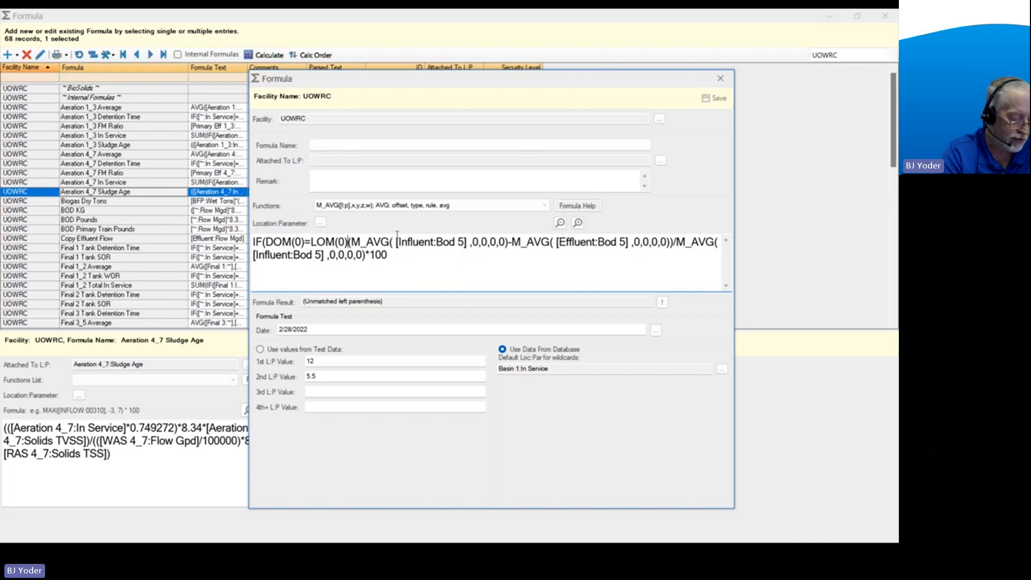
type(",")
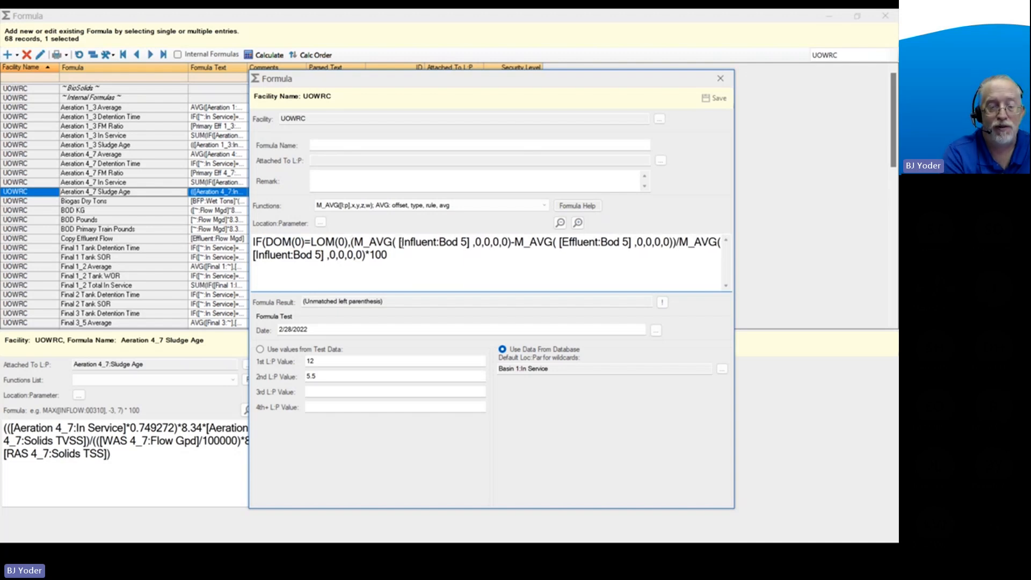
left_click(399, 256)
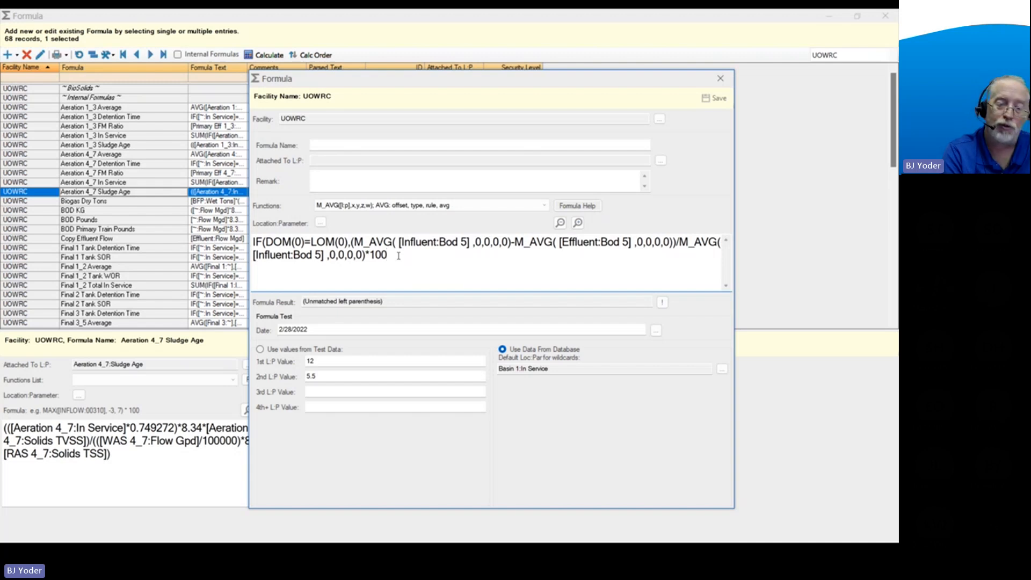
type(",")
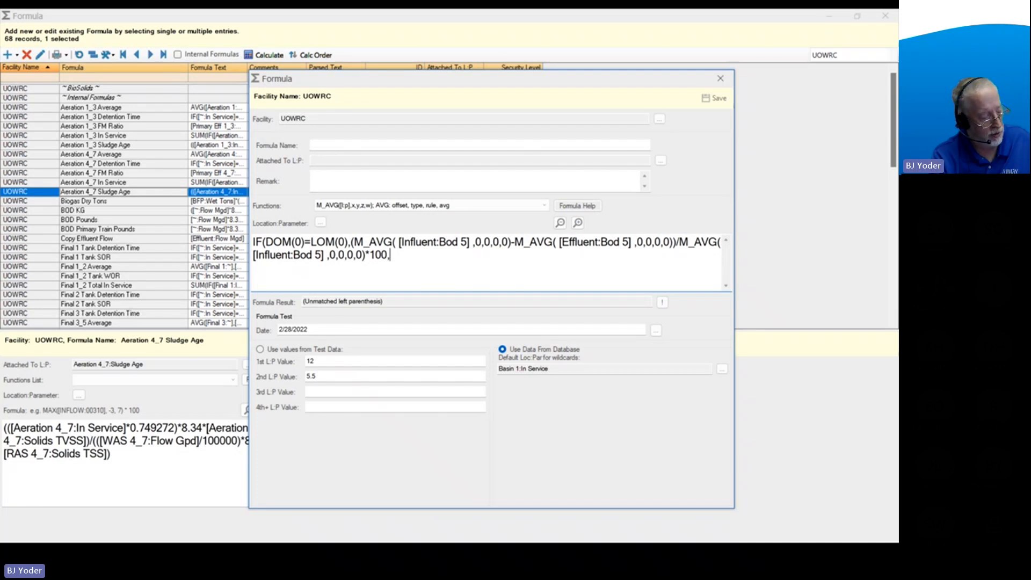
type("BLANK")
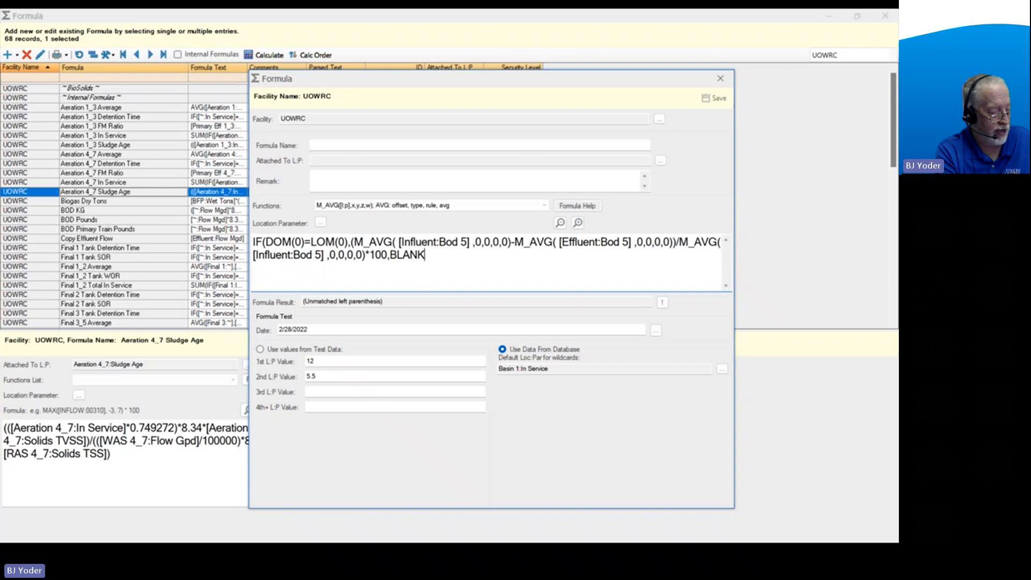
type(")")
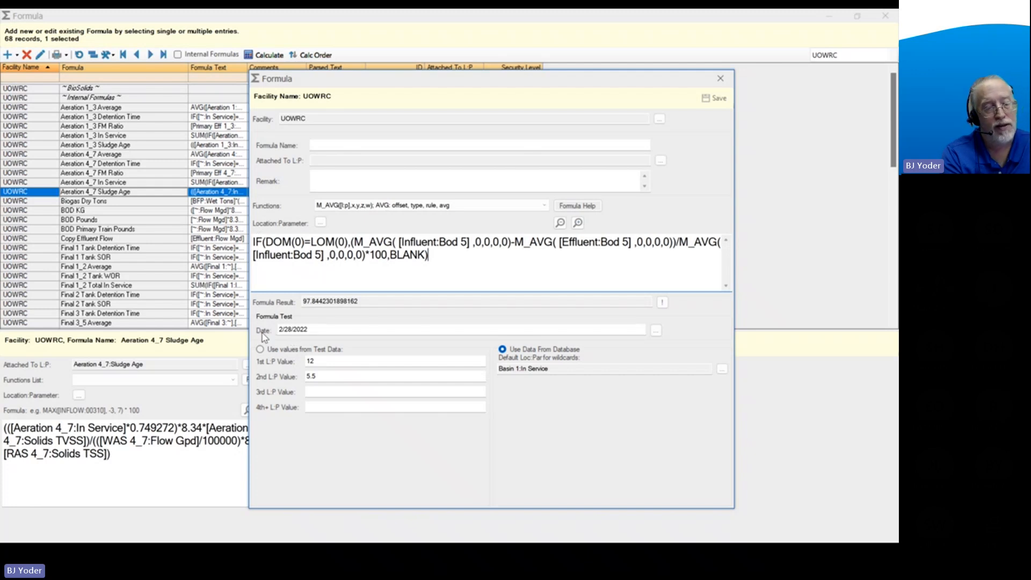
Evaluate only the DOM(0)=LOM(0) condition for the test date, and review the calculation used when it is true.
left_click_drag(309, 329, 278, 329)
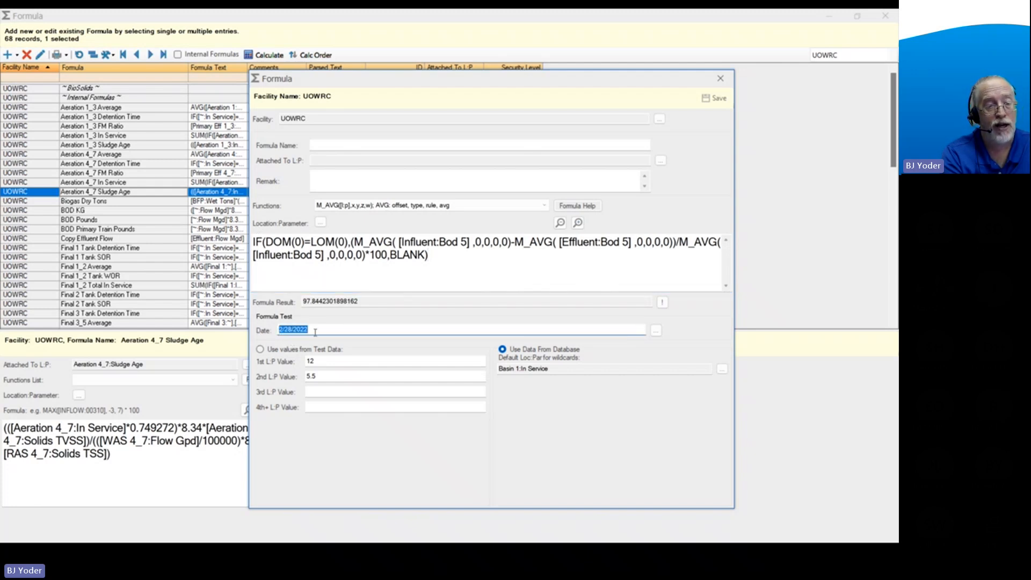
left_click_drag(264, 245, 348, 244)
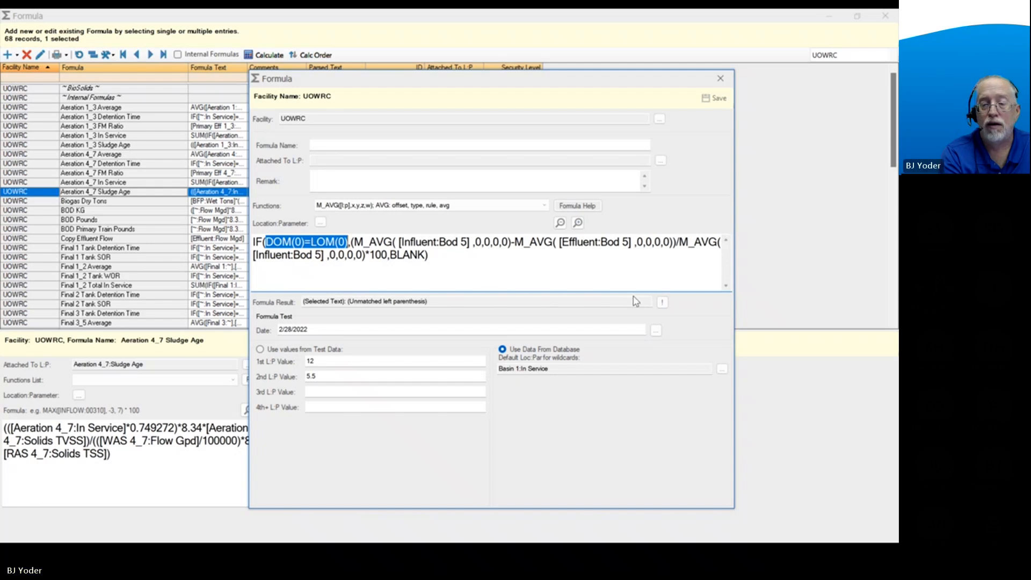
left_click(662, 303)
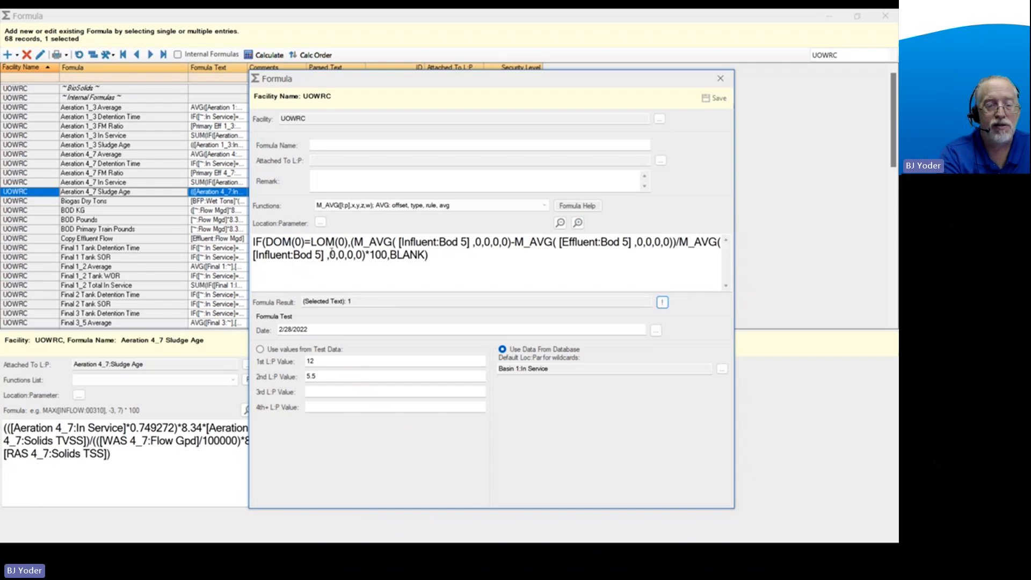
left_click_drag(352, 243, 387, 266)
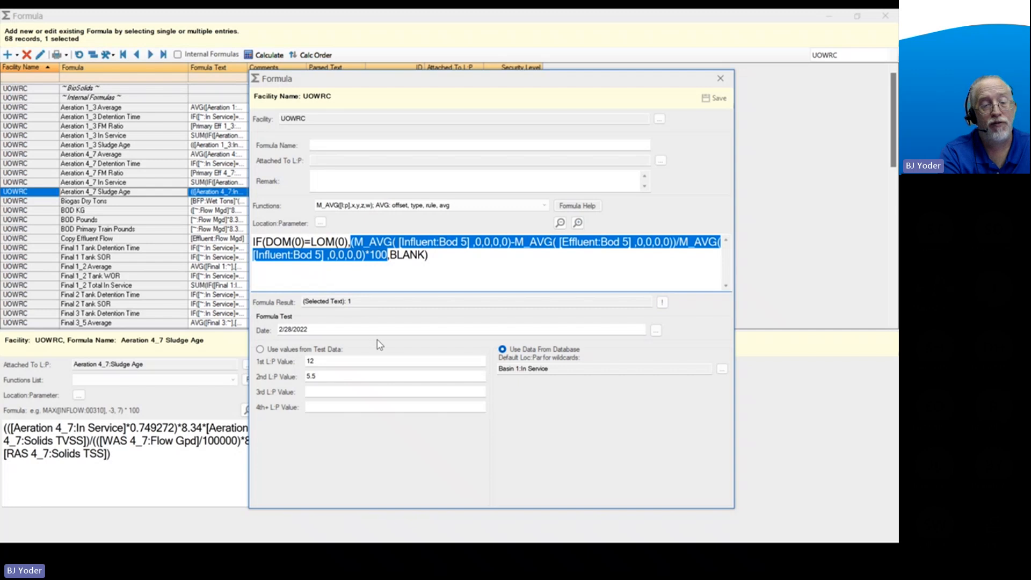
left_click(356, 301)
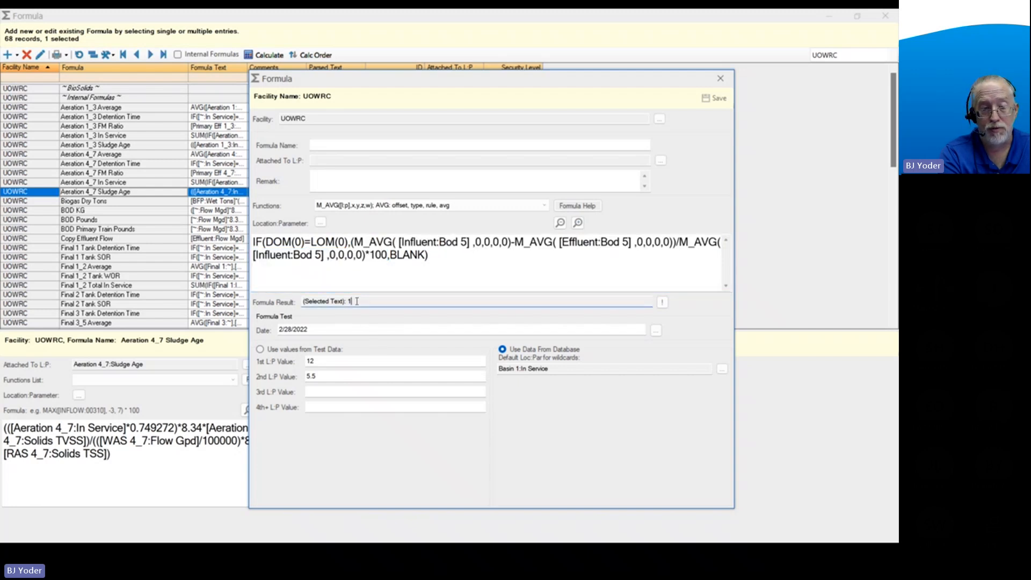
Set the test date to 2/27/2022 and evaluate the whole IF formula for that date.
left_click(287, 331)
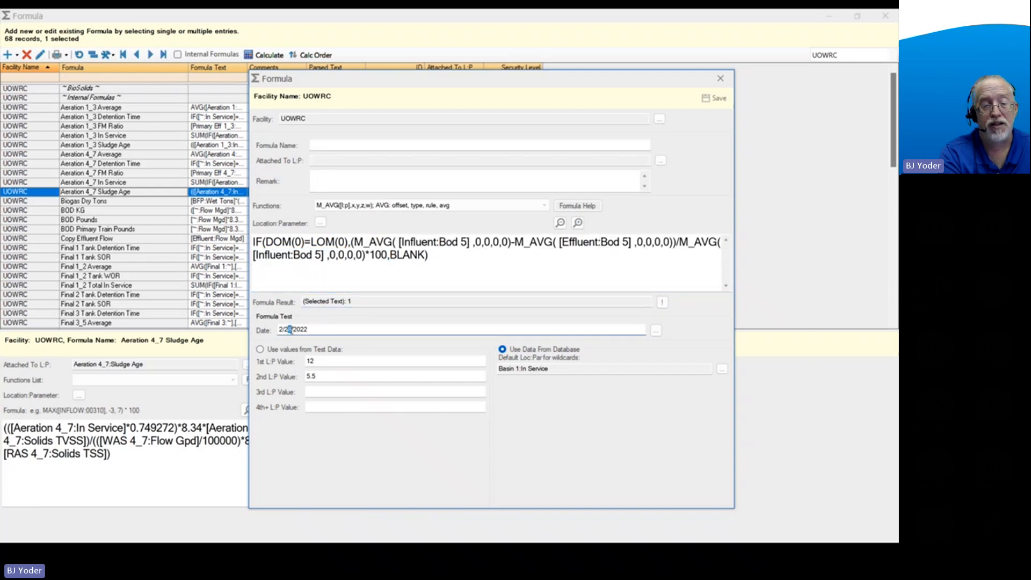
type("7")
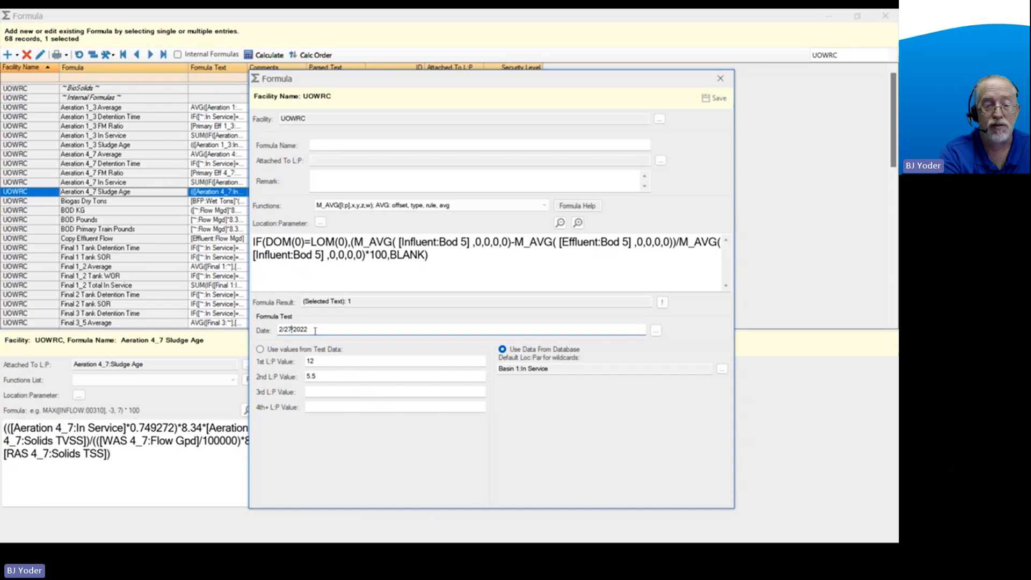
left_click(656, 330)
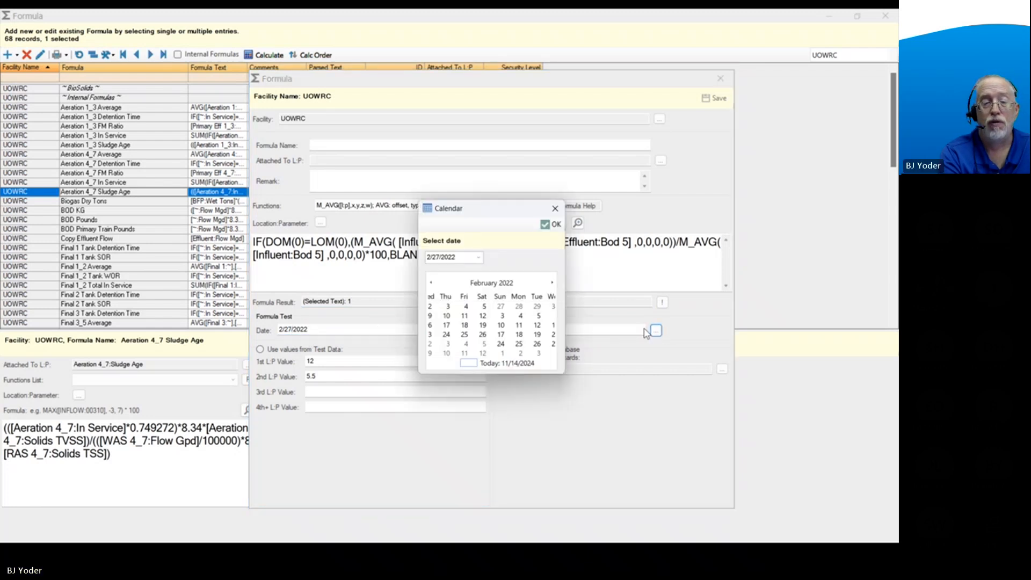
left_click(555, 208)
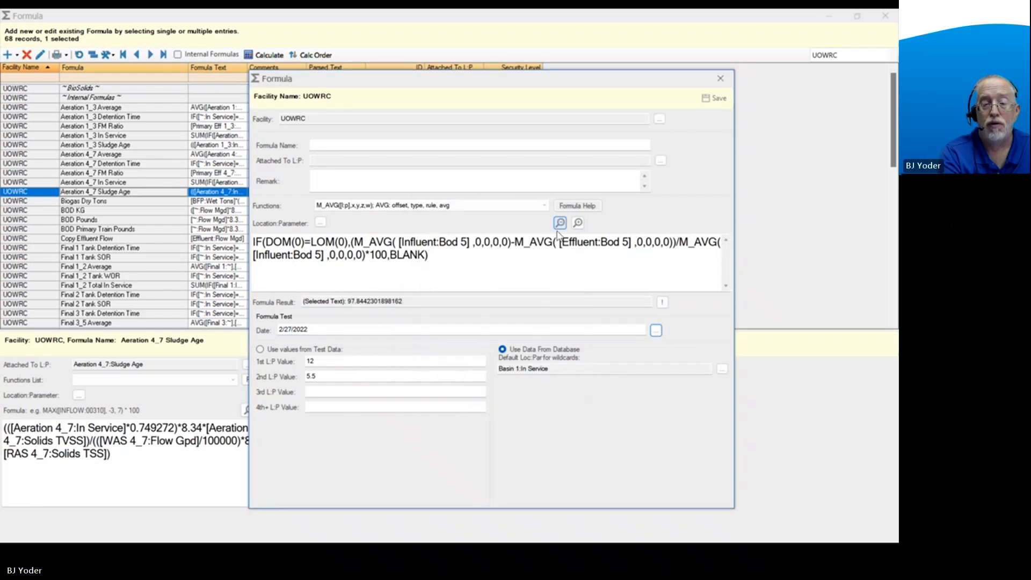
left_click(431, 303)
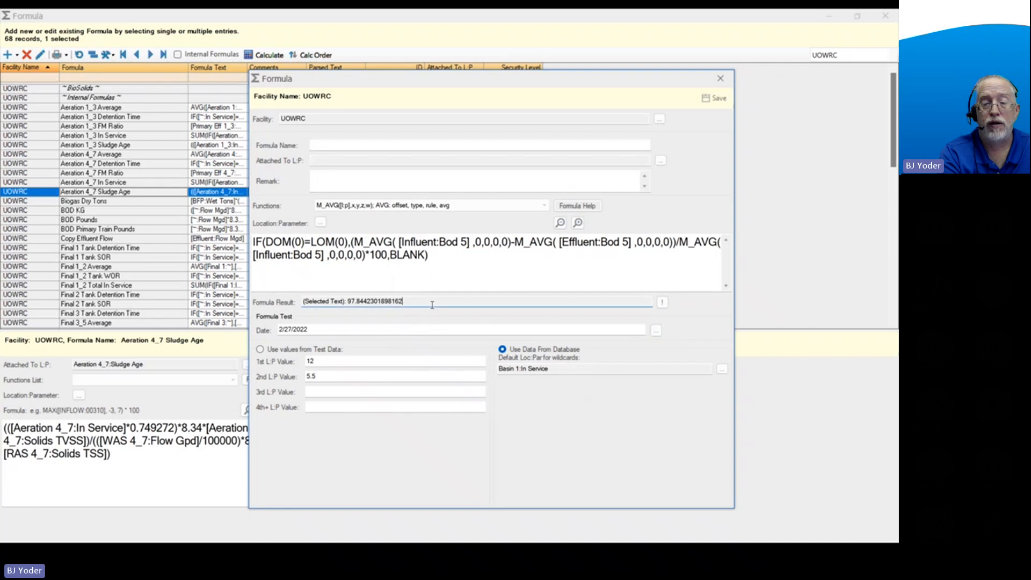
left_click(662, 301)
left_click(440, 264)
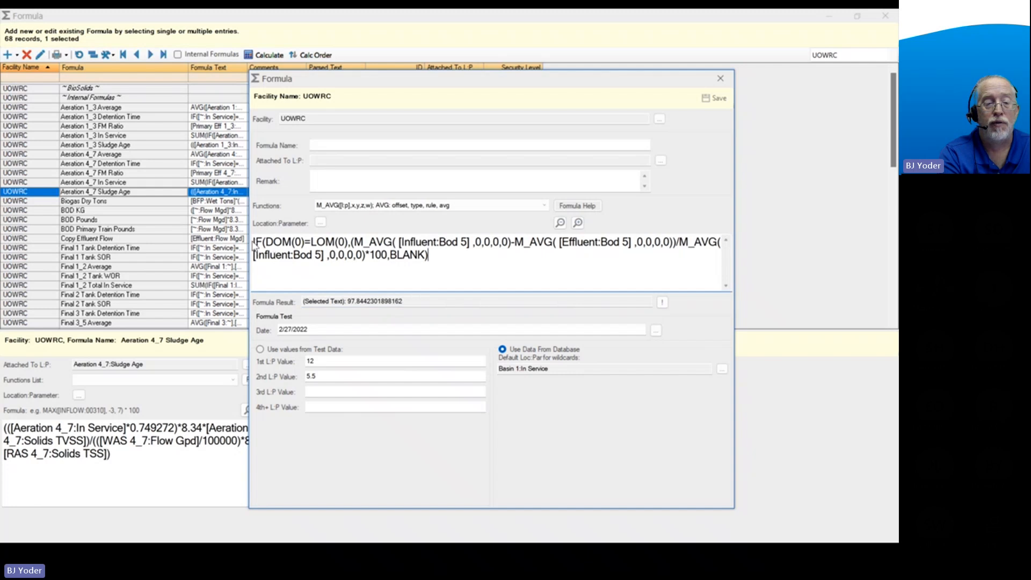
left_click_drag(254, 242, 368, 268)
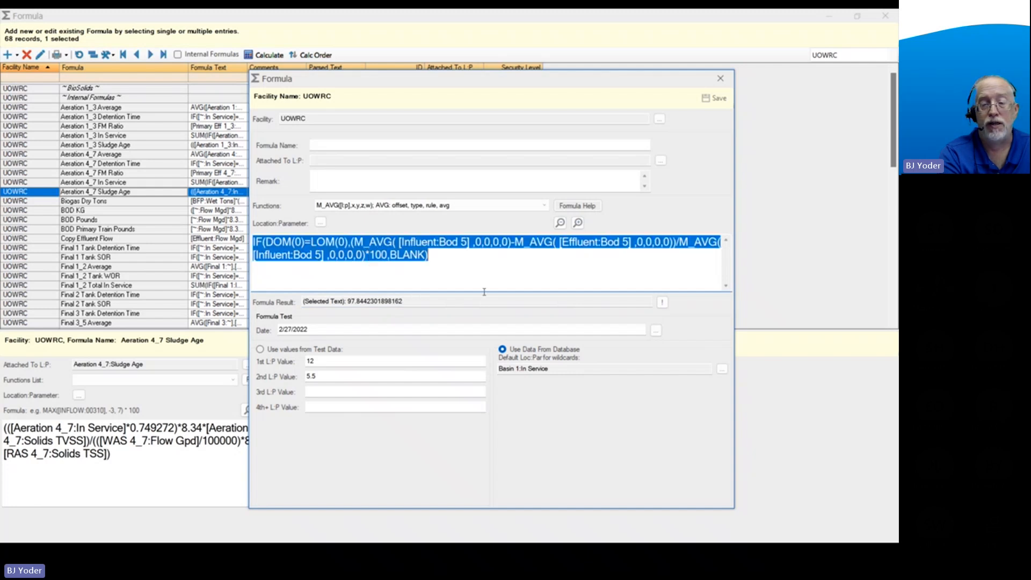
left_click(662, 301)
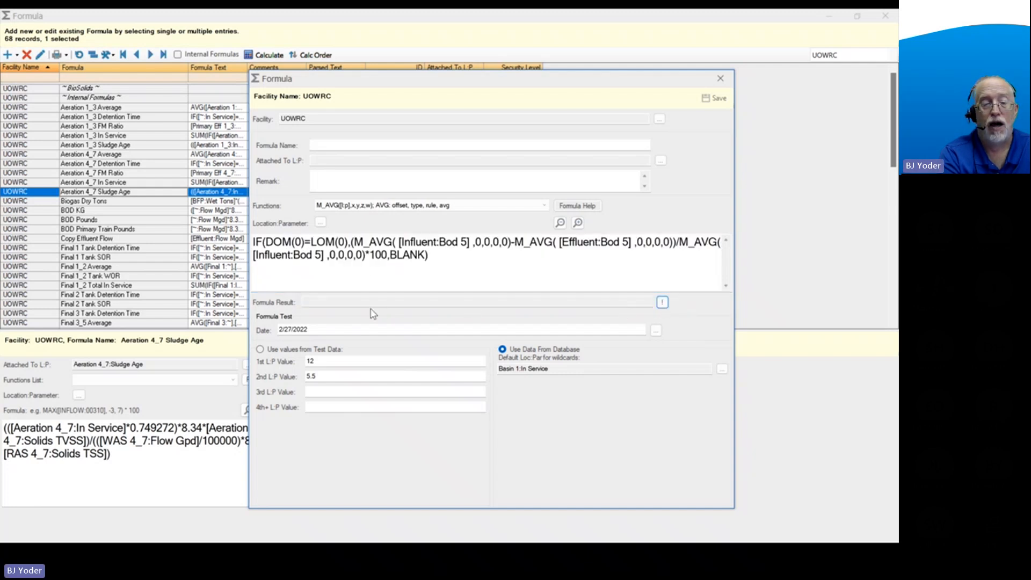
left_click(366, 304)
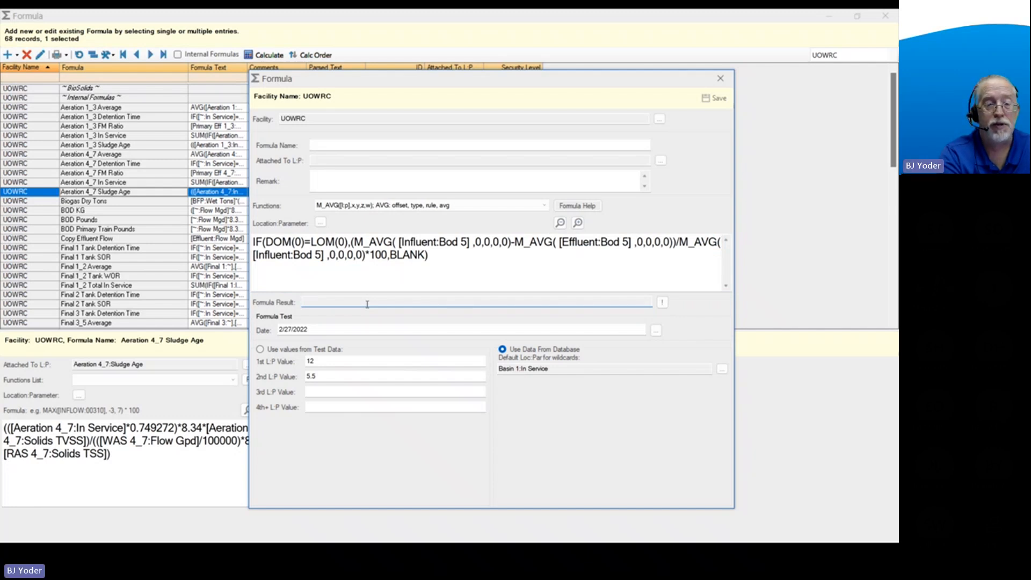
Evaluate only the DOM(0)=LOM(0) condition for 2/27/2022, and review the BLANK value used when it is false.
left_click_drag(266, 242, 347, 243)
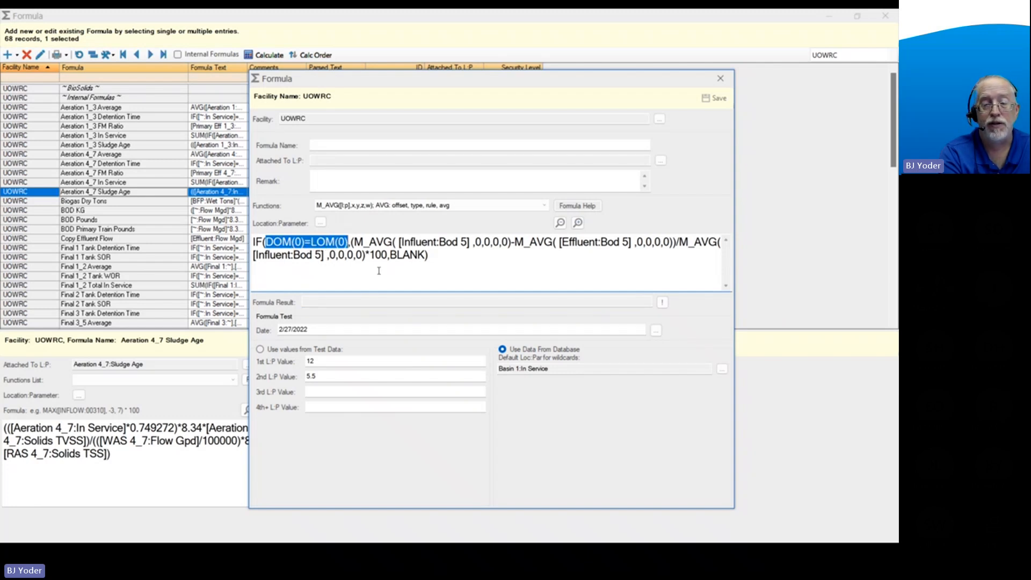
left_click(661, 302)
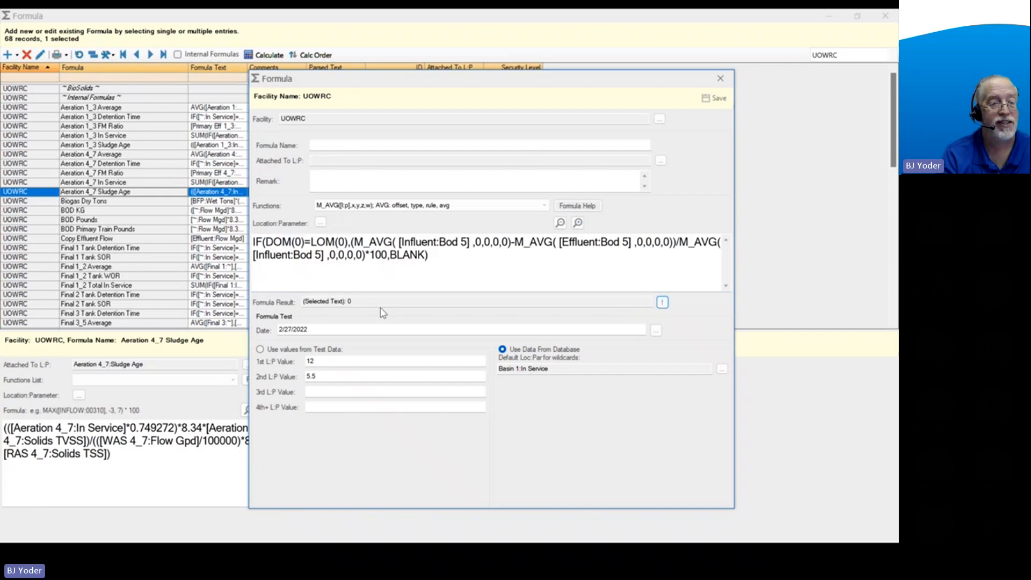
left_click_drag(390, 256, 426, 256)
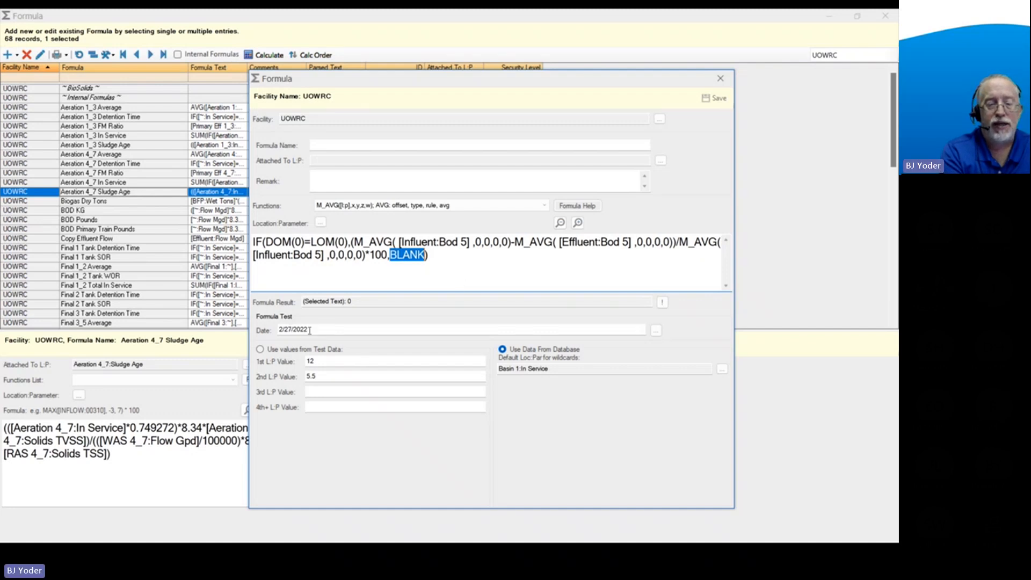
Set the formula test date to 2/28/2022 with the calendar.
left_click(655, 329)
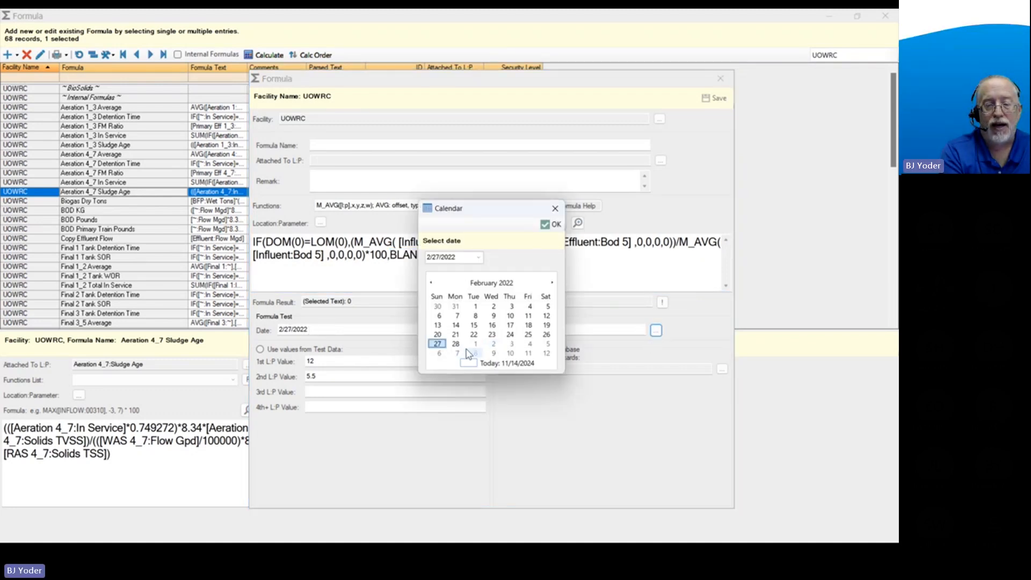
left_click(456, 344)
left_click(552, 224)
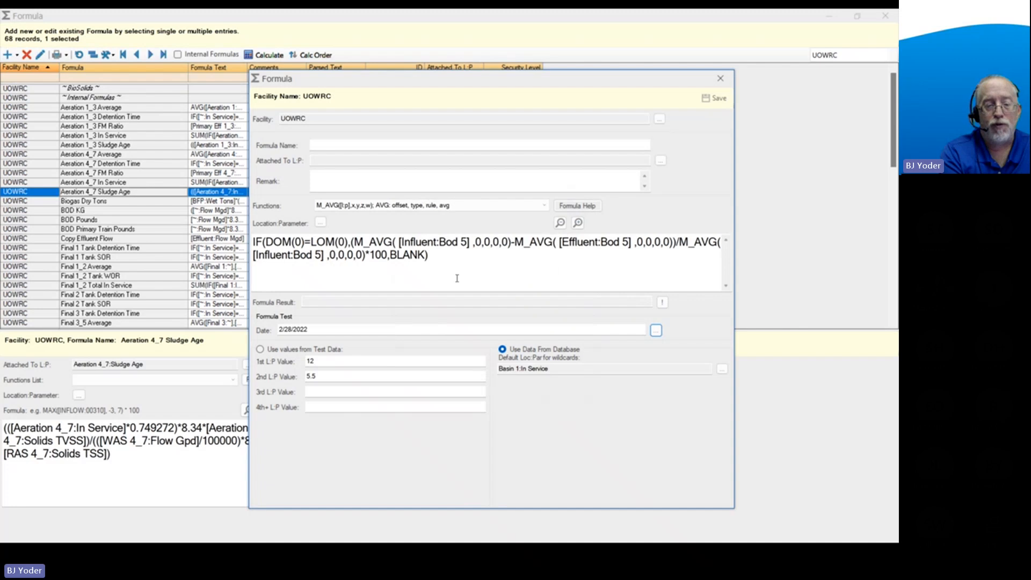
Delete the entire month-end BOD removal formula to leave the formula text empty.
left_click(454, 257)
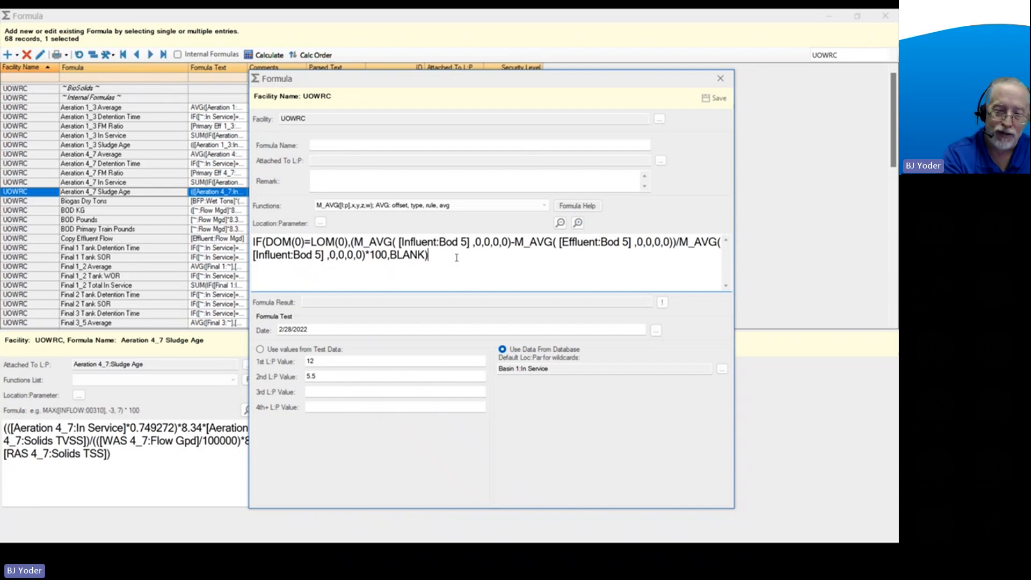
left_click_drag(456, 258, 237, 238)
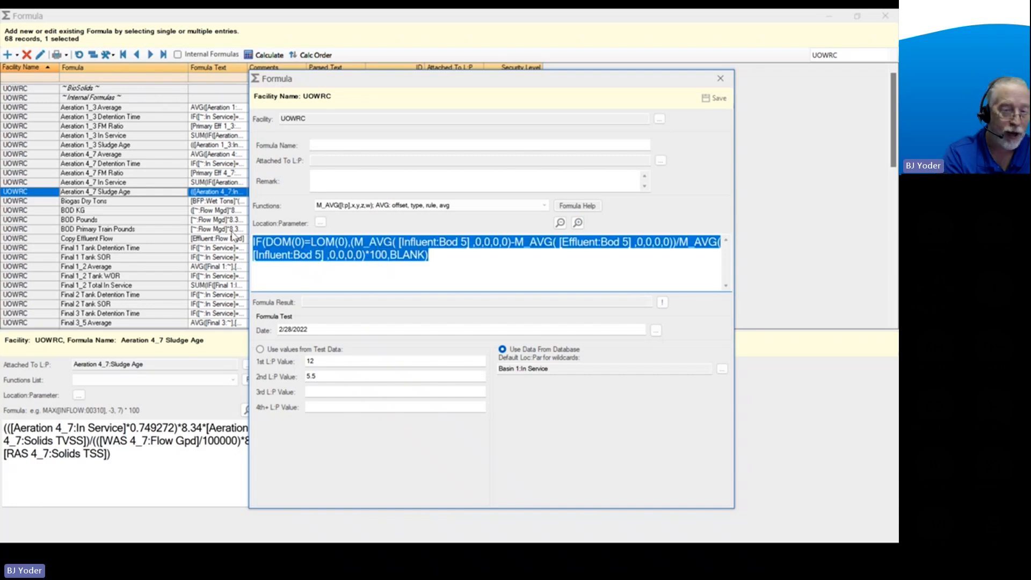
key("Delete")
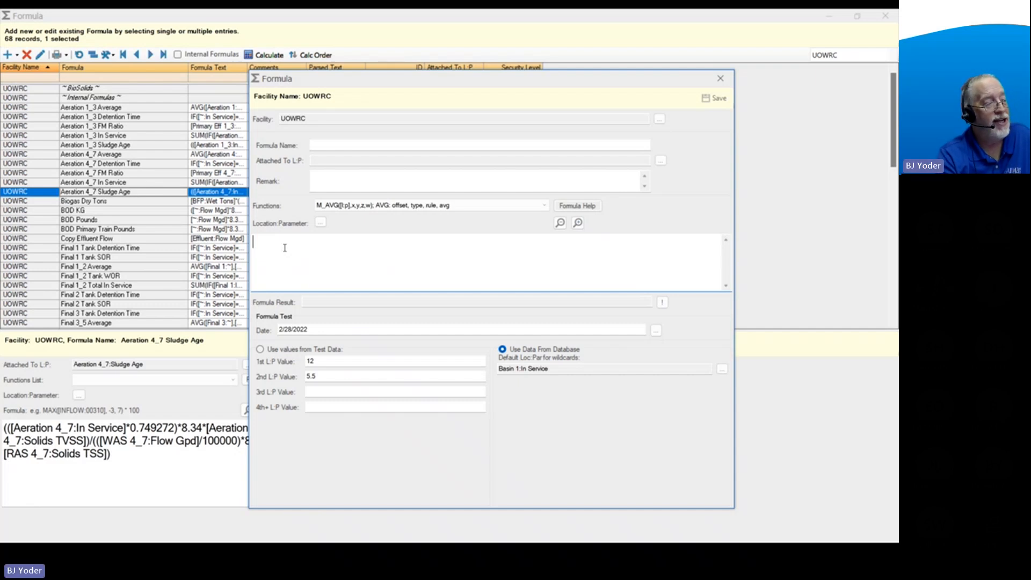
Look up the INT(x) function in the alphabetical function list of the formula help, and close the help.
left_click(577, 205)
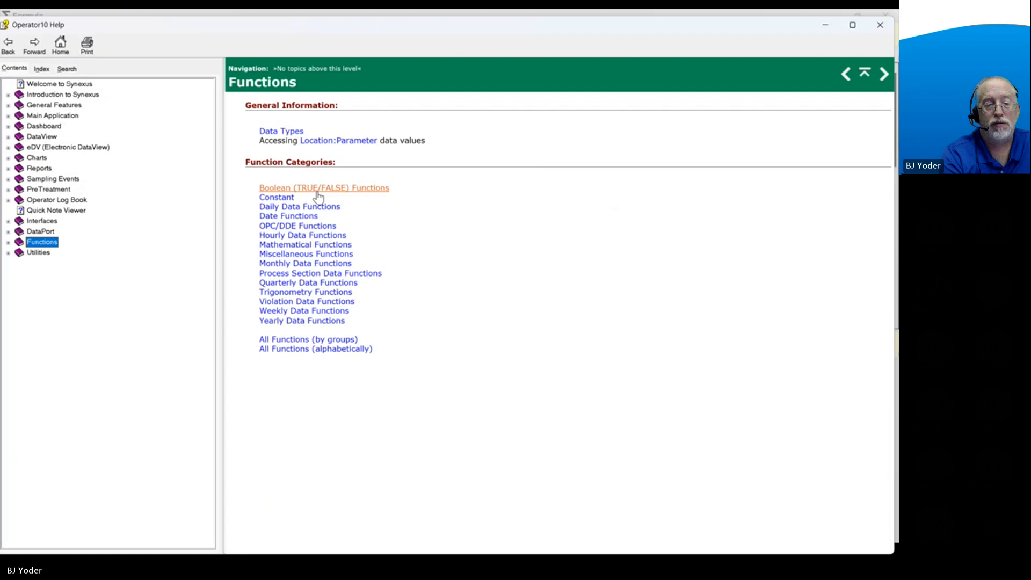
left_click(318, 352)
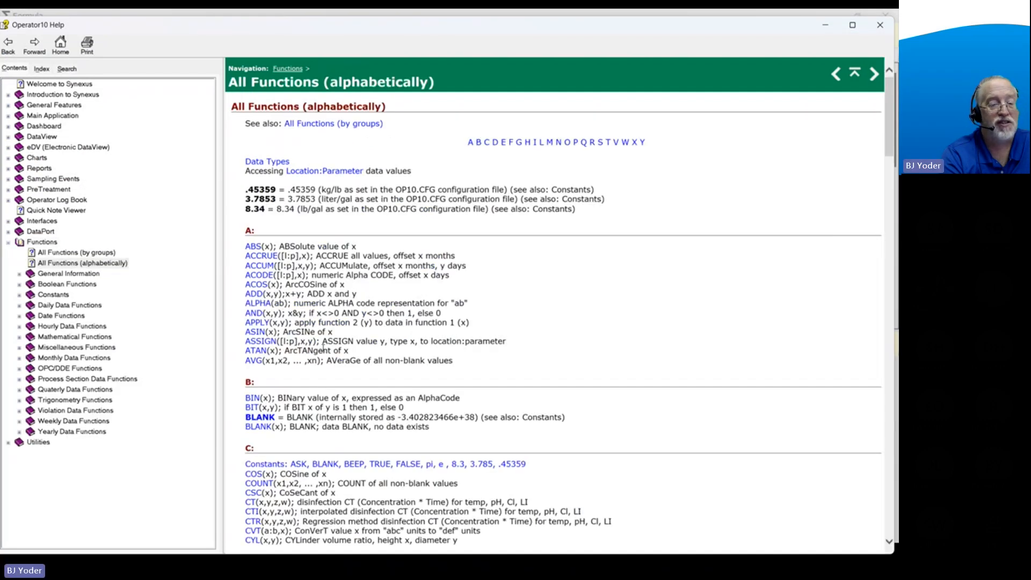
left_click(535, 145)
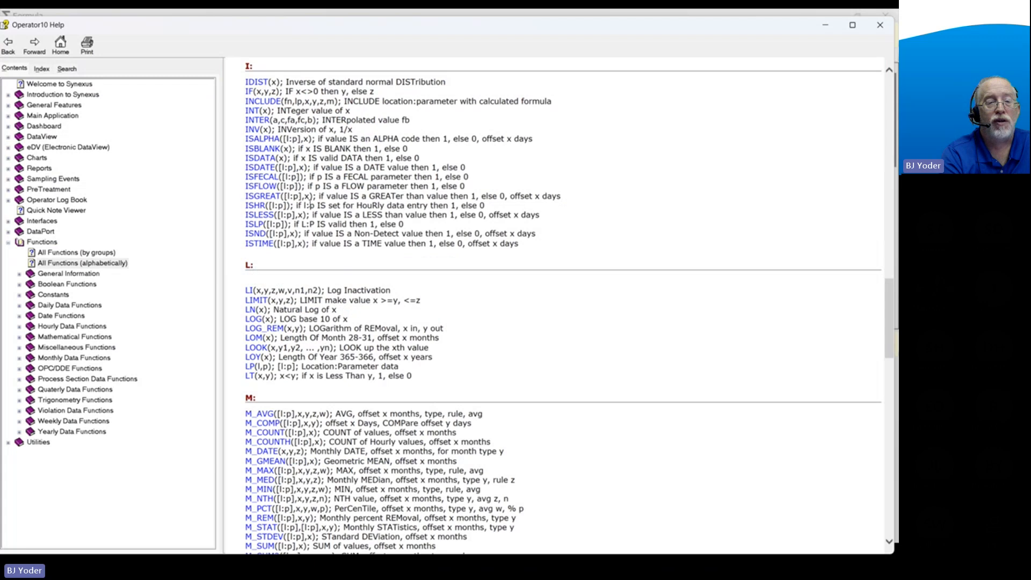
left_click(251, 111)
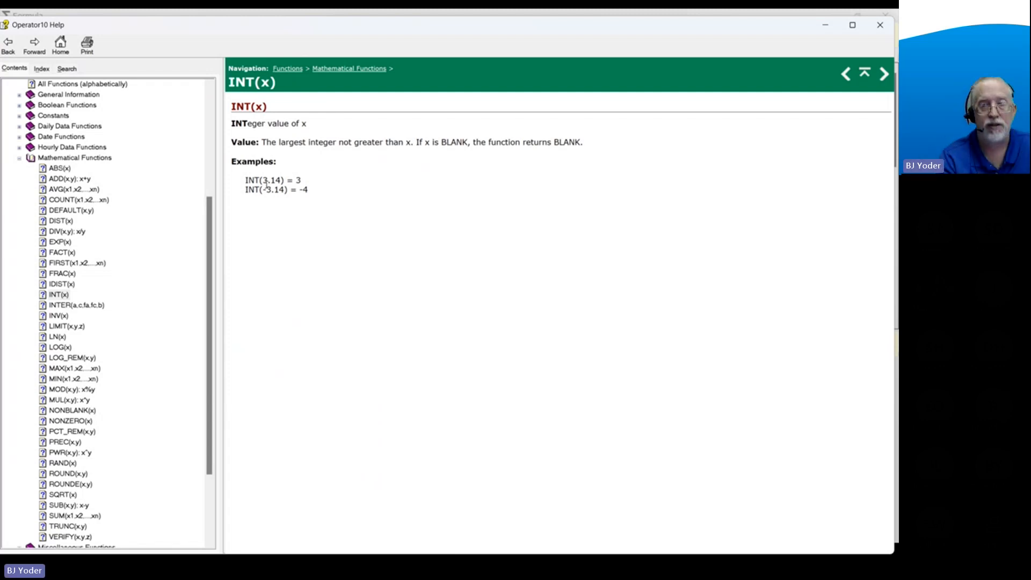
left_click(880, 24)
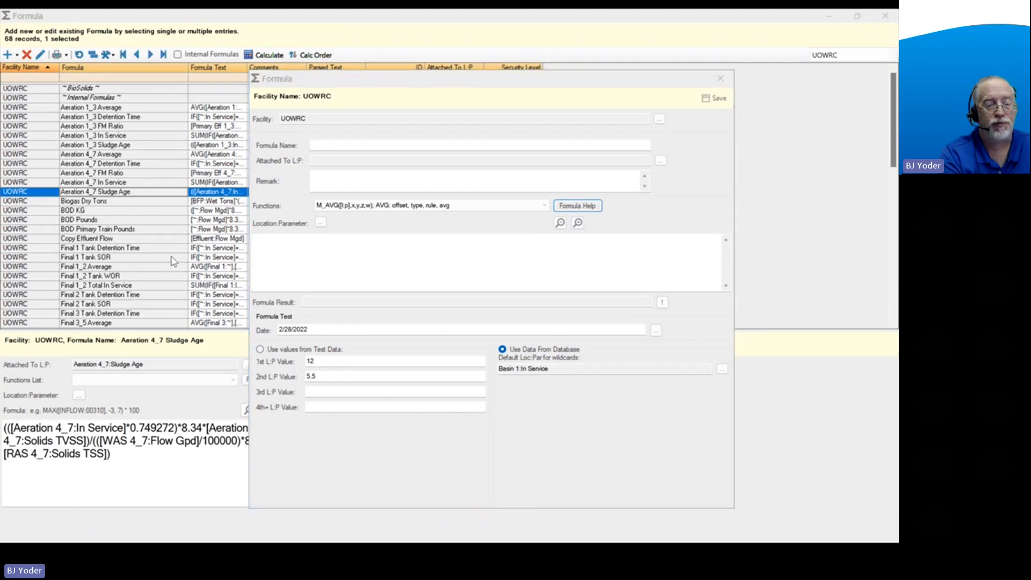
Begin a new IF formula whose condition starts with the day of the month divided by 7, DOM(0)/7.
left_click(296, 251)
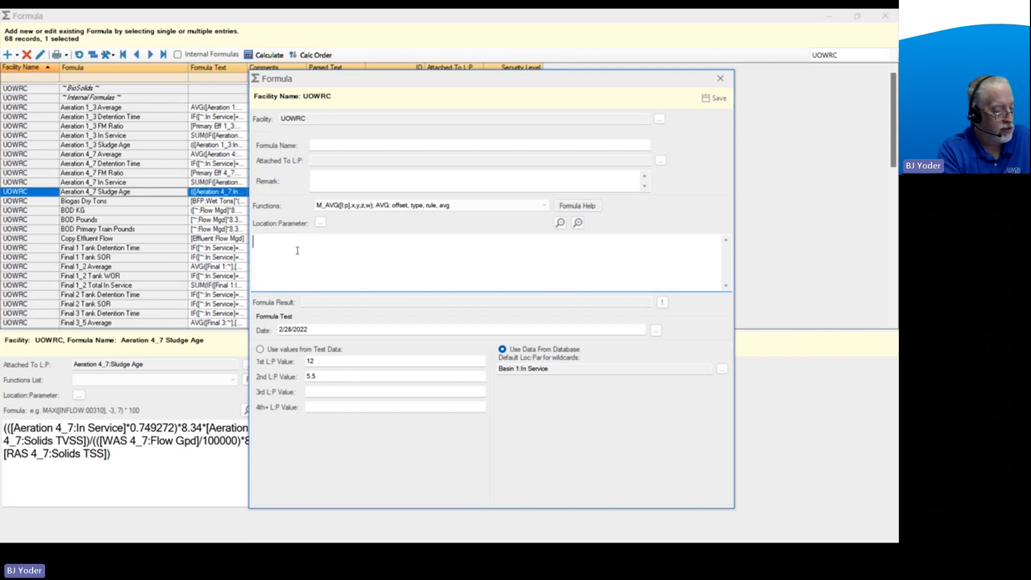
type("IF(")
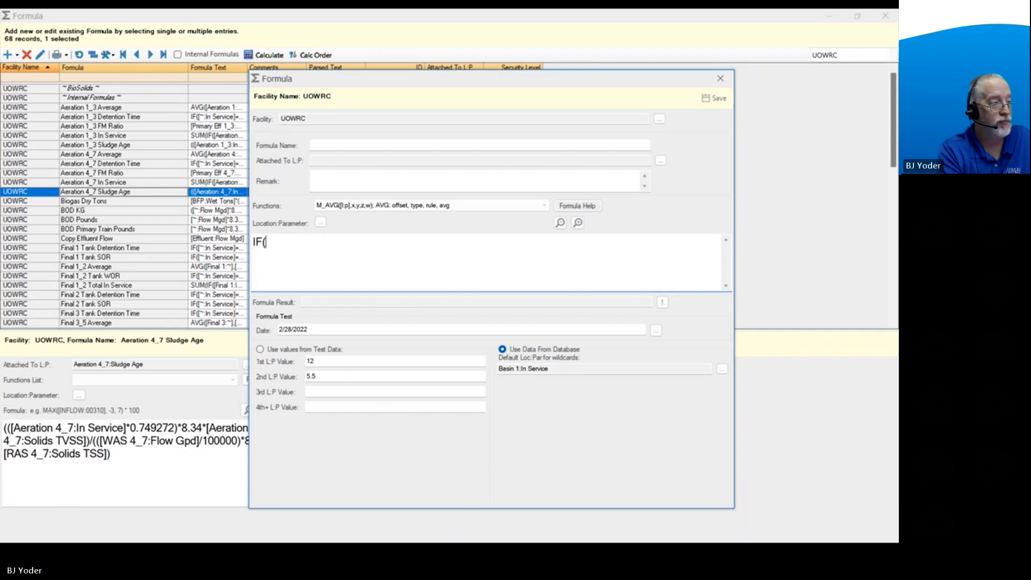
type("D")
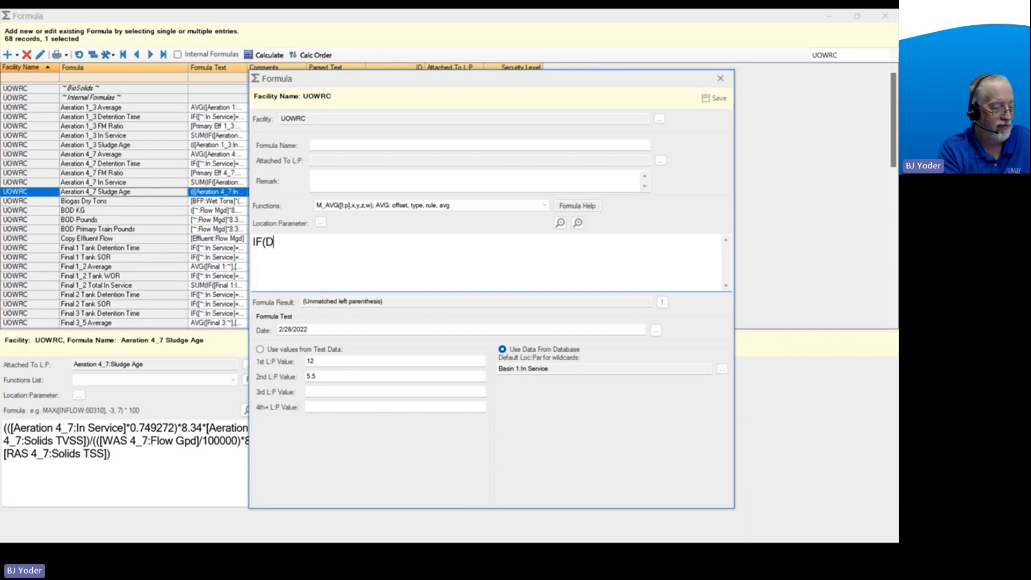
type("OM(0)")
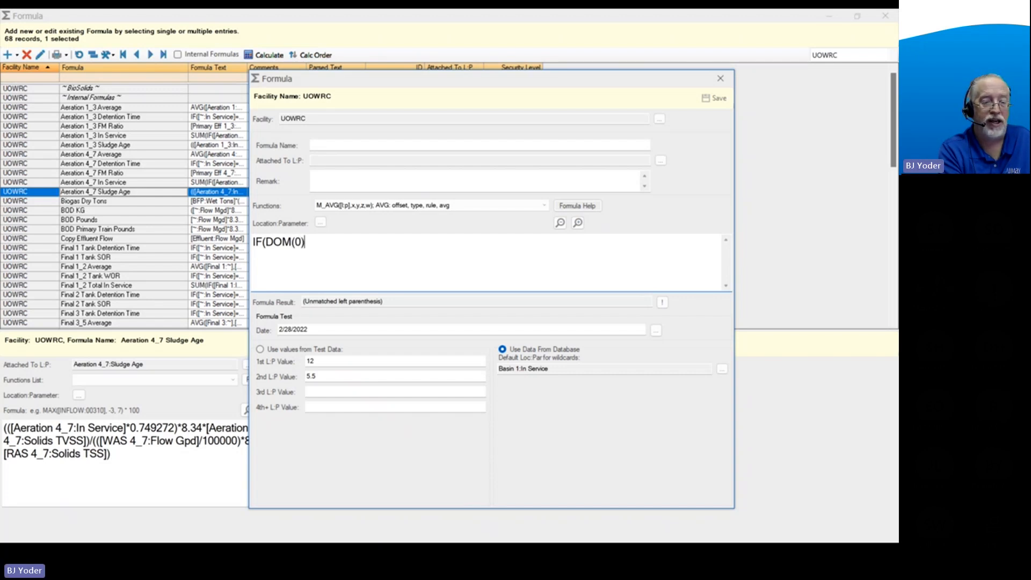
type("/7")
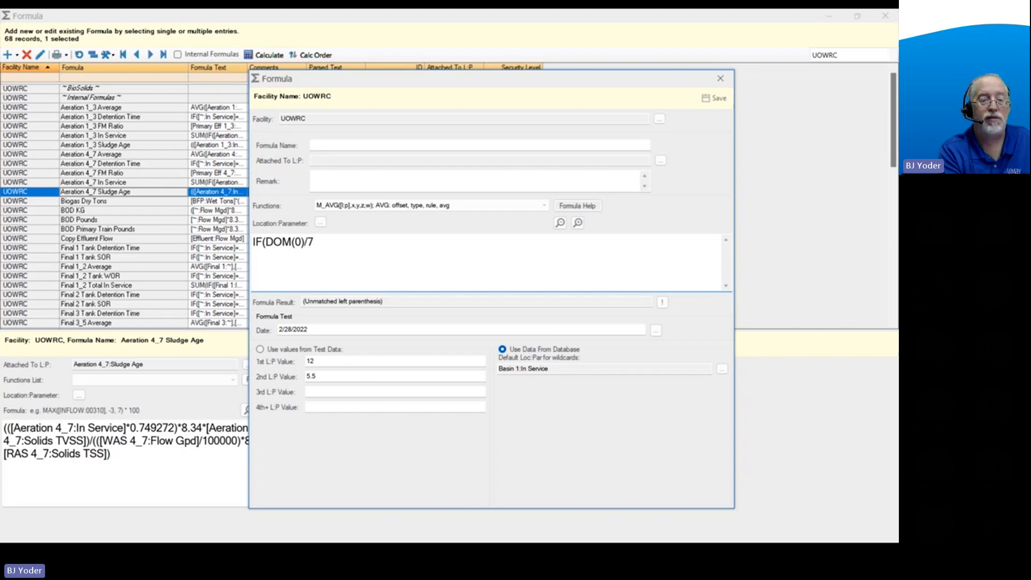
type("=")
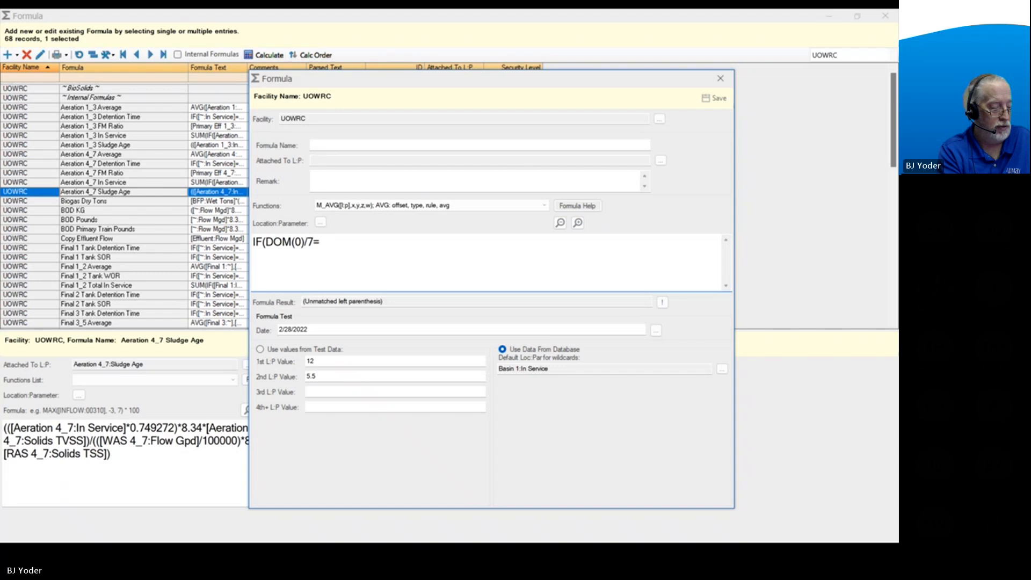
type("INT")
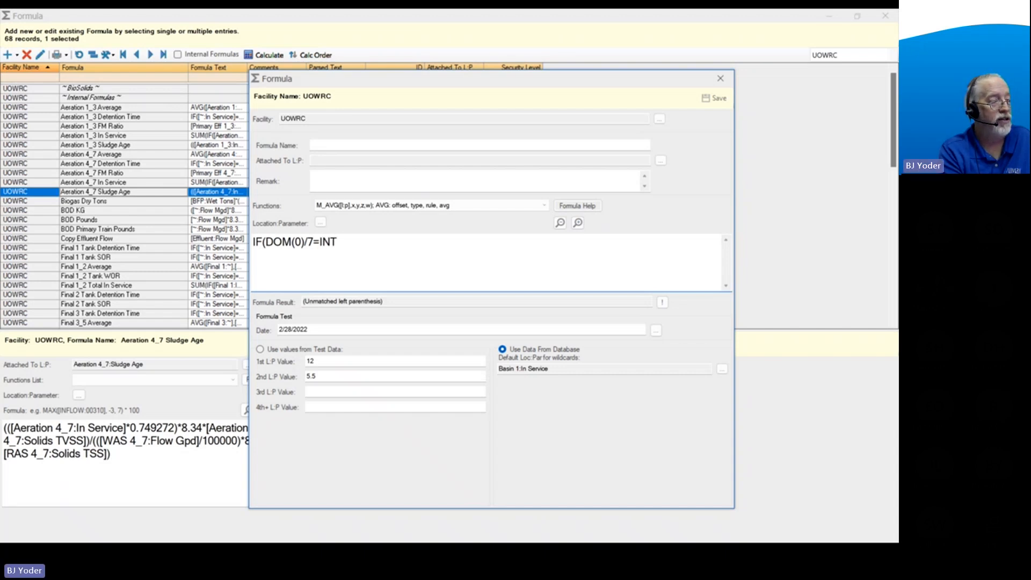
type("(DOM")
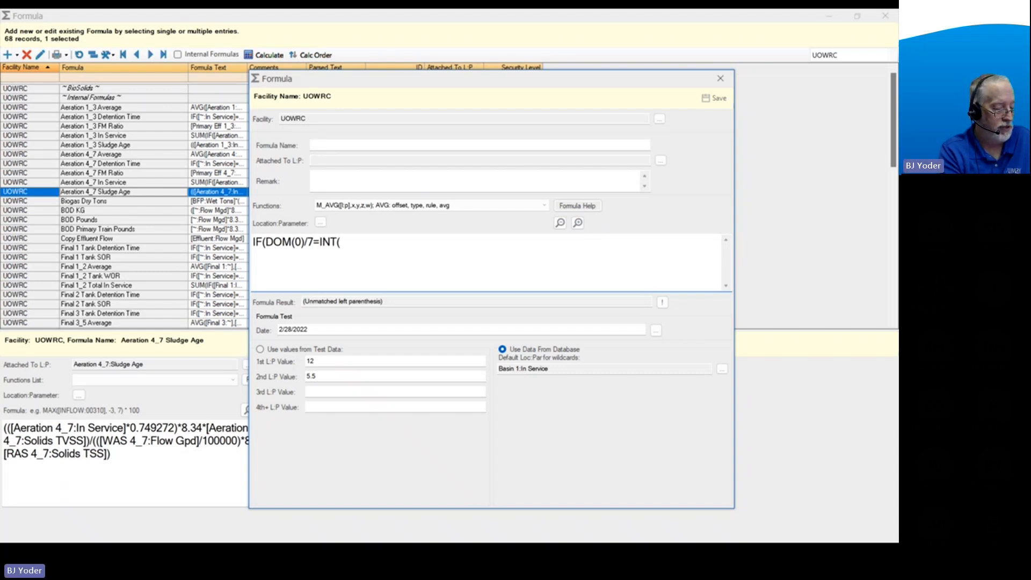
type("(0)")
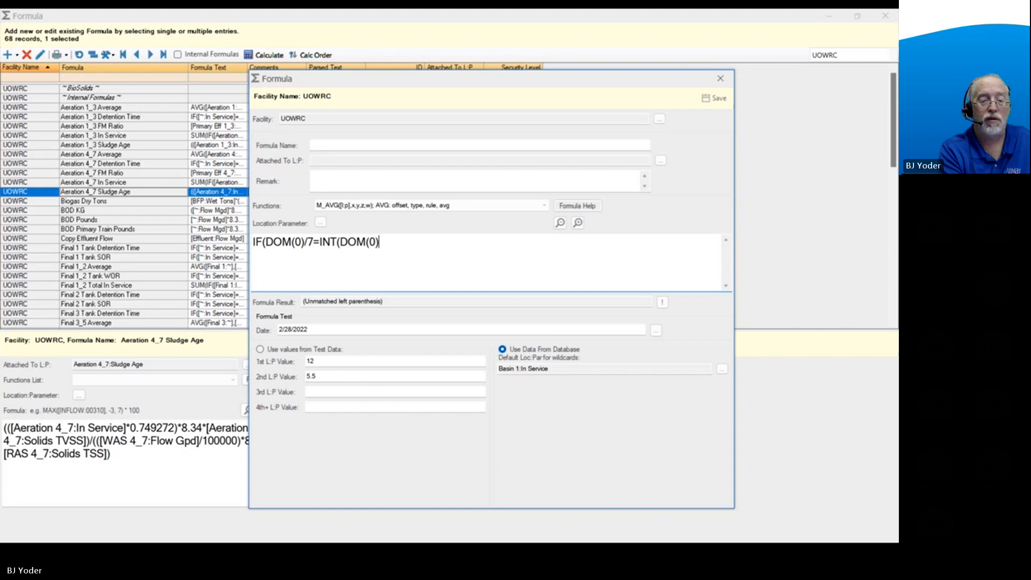
type("/7")
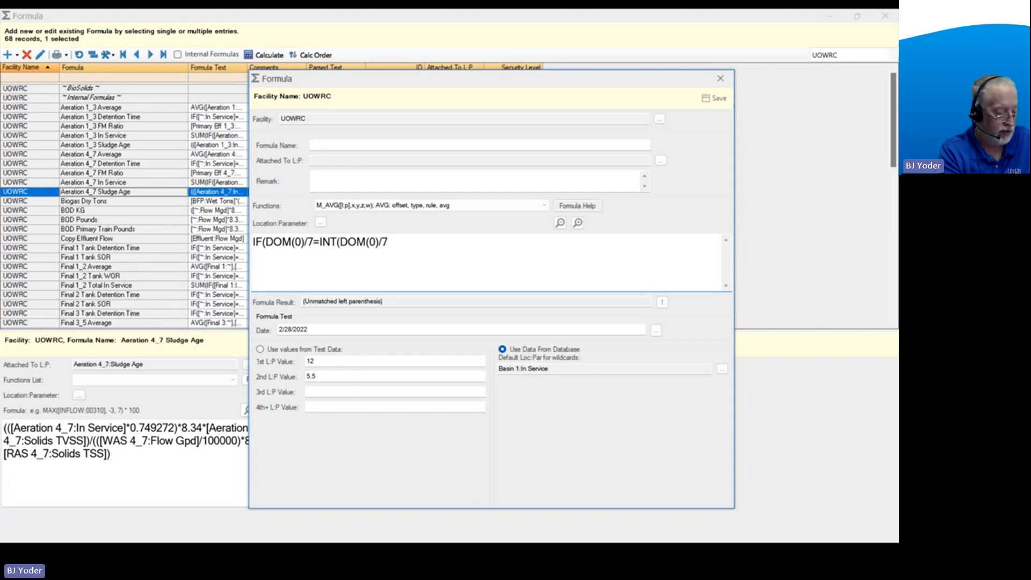
type("))")
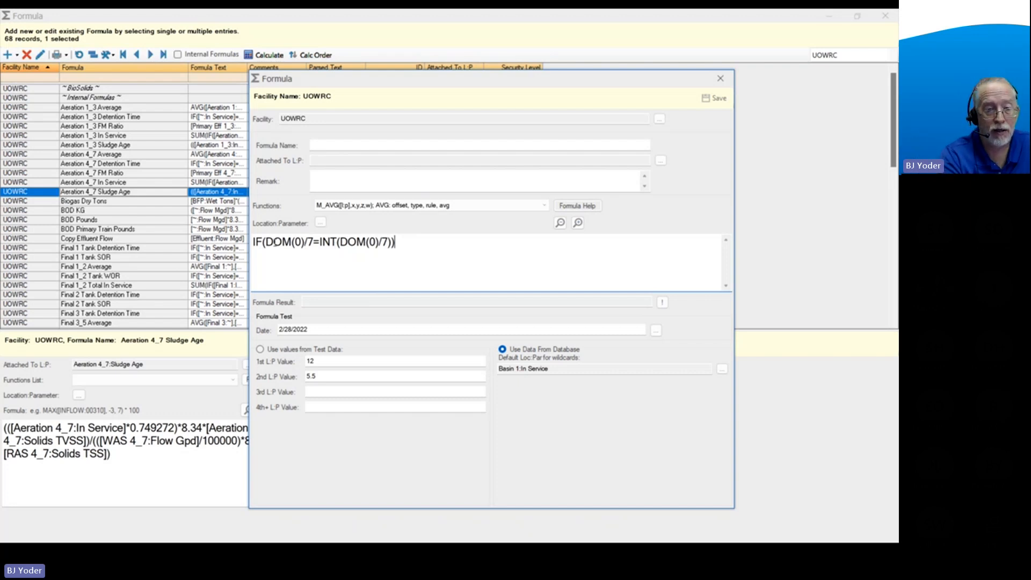
Add an opening parenthesis before the first DOM(0) so the whole comparison is enclosed in its own parentheses.
left_click(264, 245)
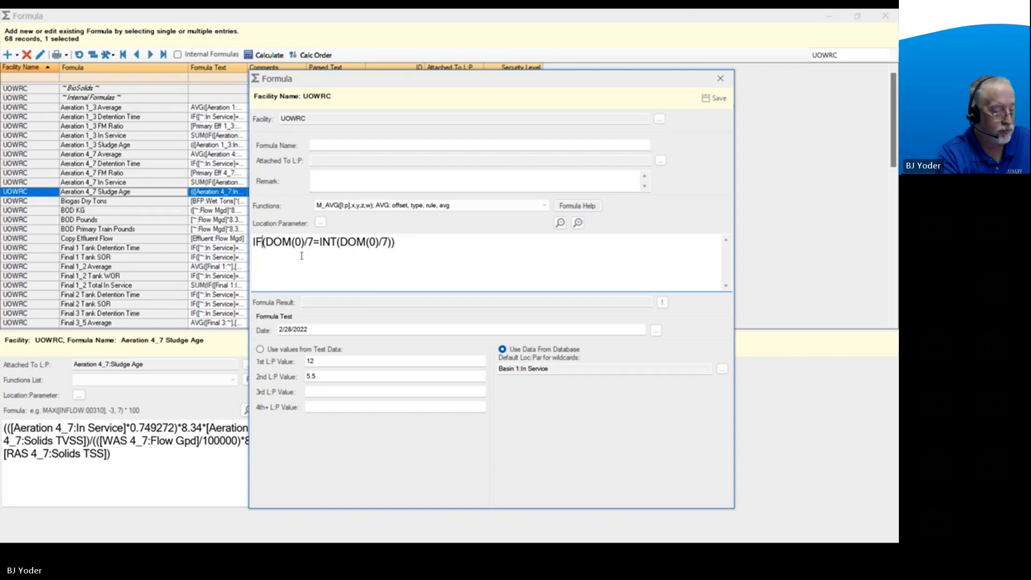
type("(")
left_click(430, 247)
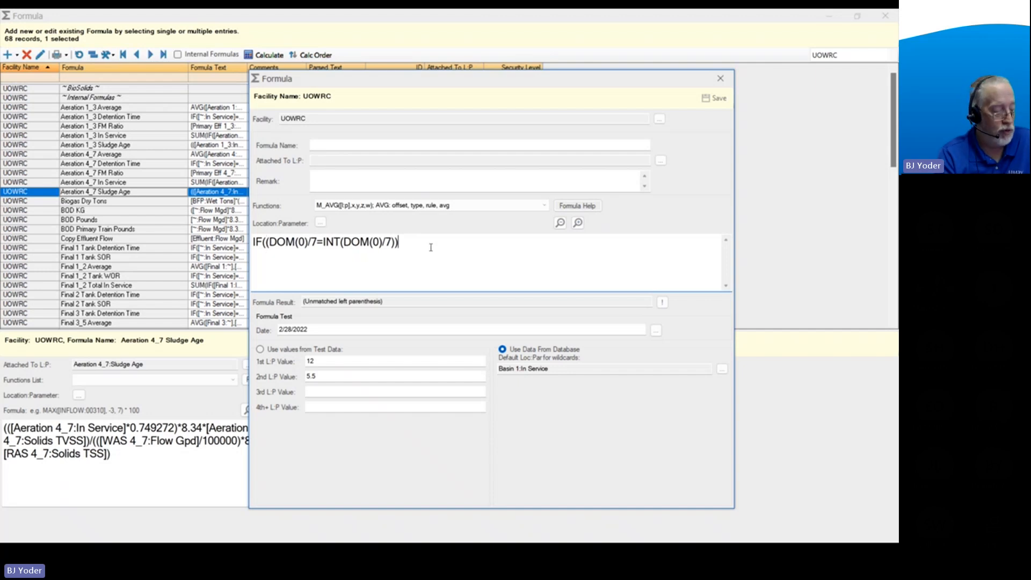
Begin the IF formula's true result with W_AVG([L:P],0, using the placeholder [L:P] and a month offset of 0.
type(",")
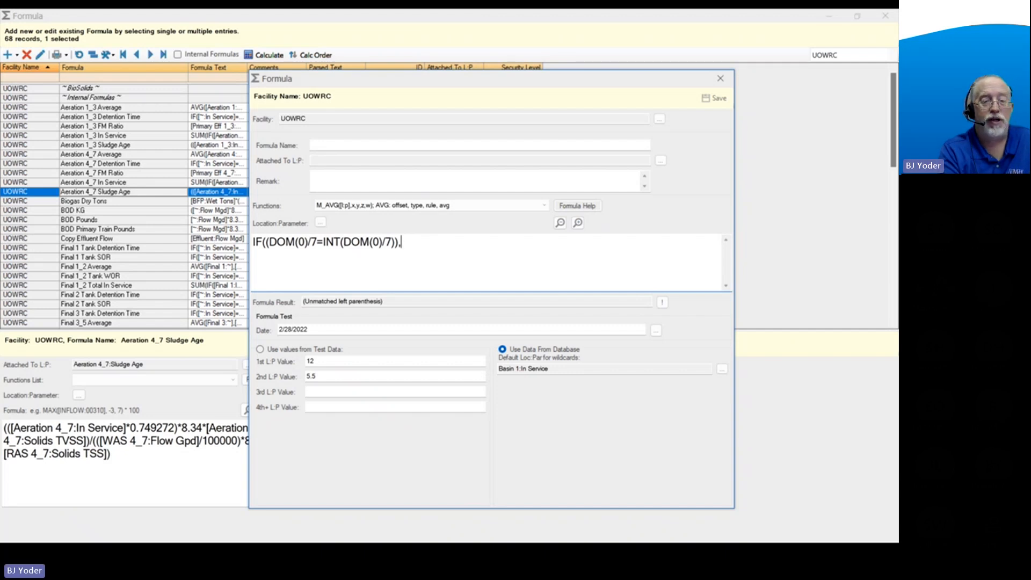
type("W_AVG")
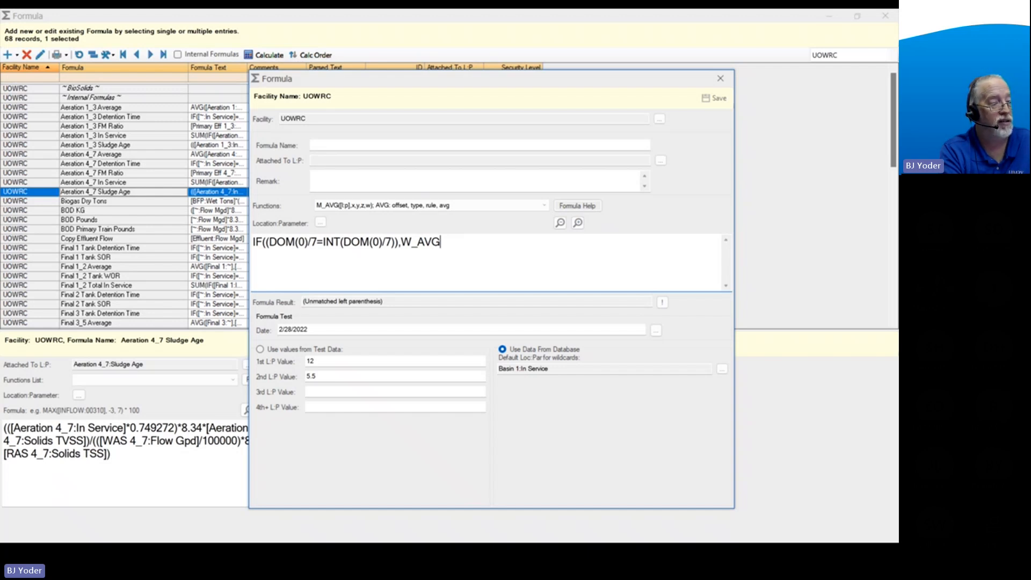
type("(")
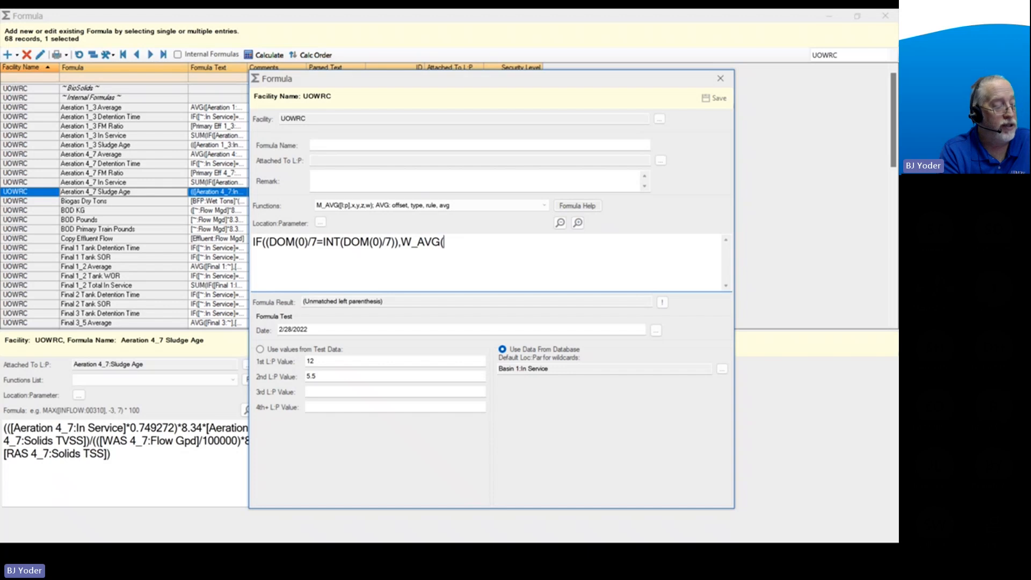
type("[L")
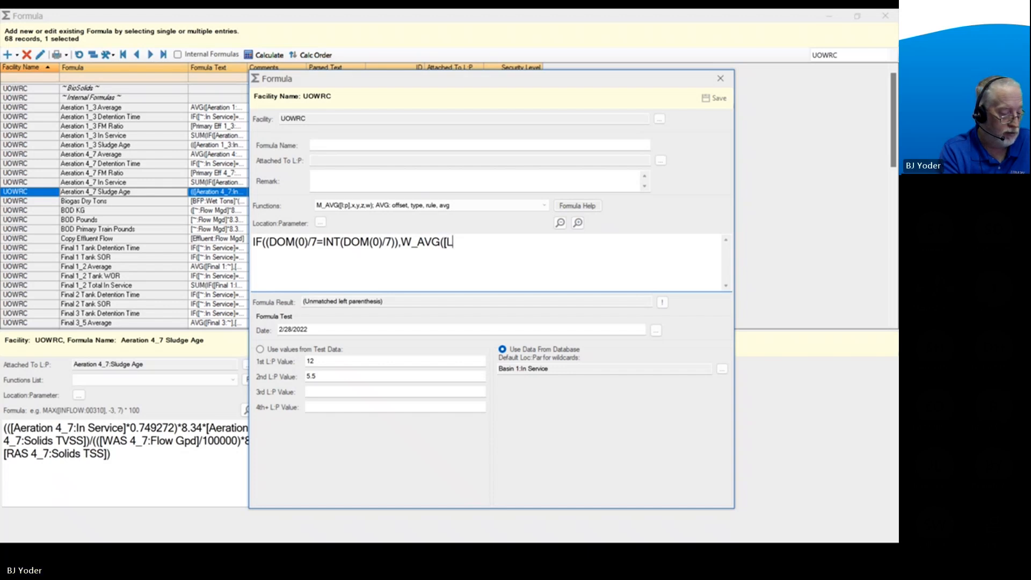
type(":P]")
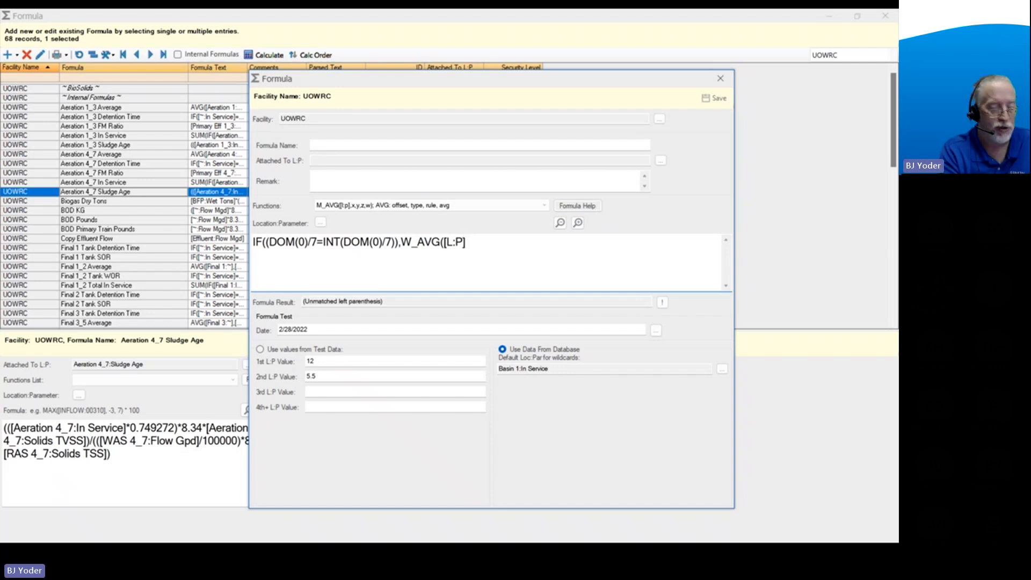
type(",")
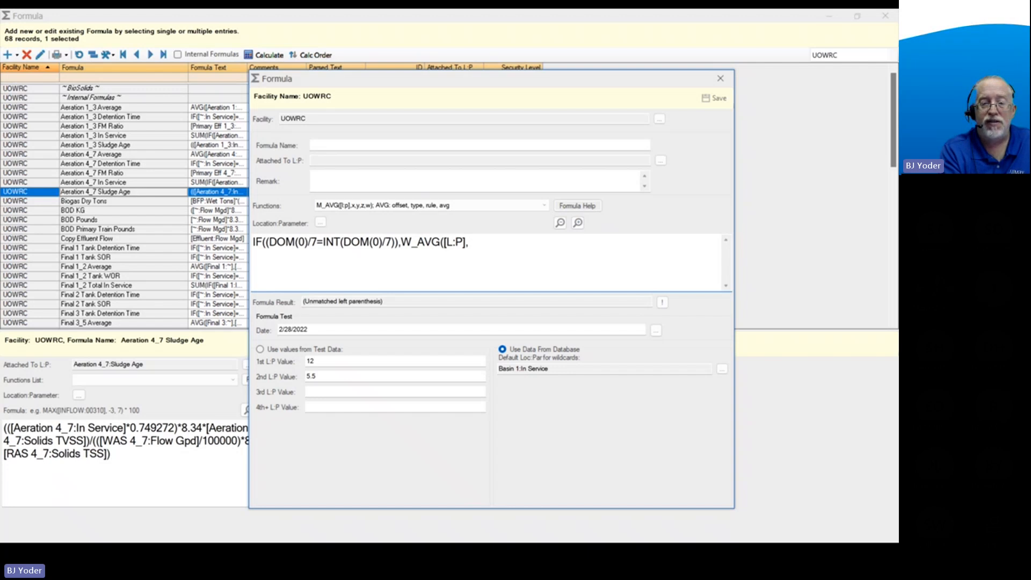
type("0")
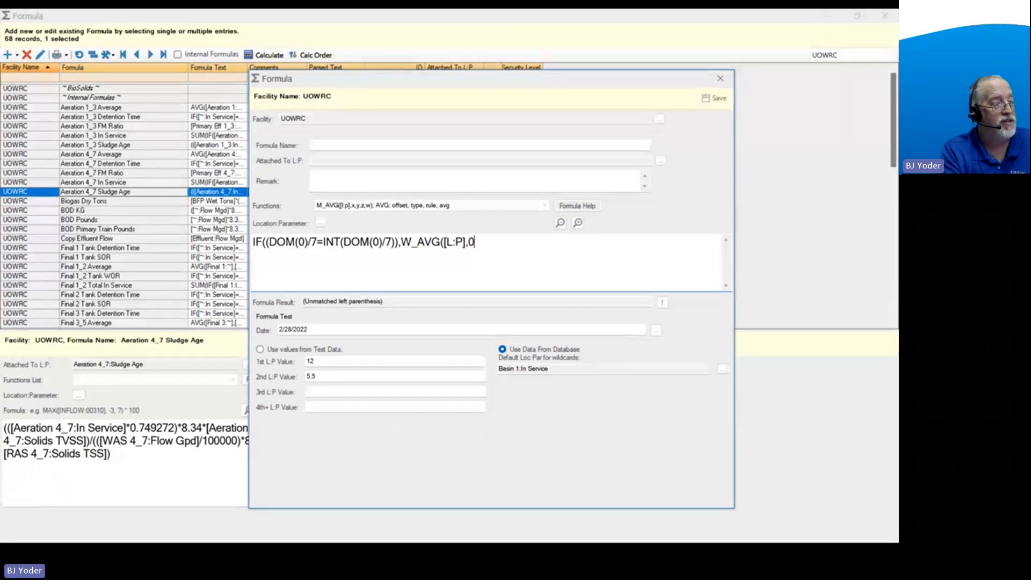
type(",")
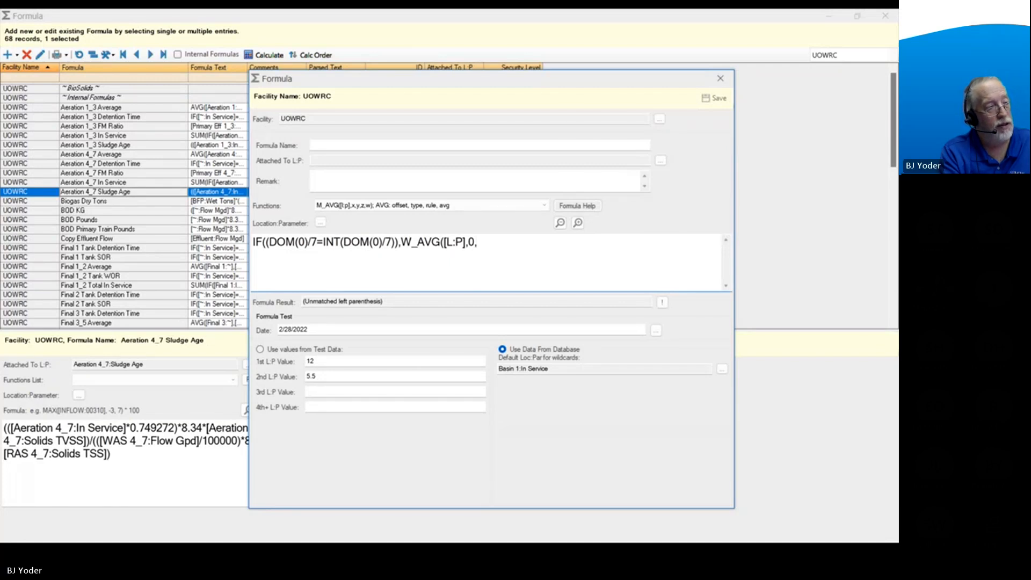
type("DOM")
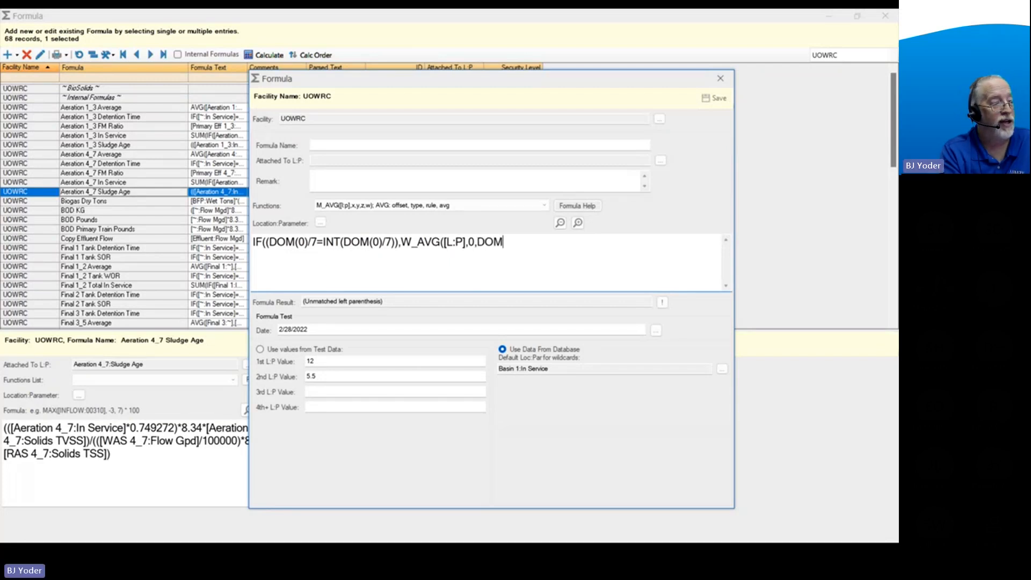
type("(")
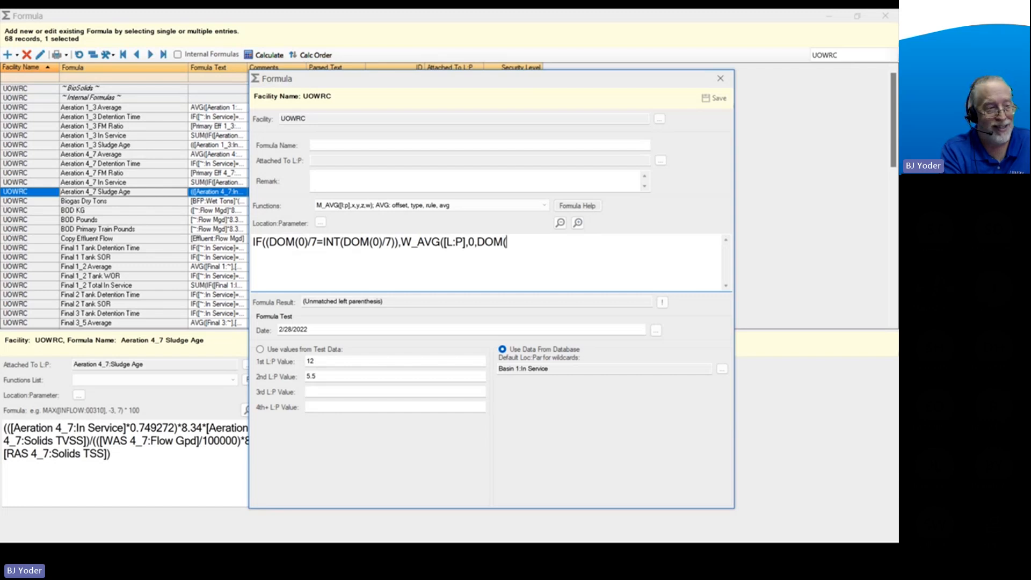
type("0")
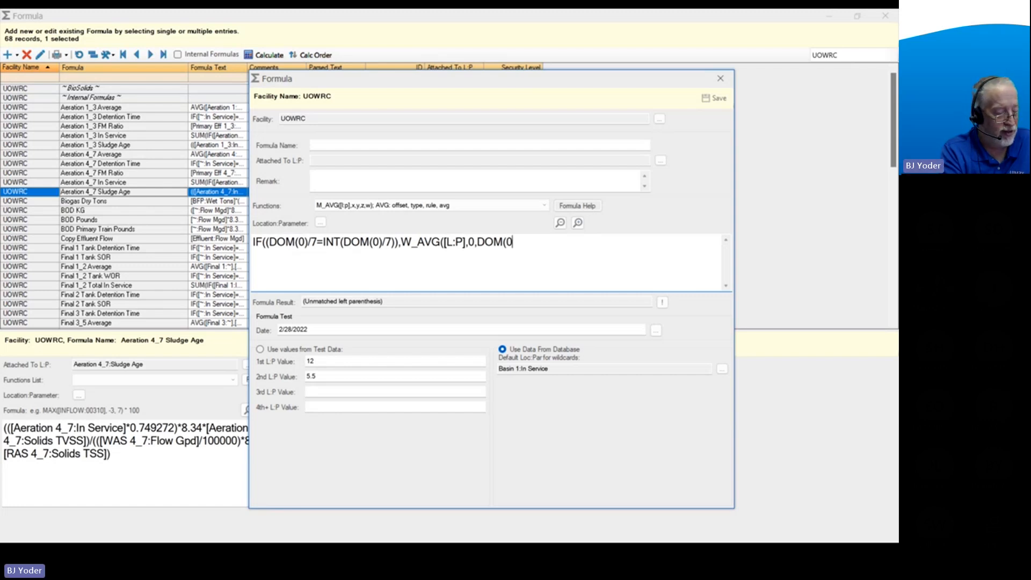
type(")/")
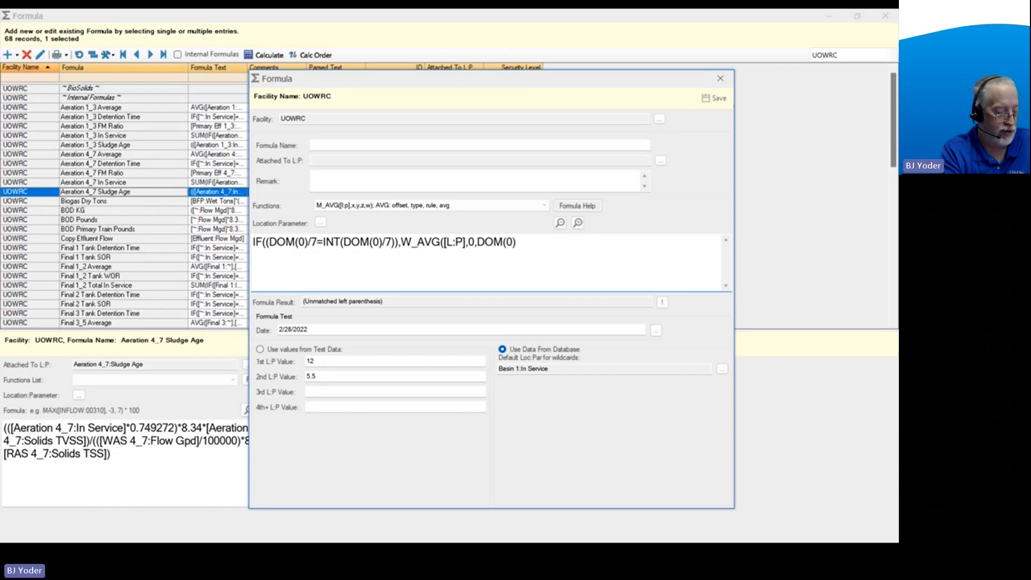
type("7")
type(",3,")
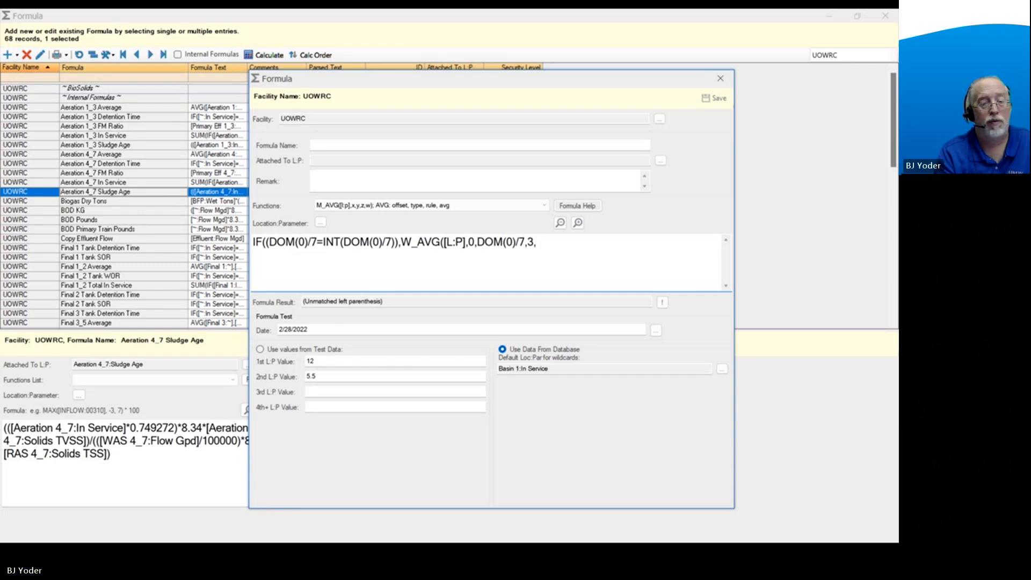
type("1)")
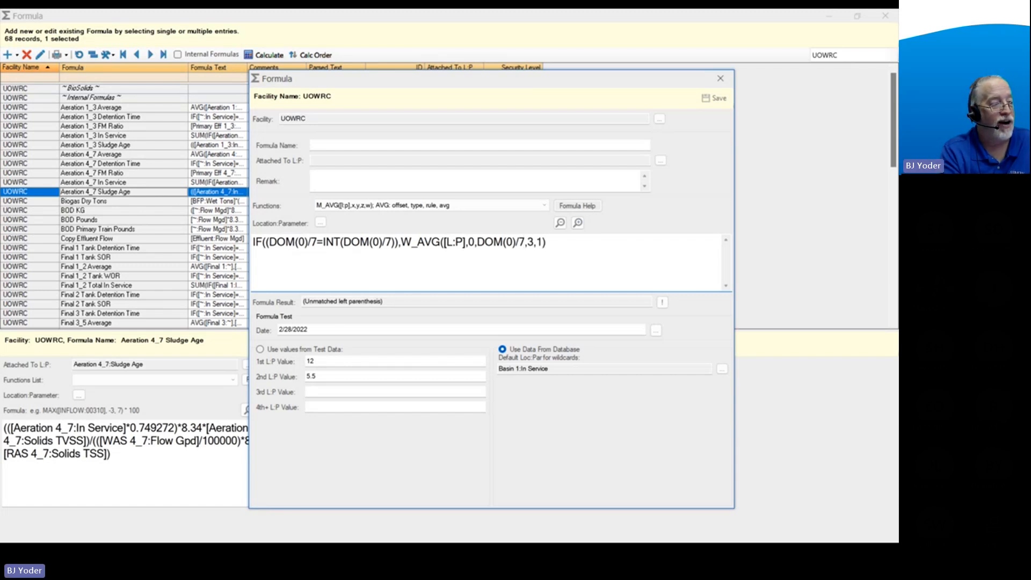
type(",")
type("BLAN")
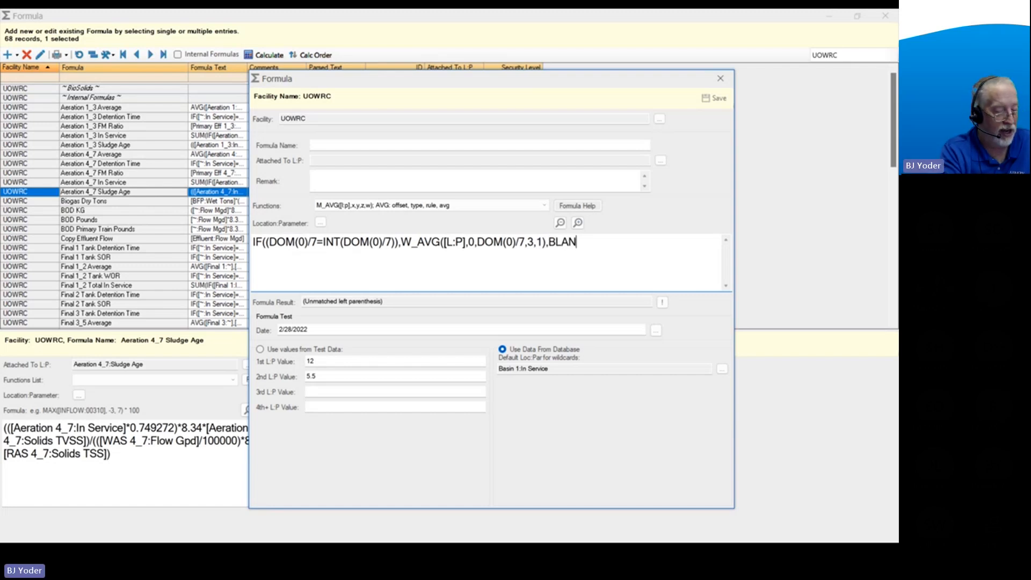
type("K)")
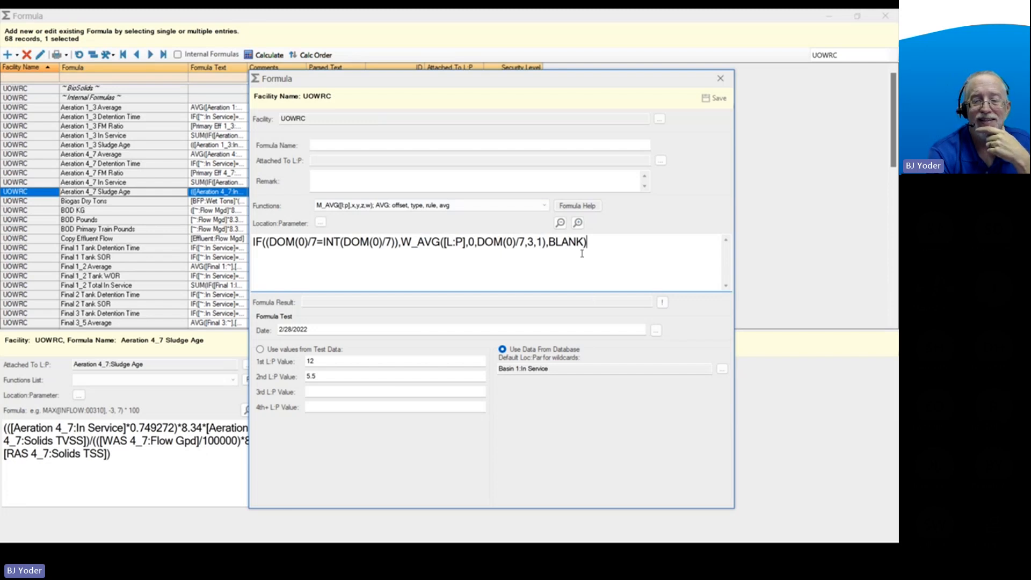
Replace the formula with the copied nested IF version that tests DOM(0) for 7, 14, 21 and 28, and remove its trailing blank lines.
left_click_drag(595, 246, 246, 246)
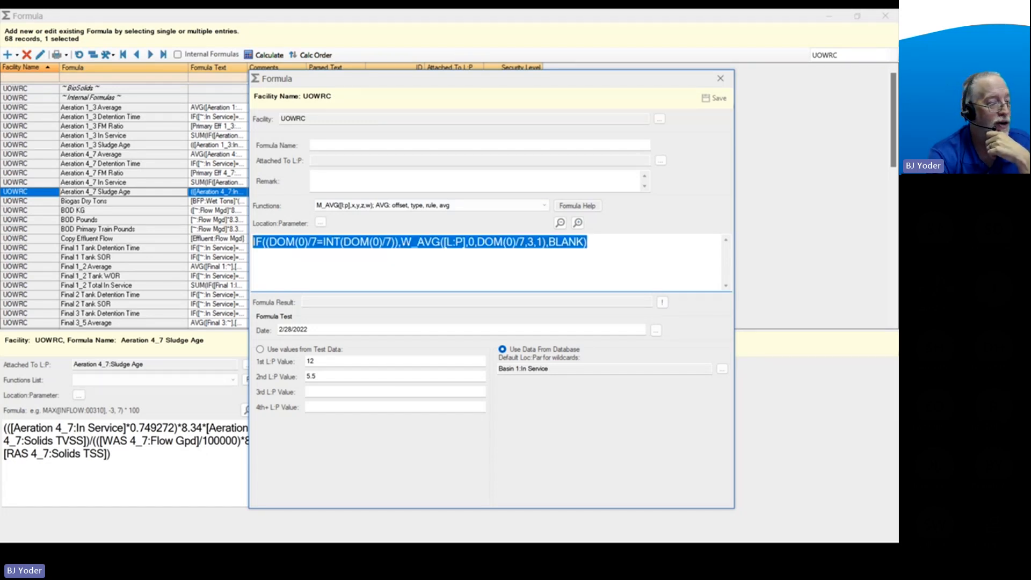
key("alt+Tab")
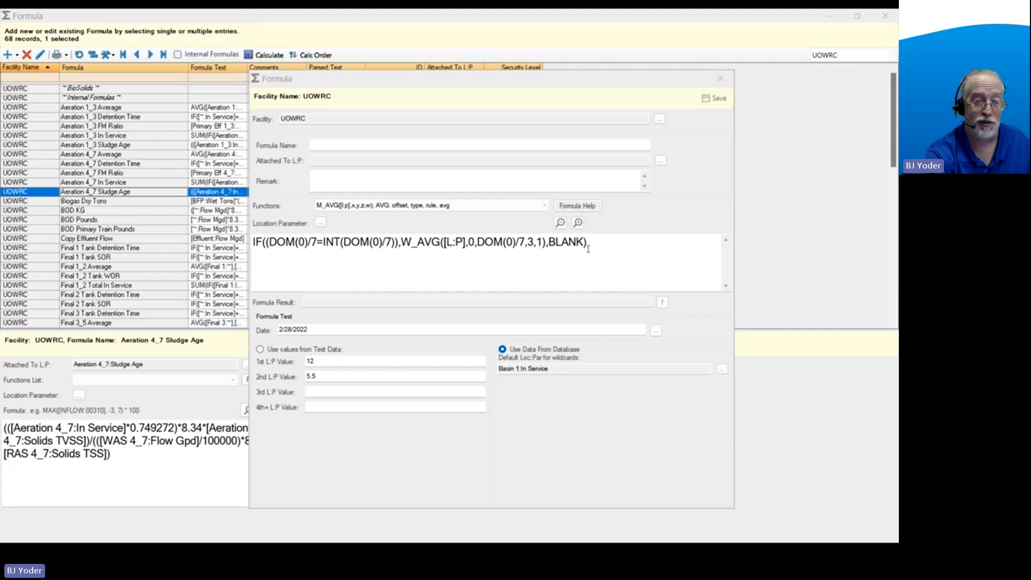
left_click_drag(616, 244, 213, 244)
type("IF(DOM(0)=7,W_AVG([L:P],0,1,3,1), IF(DOM(0)=14,W_AVG([L:P],0,2,3,1), IF(DOM(0)=21,W_AVG([L:P],0,3,3,1), IF(DOM(0)=28,W_AVG([L:P],0,4,3,1),BLANK))))")
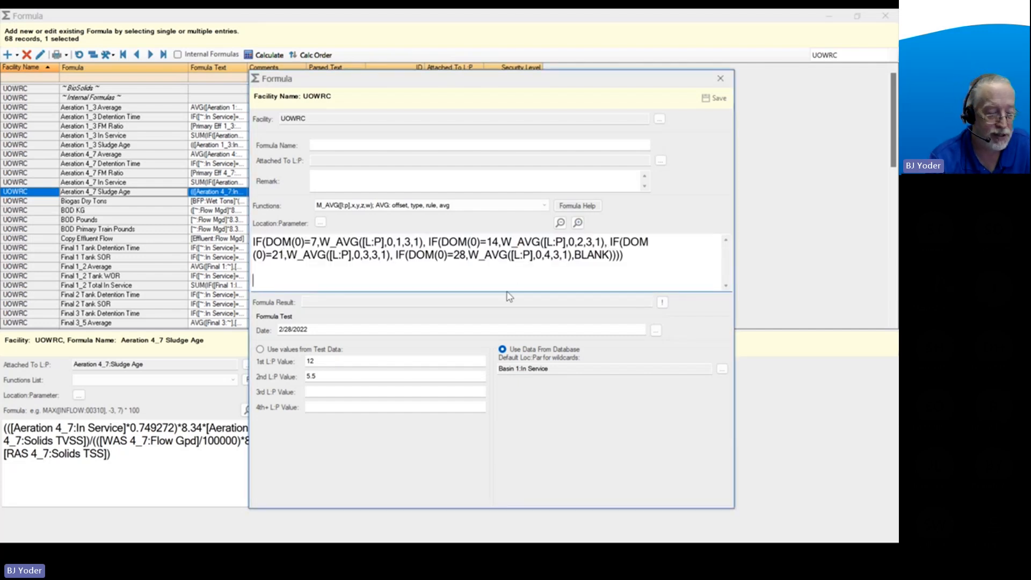
key("BackSpace")
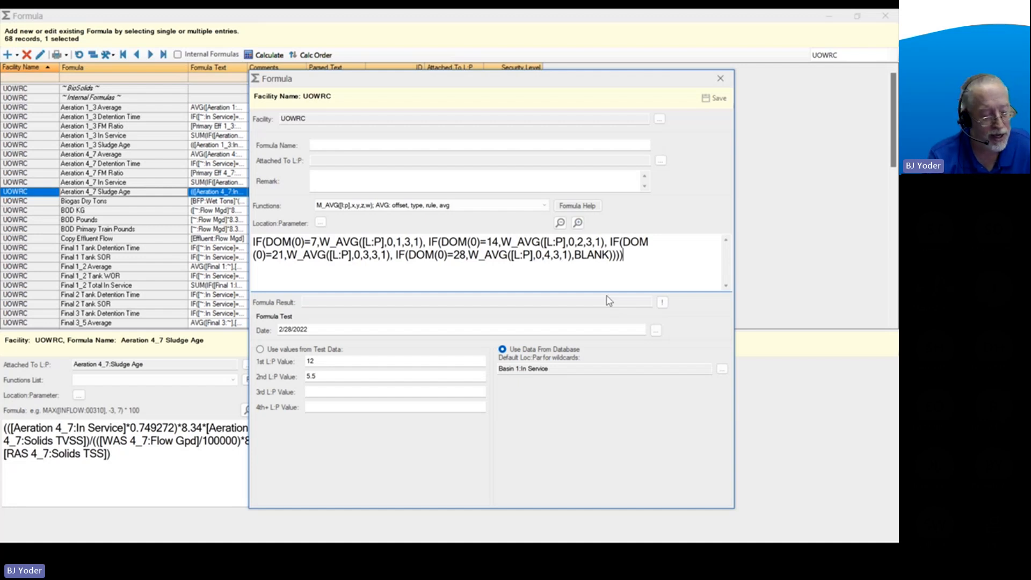
key("BackSpace")
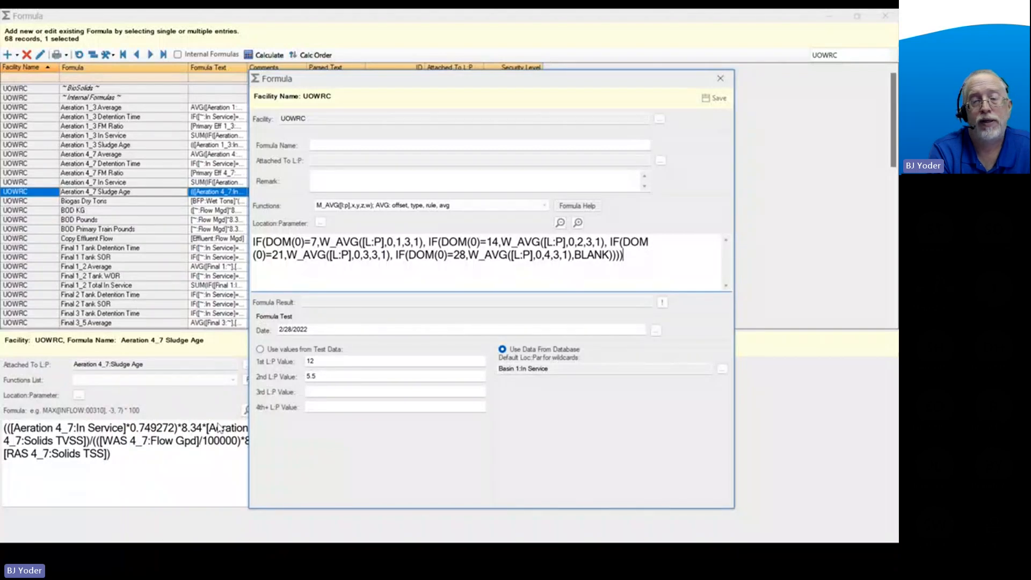
Clear the nested IF formula and insert the predefined D_METER function in its place.
left_click_drag(624, 256, 242, 248)
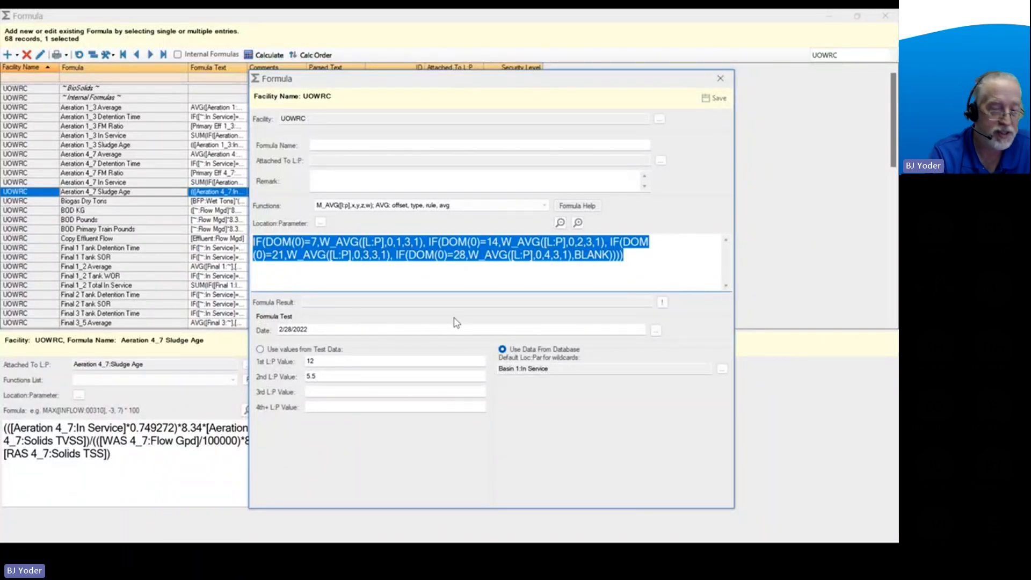
key("Delete")
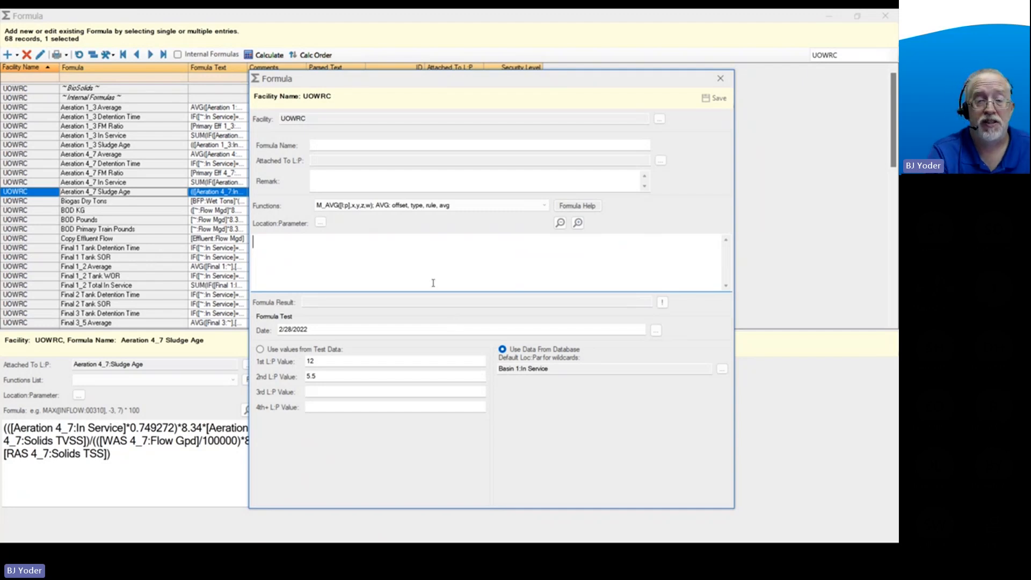
left_click(472, 206)
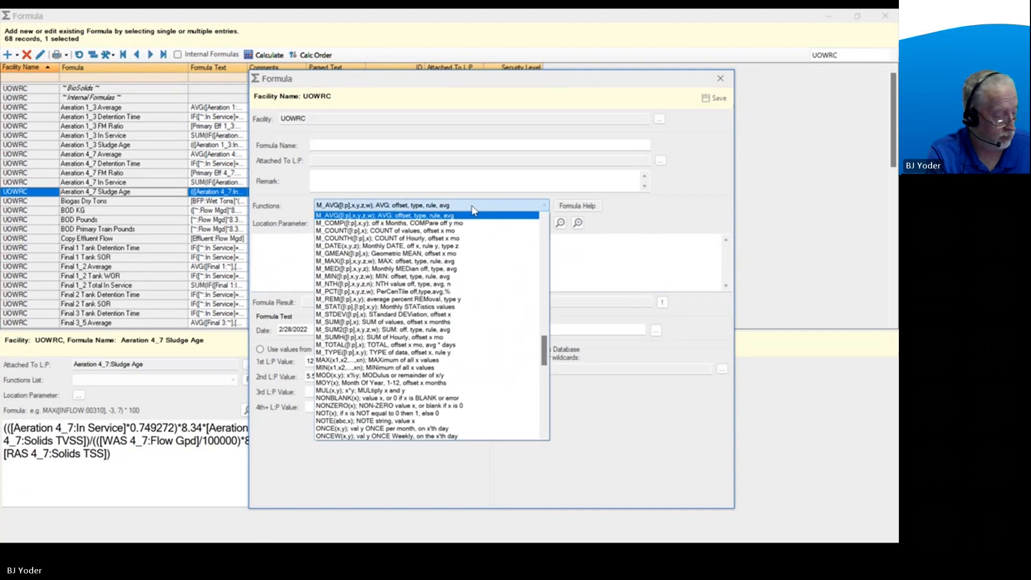
key("d")
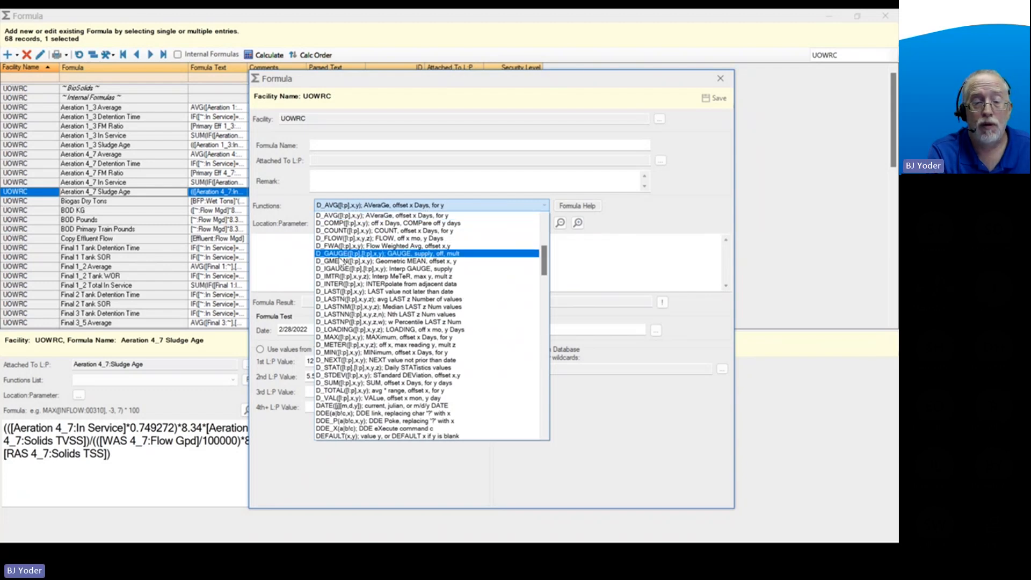
left_click(339, 347)
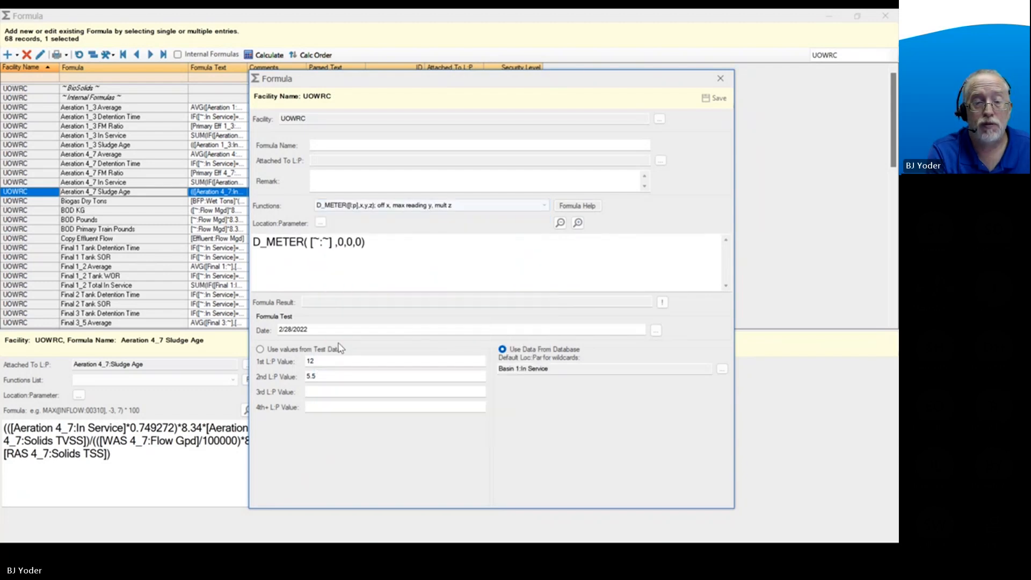
left_click(396, 243)
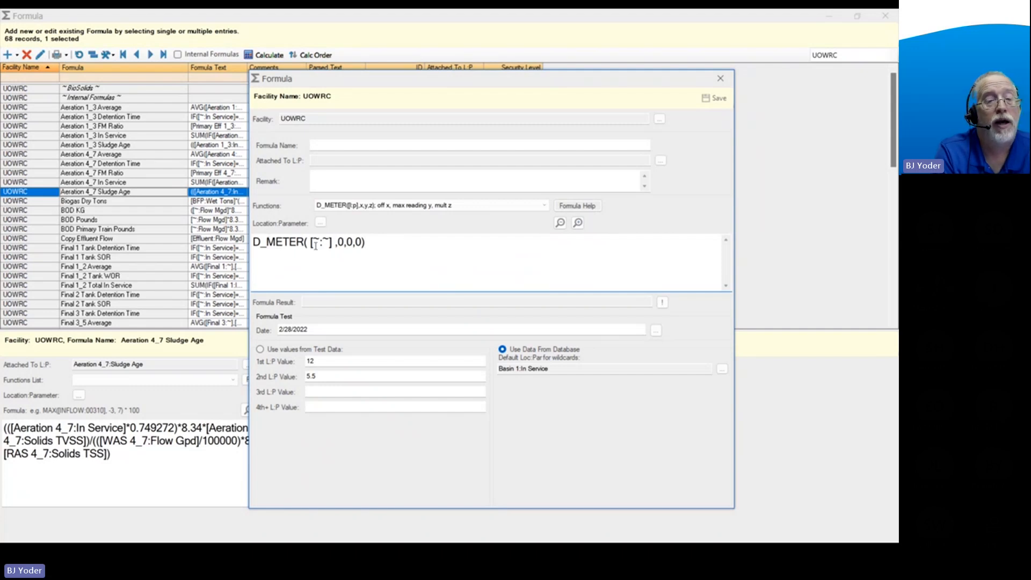
Set the D_METER arguments to offset 1, maximum reading 9999999 and multiplier .001.
left_click_drag(310, 243, 331, 243)
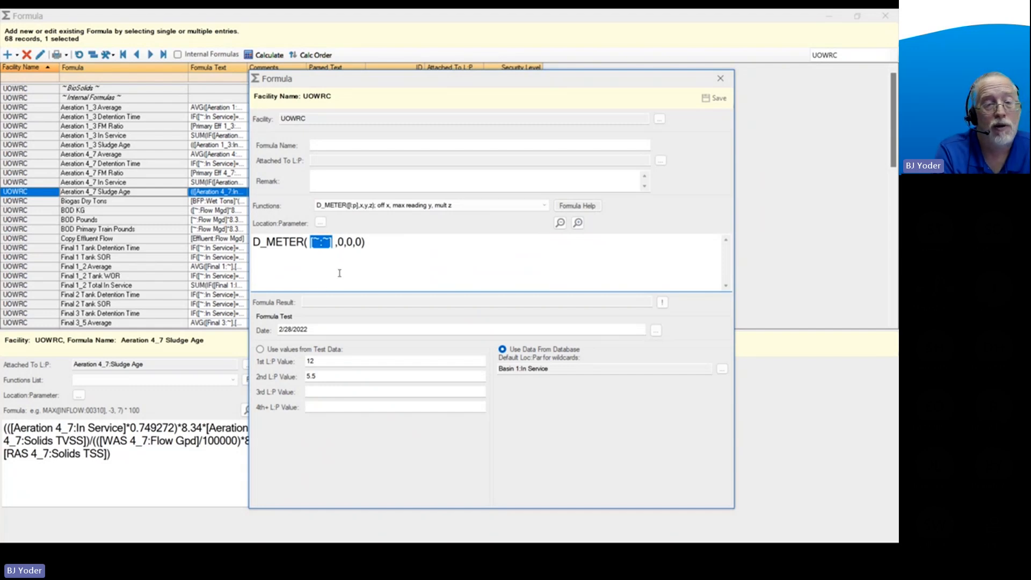
double_click(340, 242)
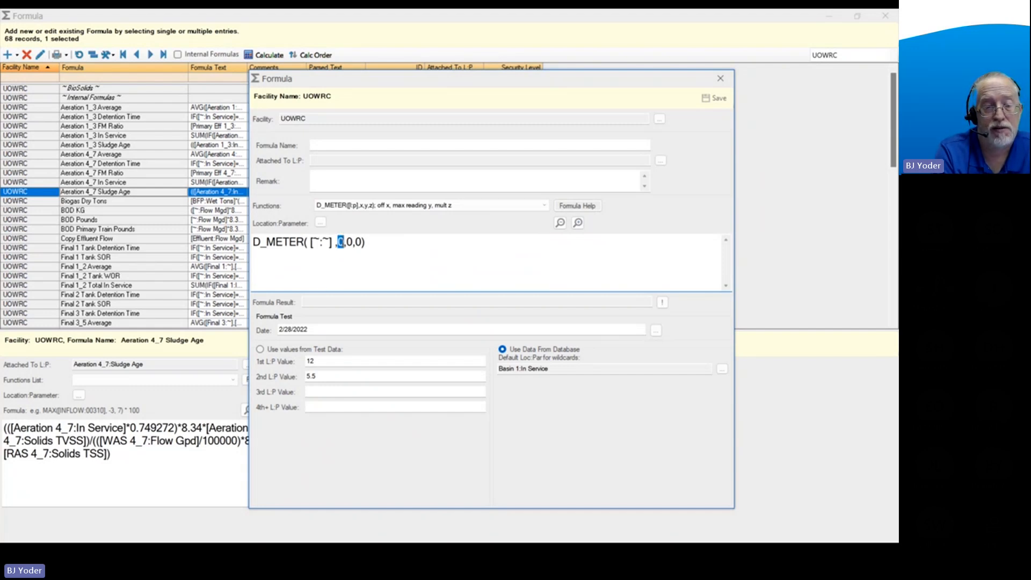
double_click(350, 242)
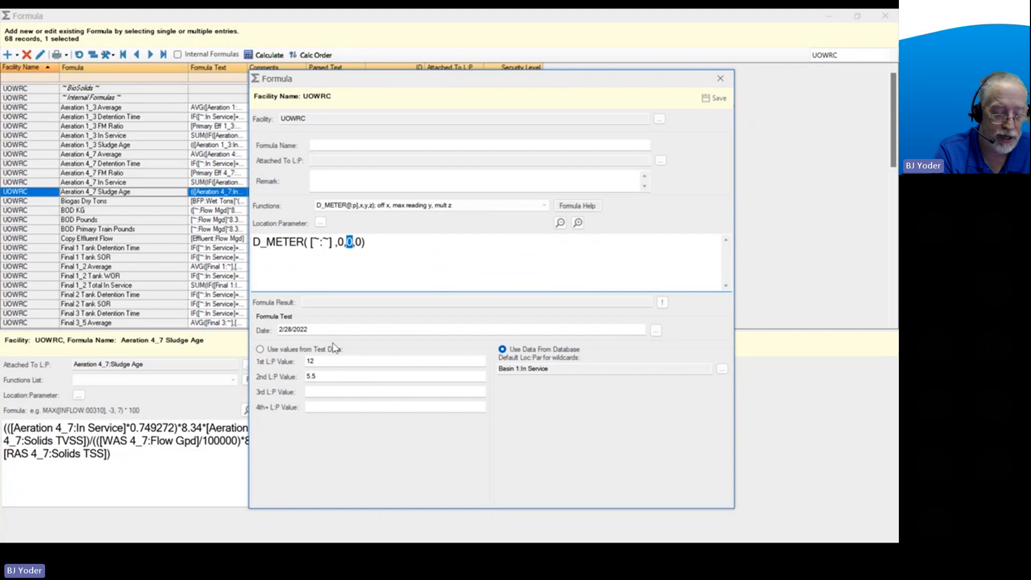
type("9999999")
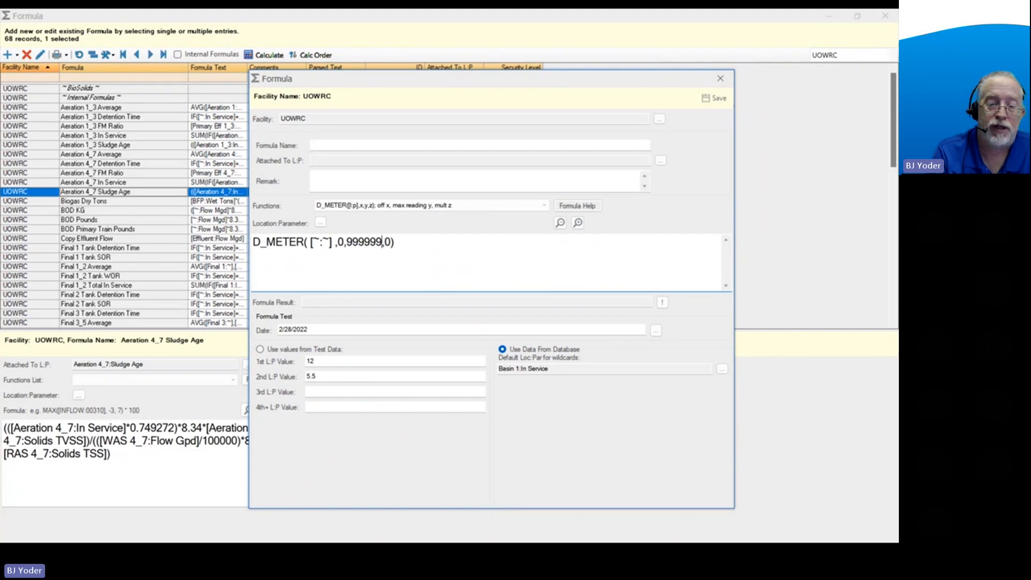
double_click(340, 243)
type("1")
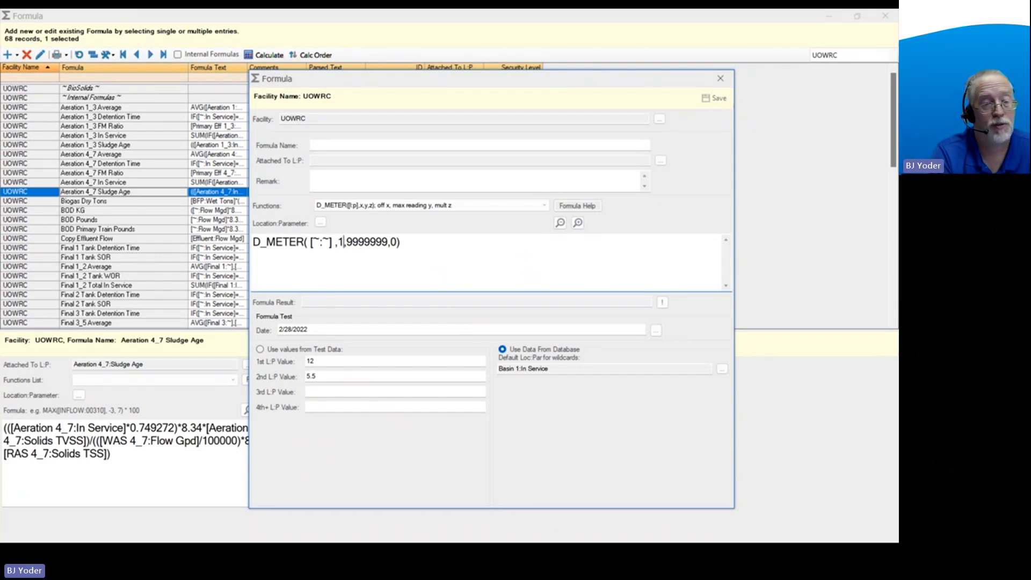
double_click(393, 242)
type(".00")
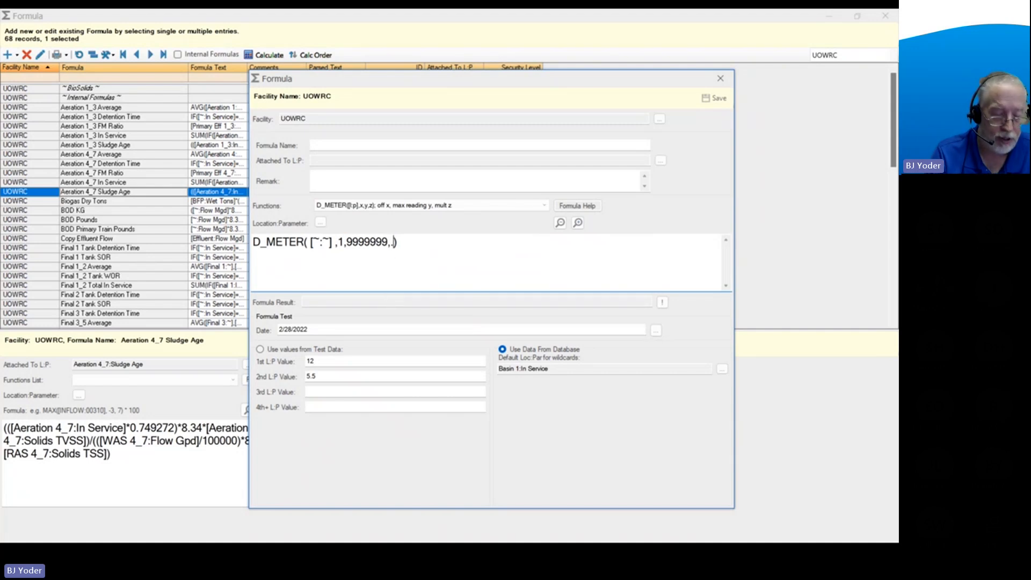
type("1")
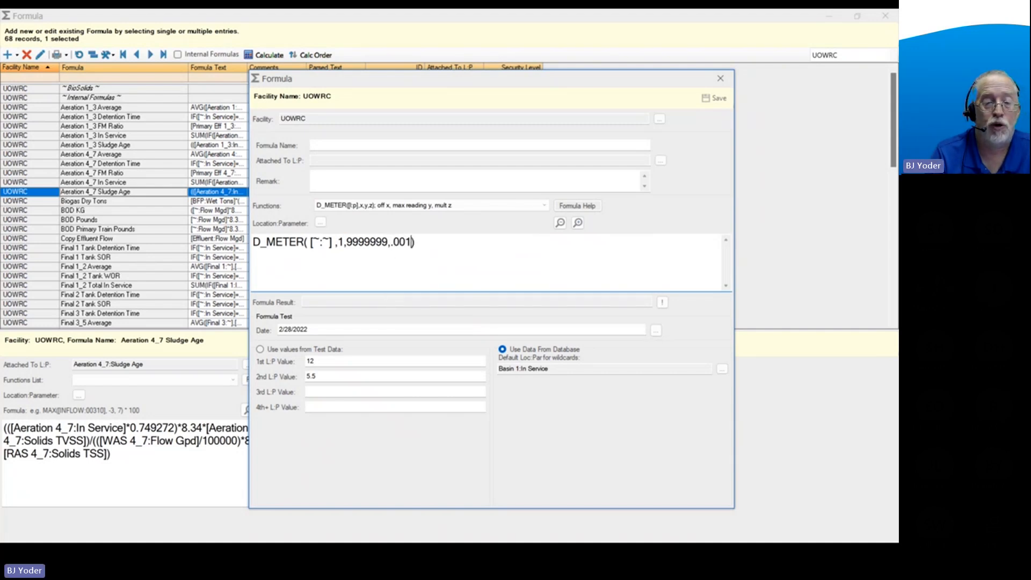
left_click(425, 243)
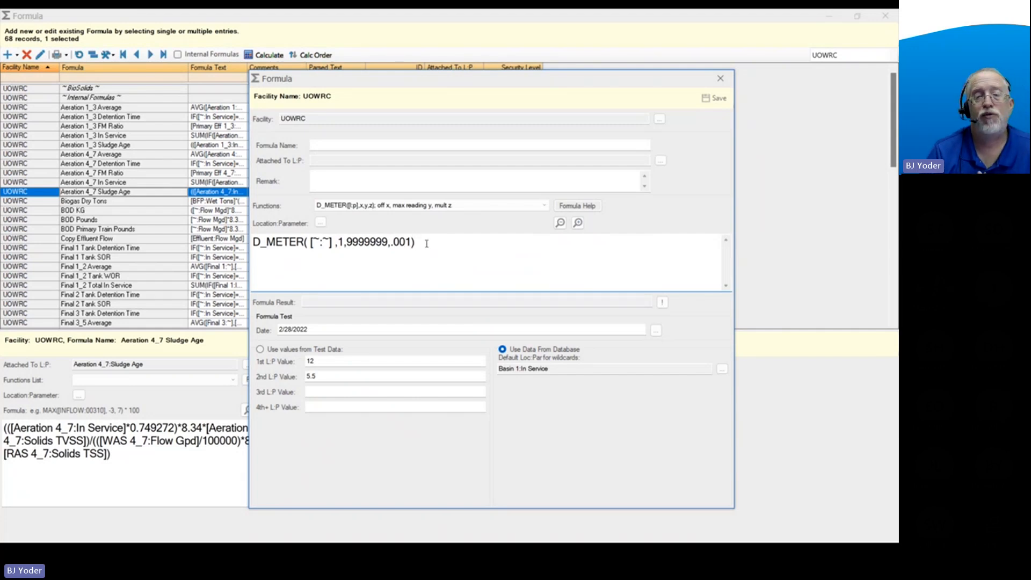
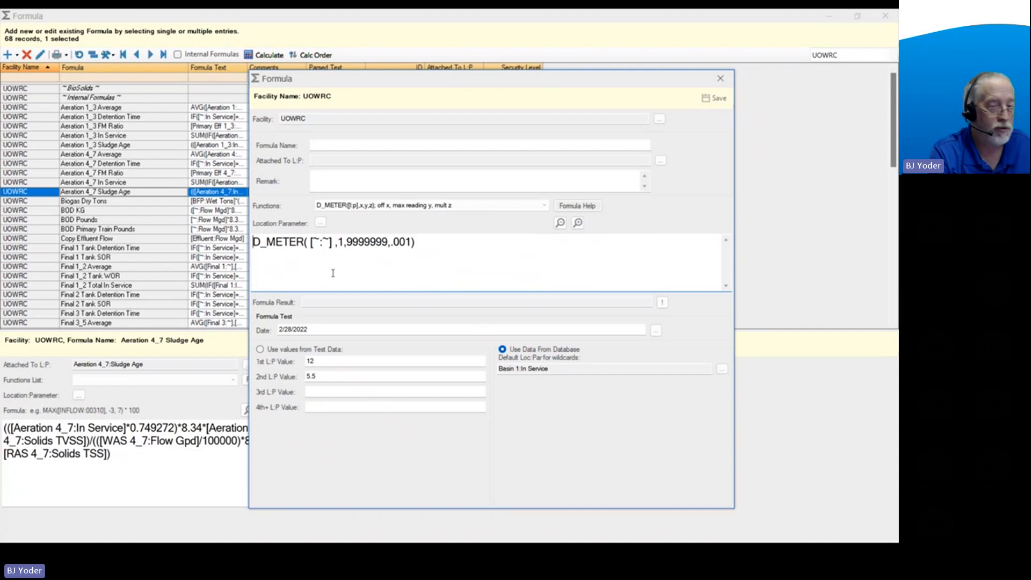
left_click(331, 247)
left_click_drag(335, 247, 313, 246)
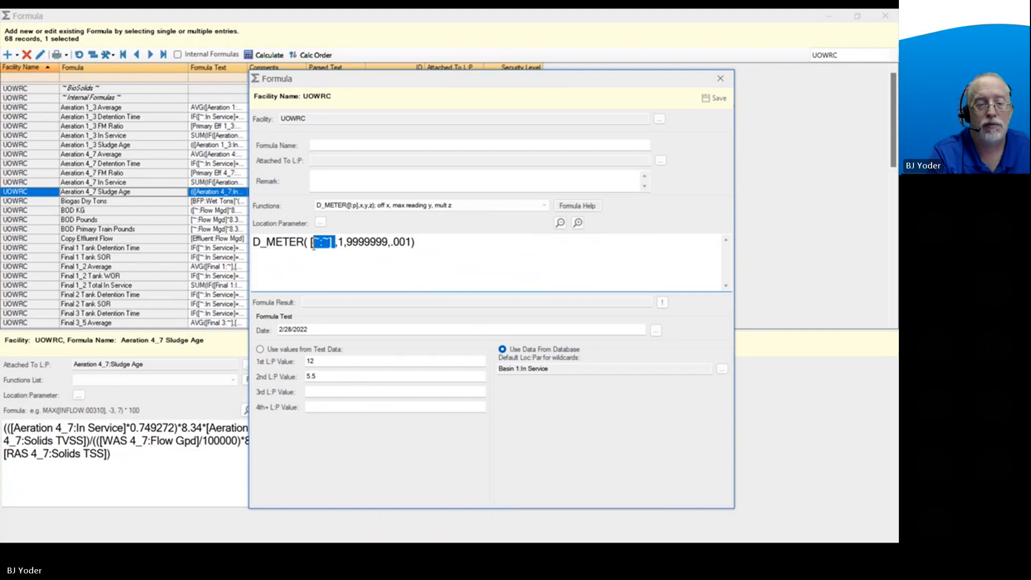
left_click(341, 257)
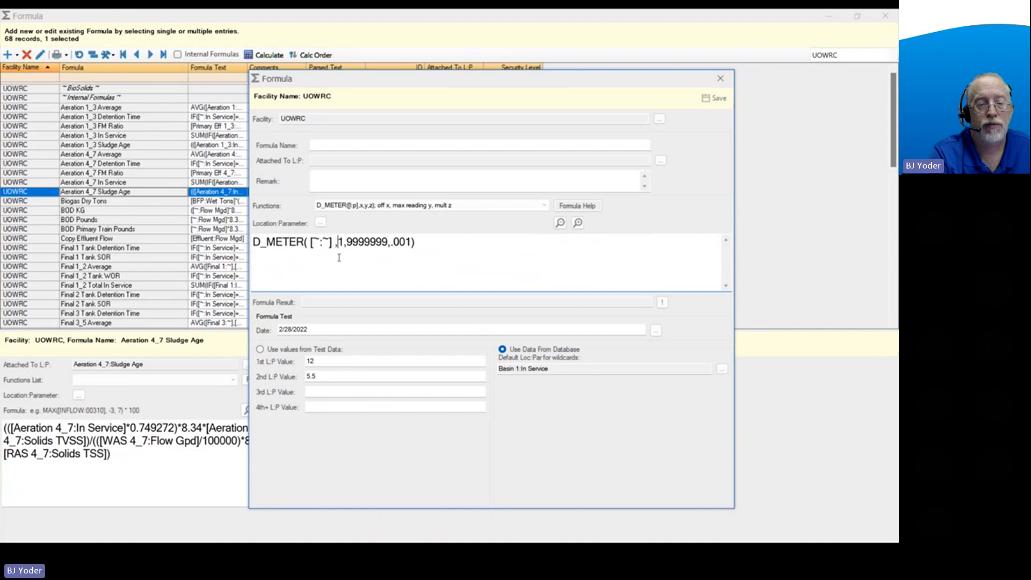
Insert IF(ISDATA( in front of the D_METER function to begin a conditional formula.
left_click(253, 243)
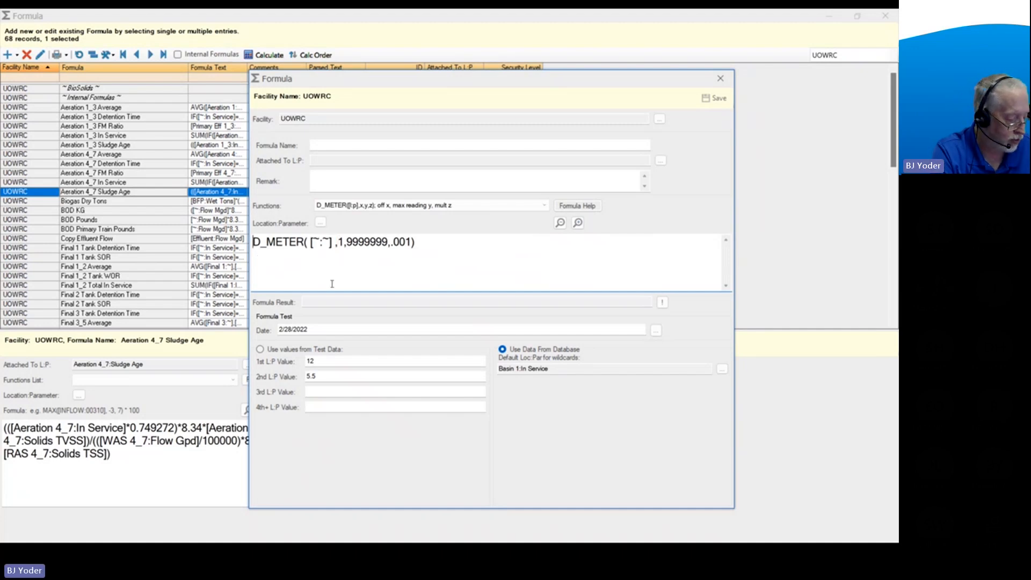
type("IF(")
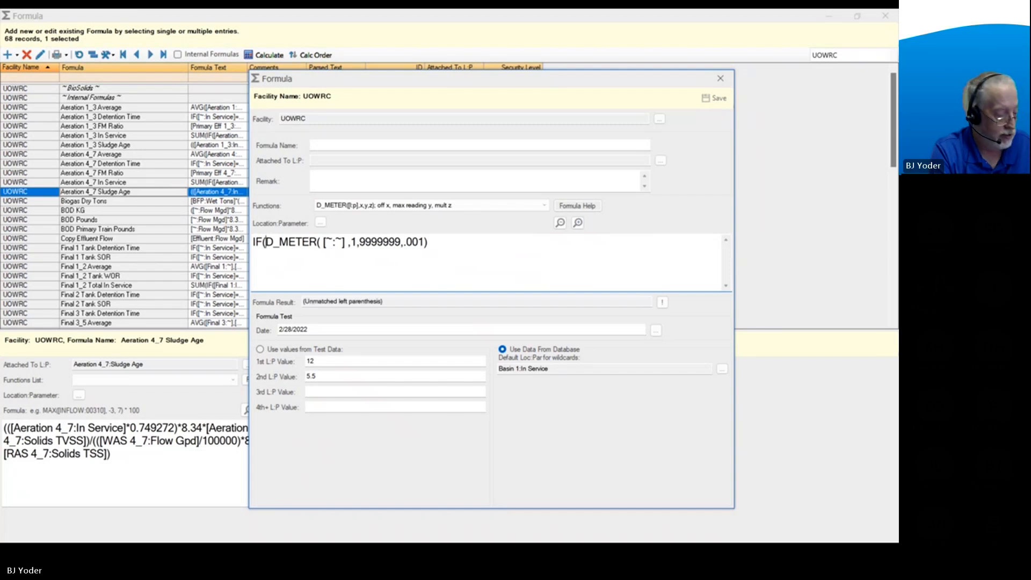
type("ISDA")
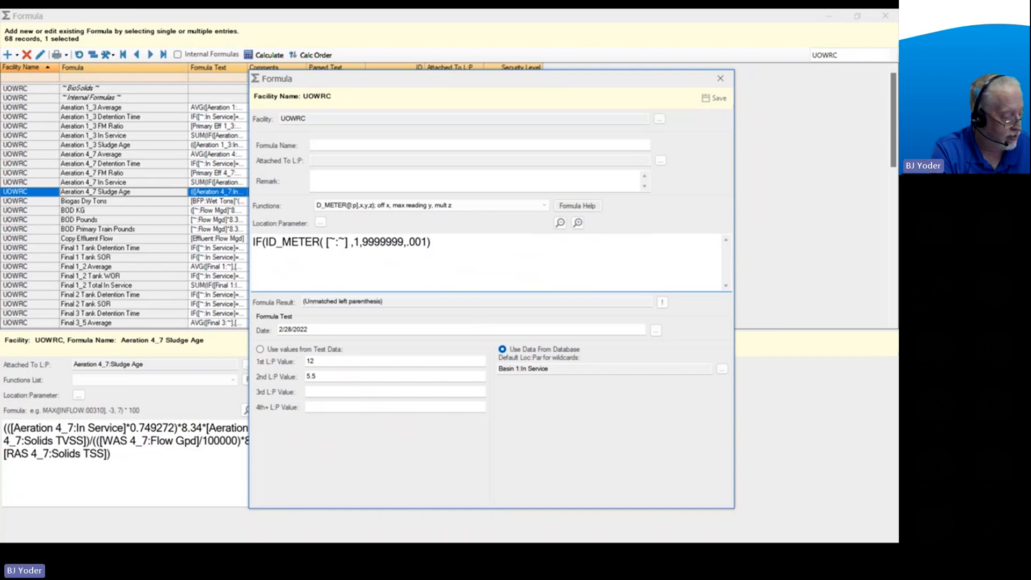
type("T(")
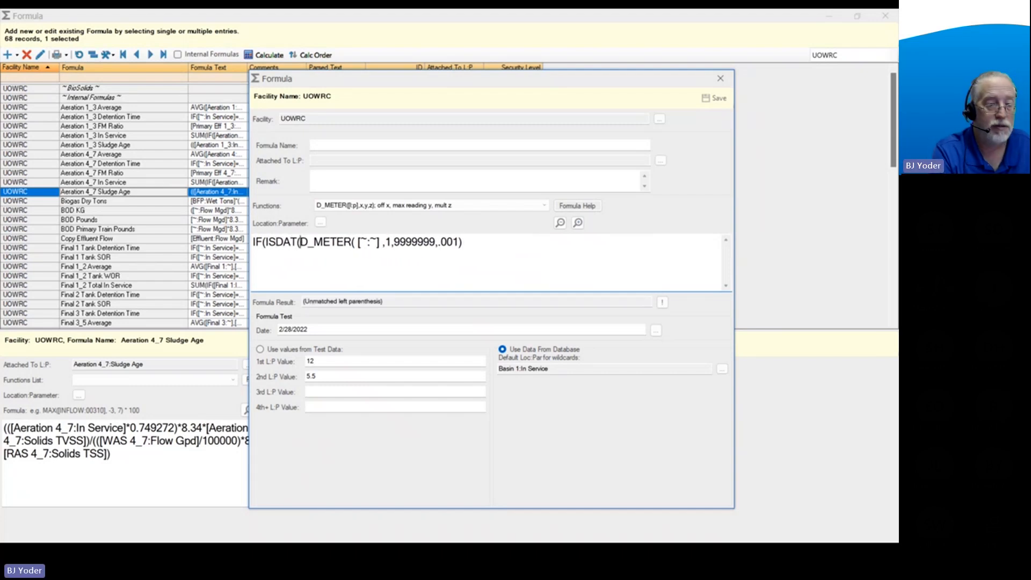
key("BackSpace")
type("A")
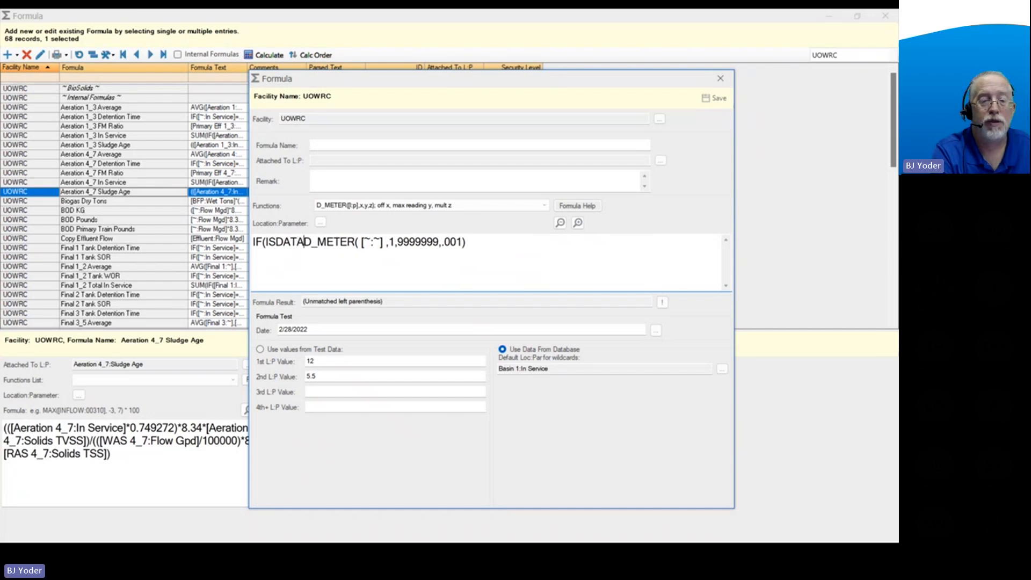
type("(")
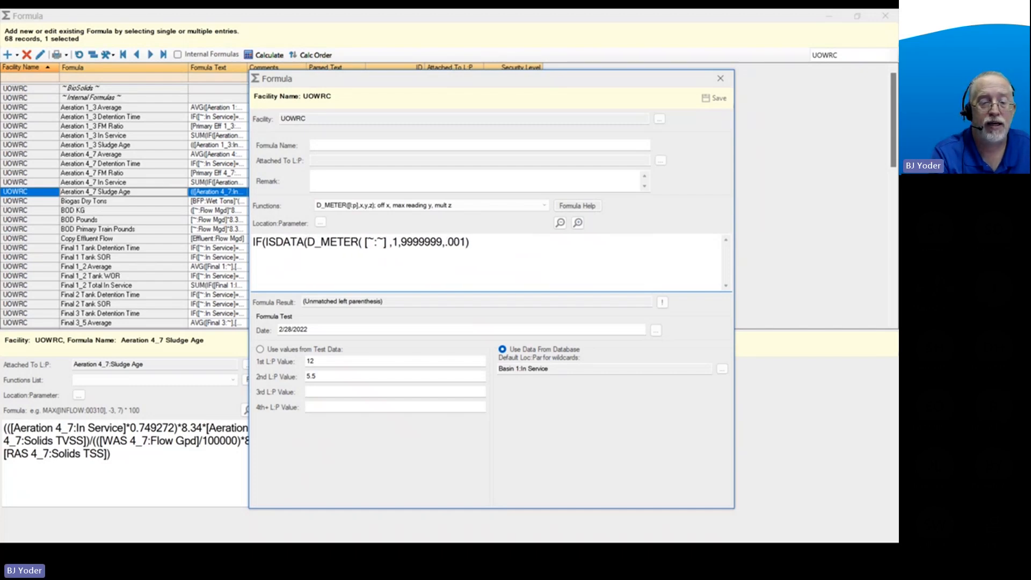
Find the flow parameters, insert [Effluent:Flow Mgd] as the ISDATA argument, and close its parenthesis.
left_click(320, 222)
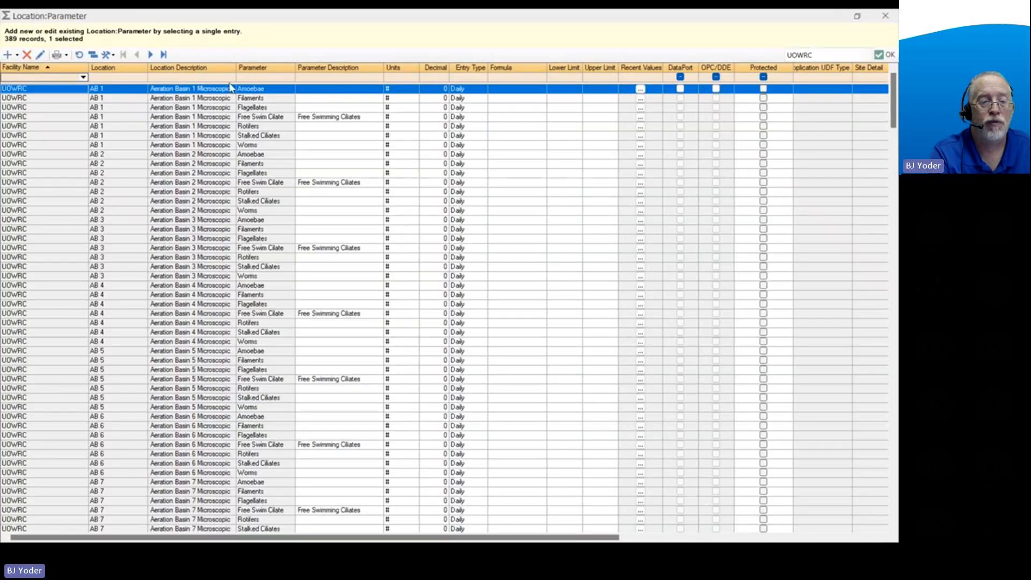
left_click(253, 76)
type("flow")
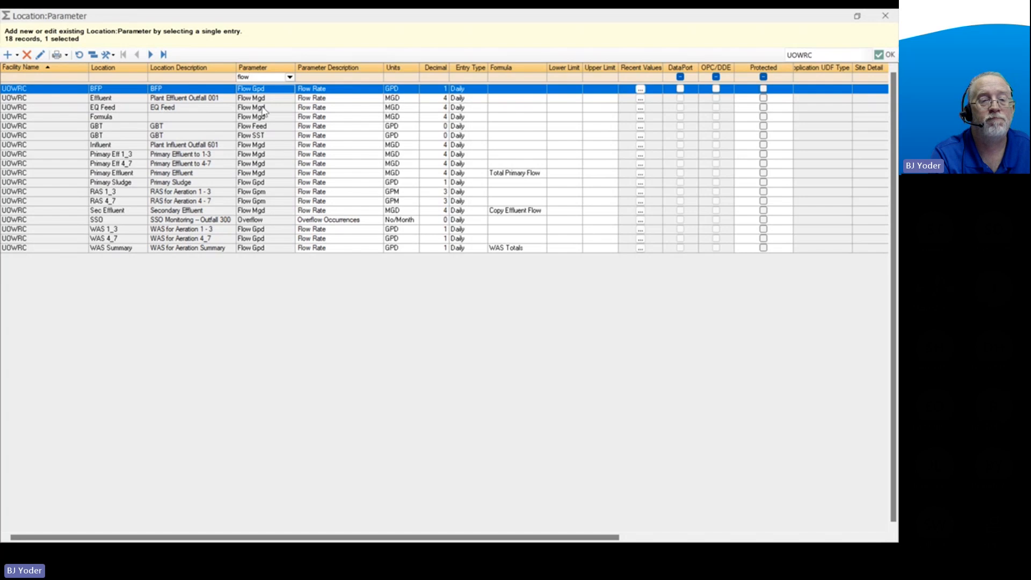
left_click(266, 99)
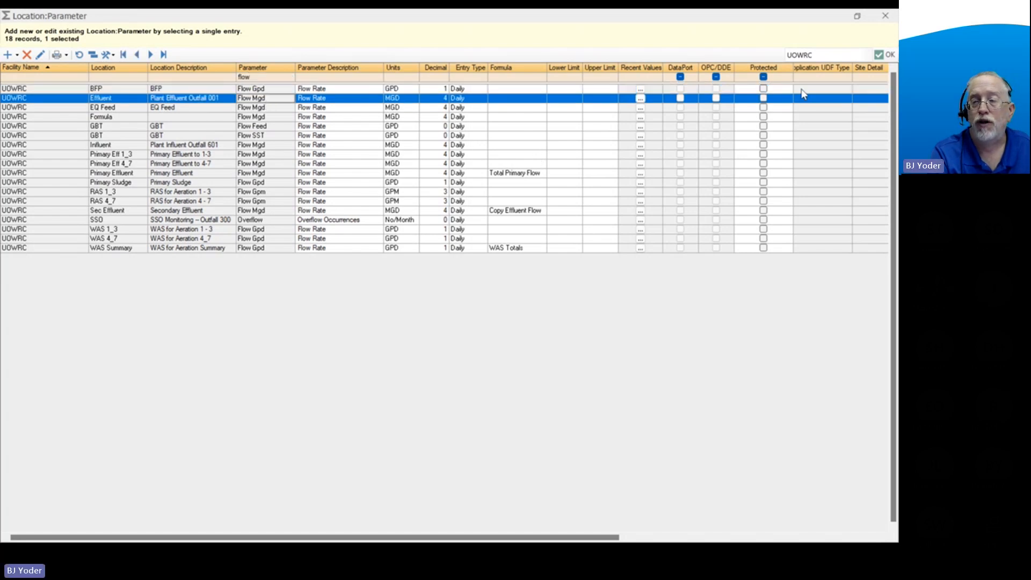
left_click(880, 55)
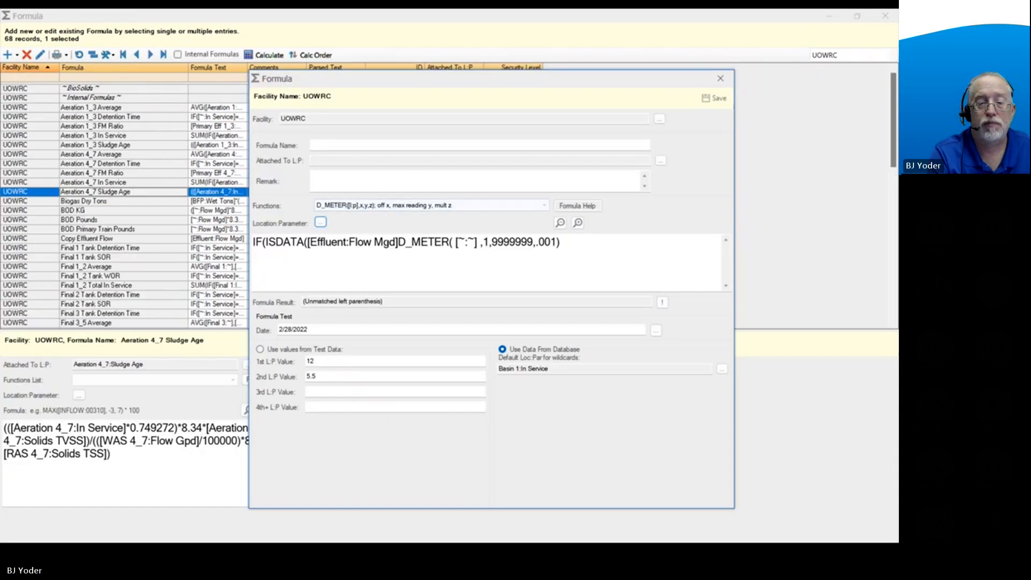
left_click(398, 245)
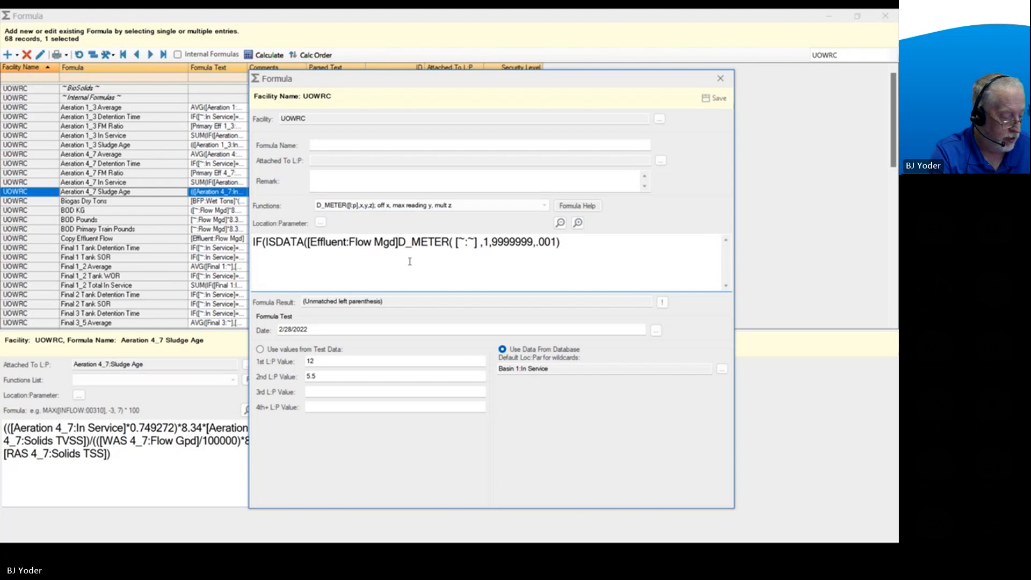
type(")")
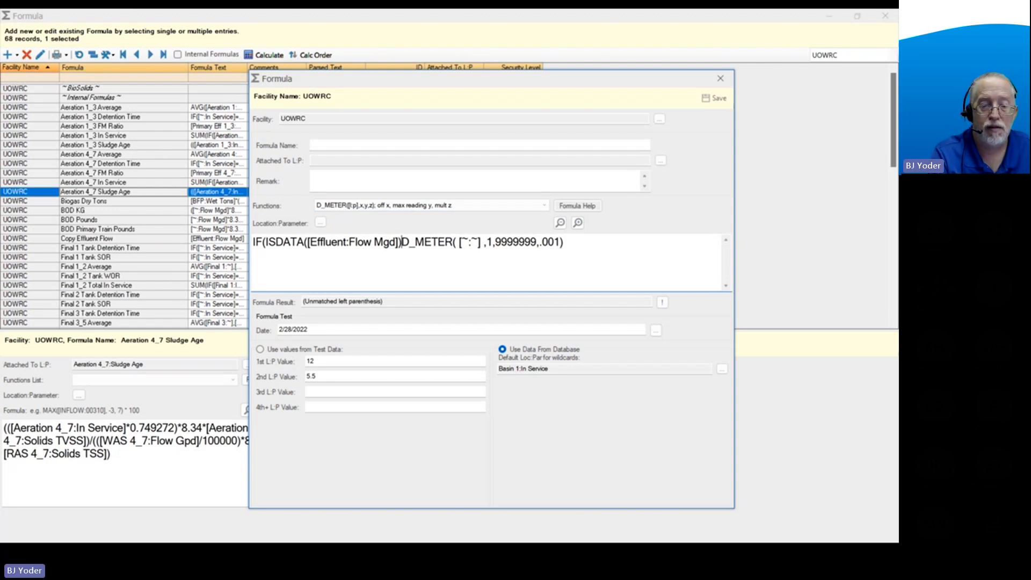
Change the ISDATA test to ISBLANK and separate it from the D_METER function with a comma.
left_click_drag(276, 241, 305, 242)
type("BLANK")
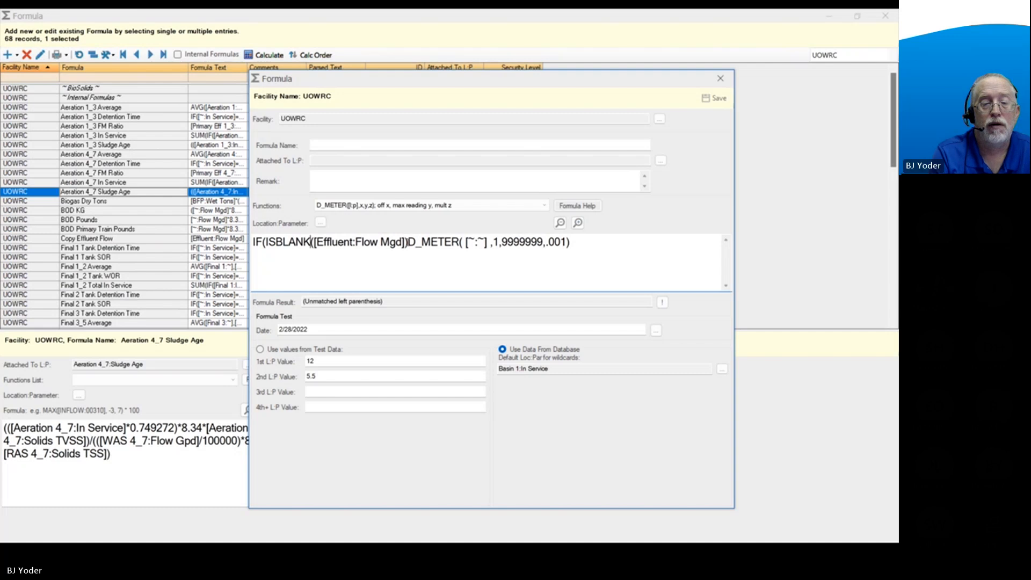
left_click(407, 242)
type(",")
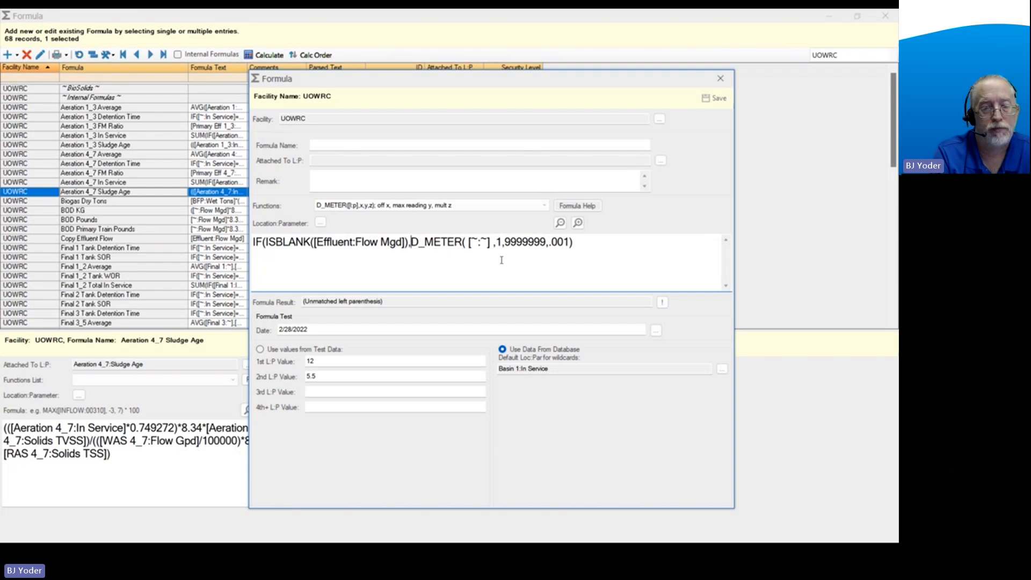
Add a copy of [Effluent:Flow Mgd] as the IF formula's false result and close the formula.
left_click(586, 244)
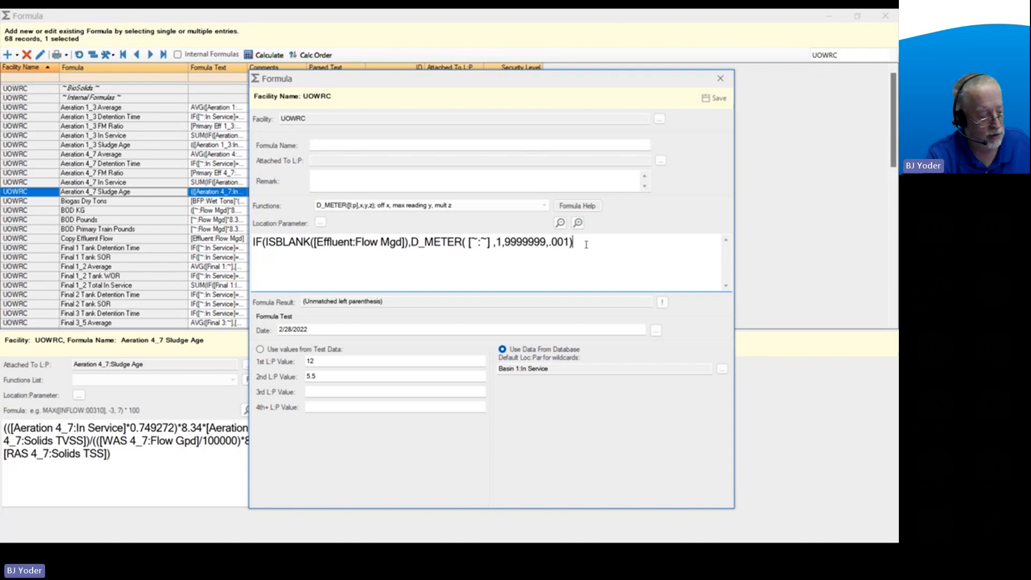
type(",")
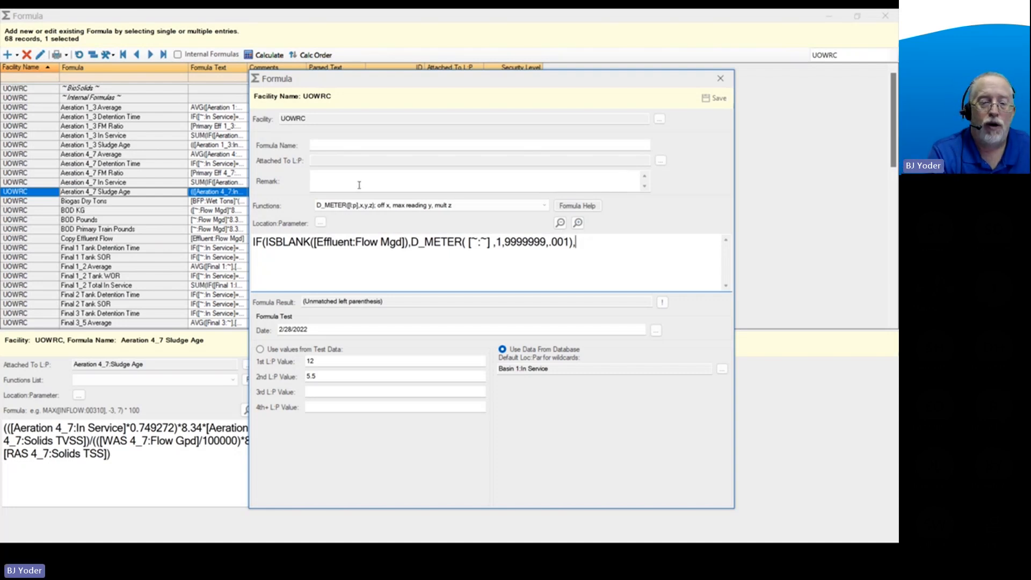
left_click_drag(314, 242, 404, 253)
key("ctrl+c")
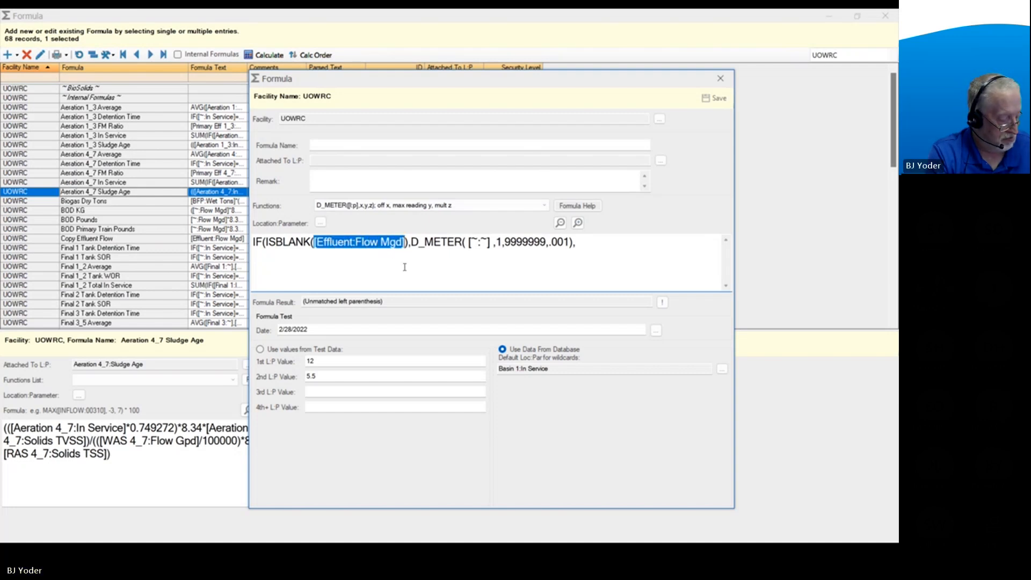
left_click(595, 245)
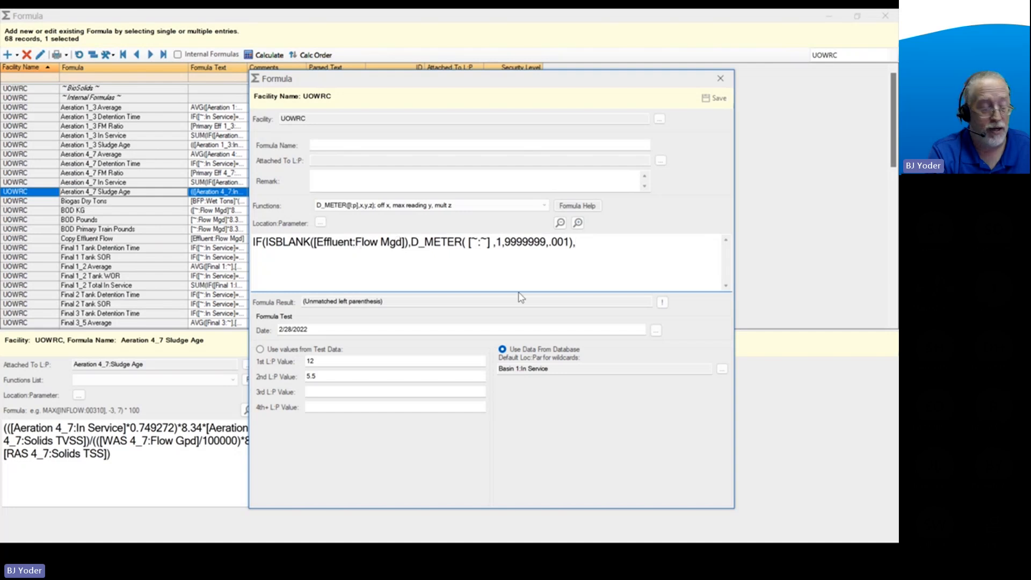
key("ctrl+v")
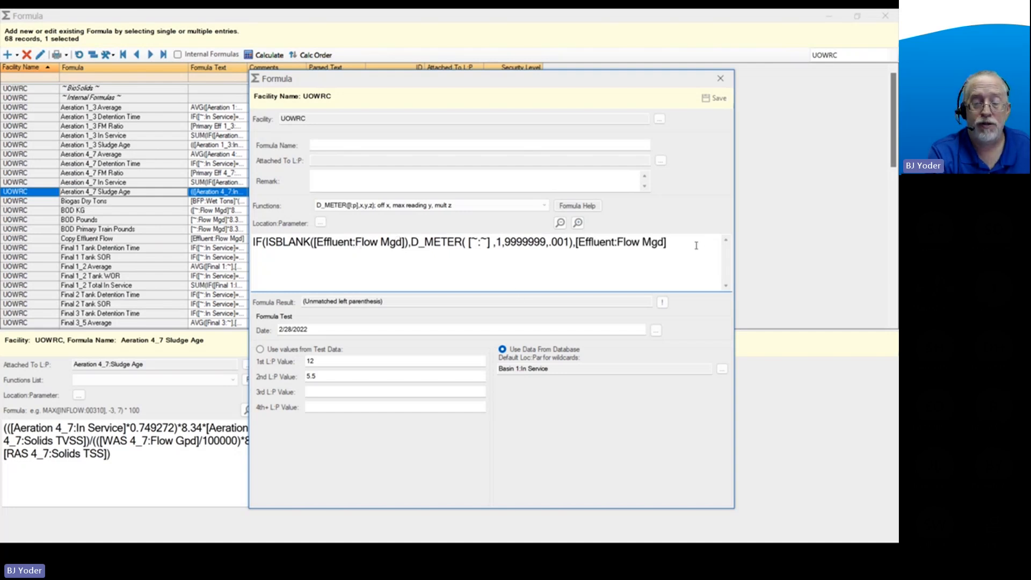
type(")")
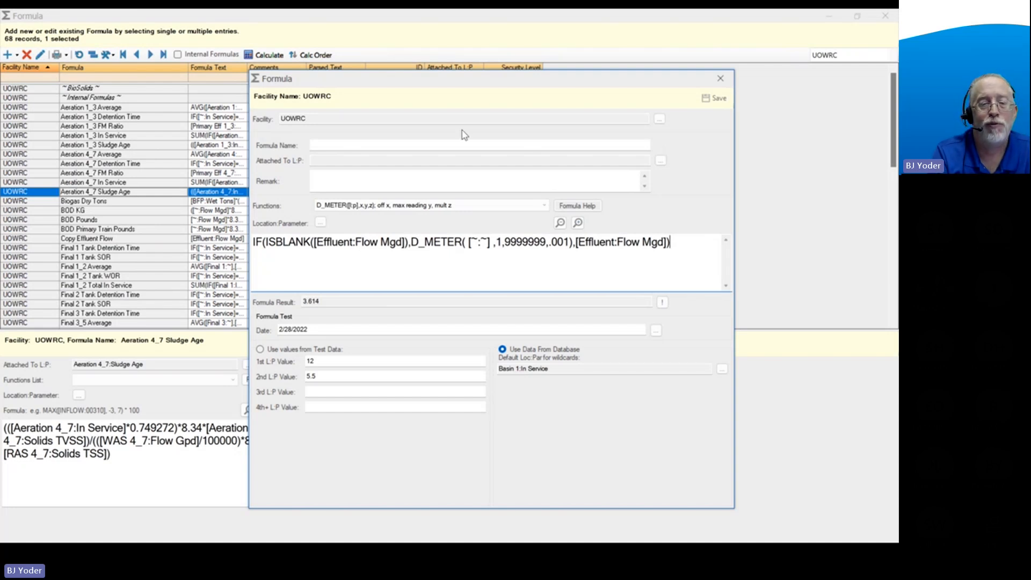
left_click_drag(411, 241, 574, 238)
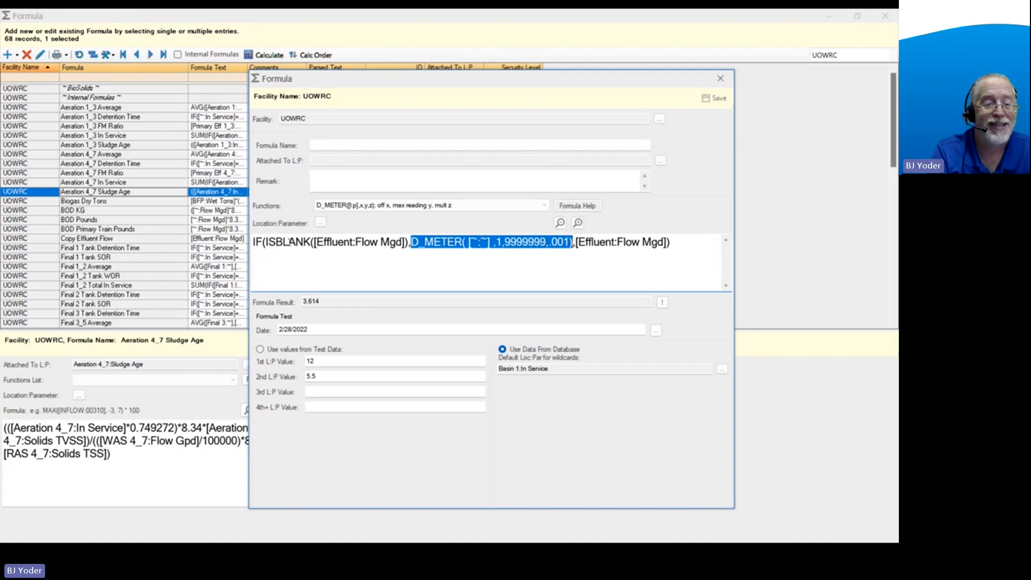
left_click_drag(267, 243, 410, 246)
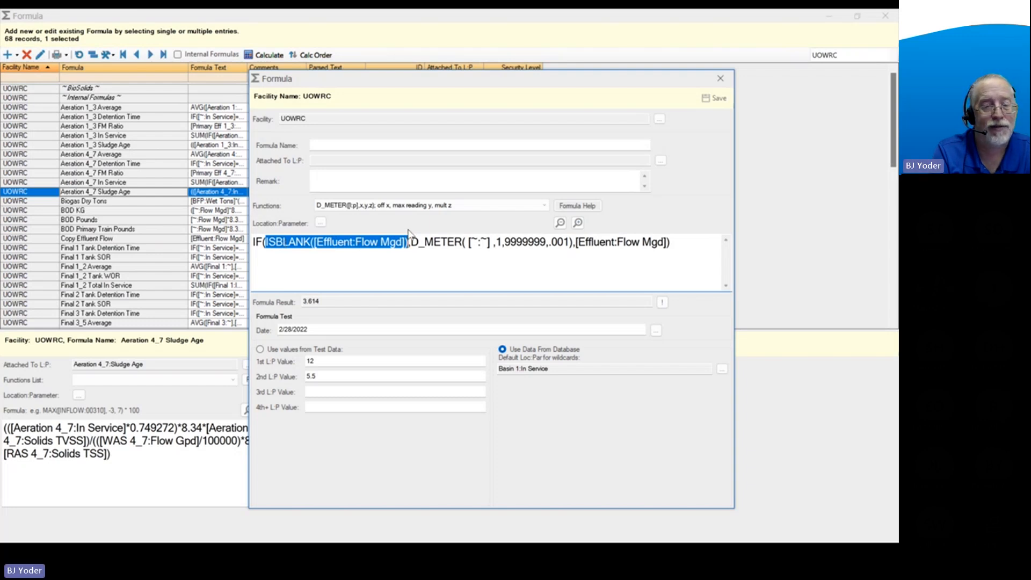
left_click(364, 264)
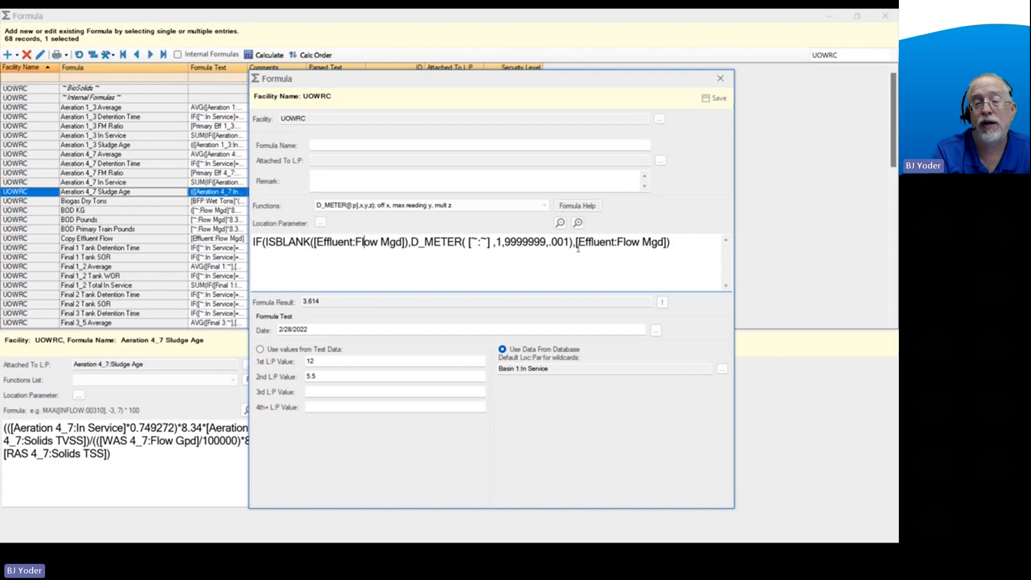
left_click_drag(577, 243, 639, 246)
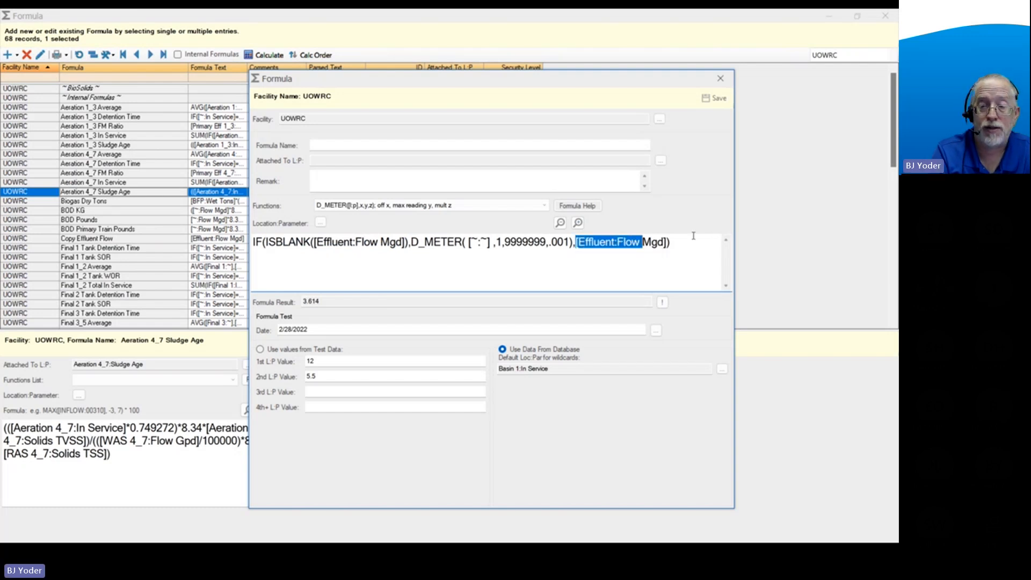
left_click(669, 242)
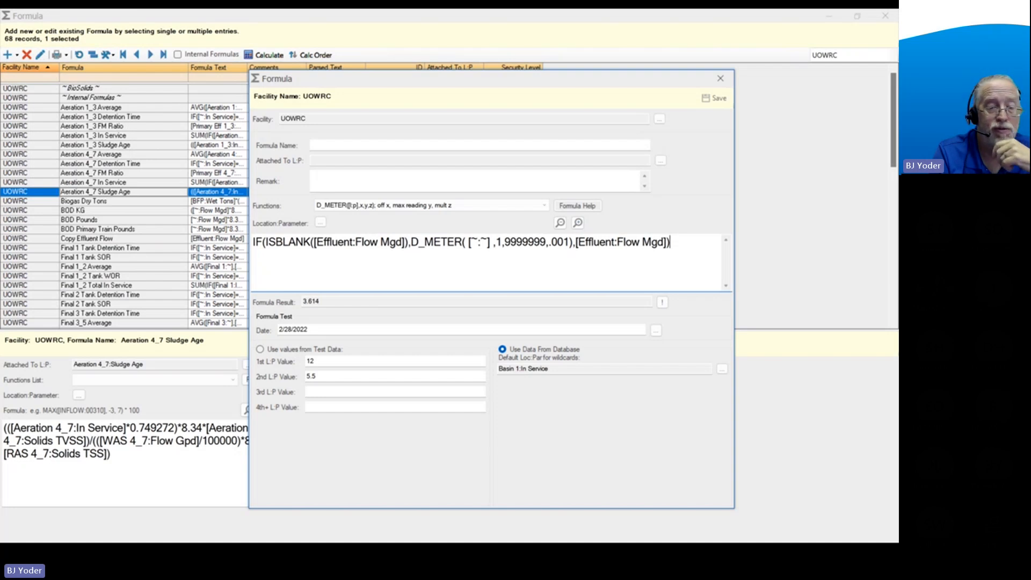
Clear the whole ISBLANK and D_METER formula from the formula text.
left_click_drag(683, 242, 247, 241)
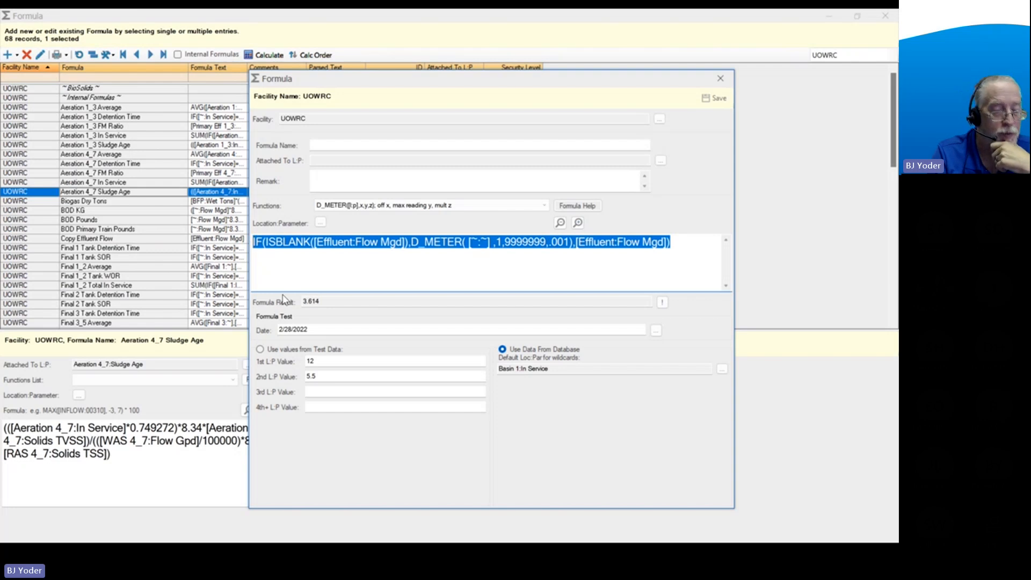
key("Delete")
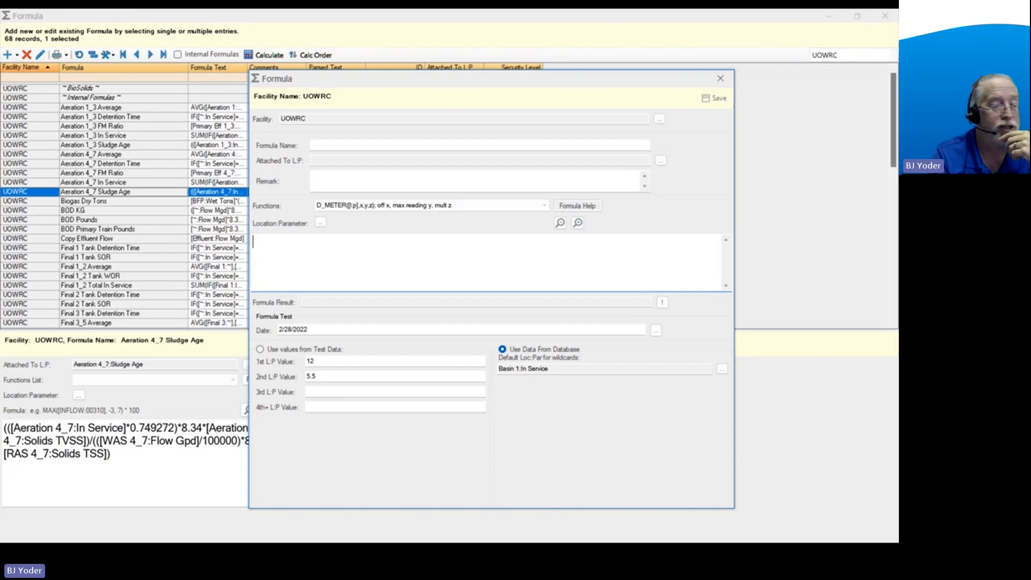
Look up M_PCT among the Monthly Data Functions in the formula help and examine its syntax and optional m parameter.
left_click(573, 206)
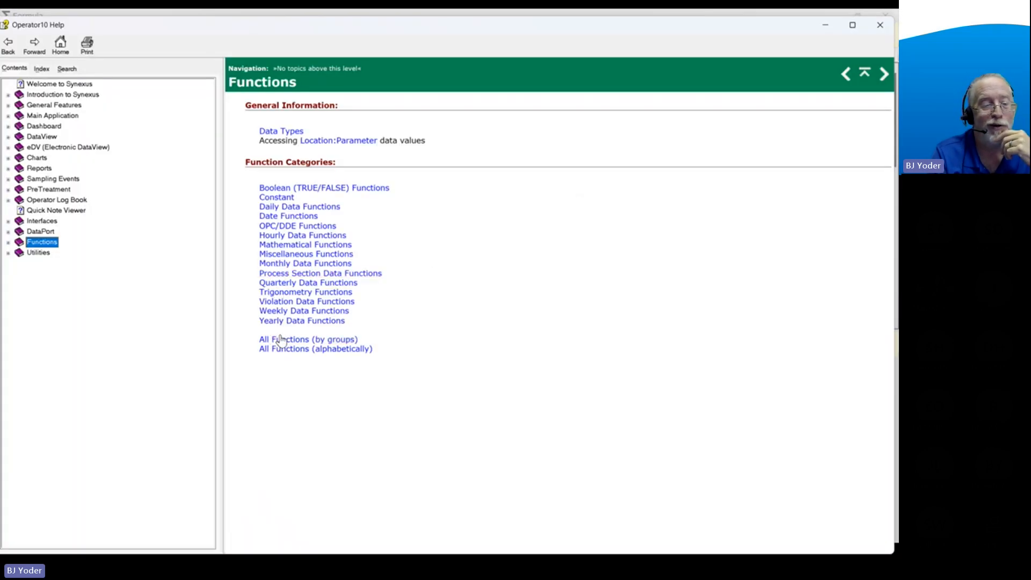
left_click(295, 263)
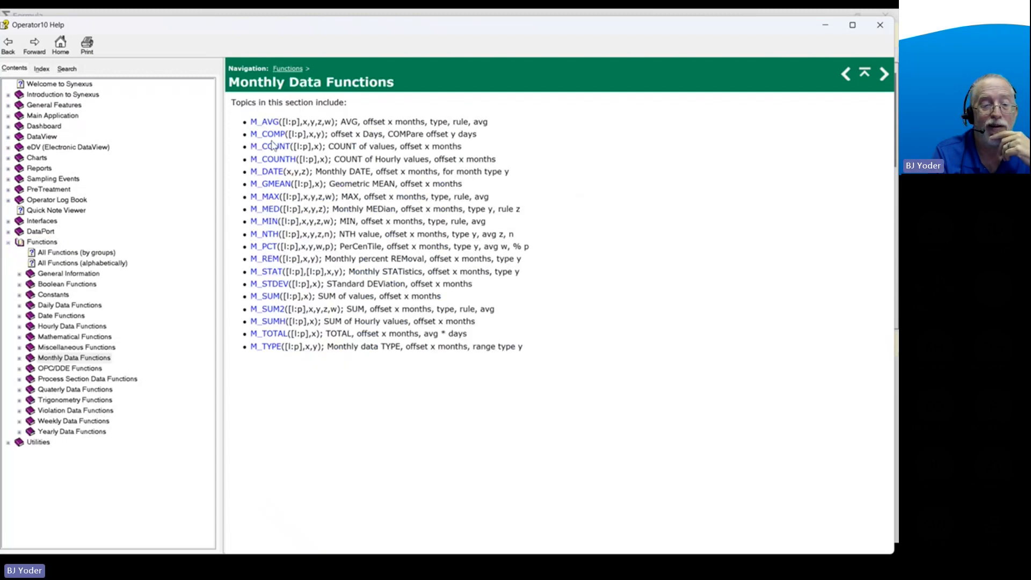
left_click(269, 248)
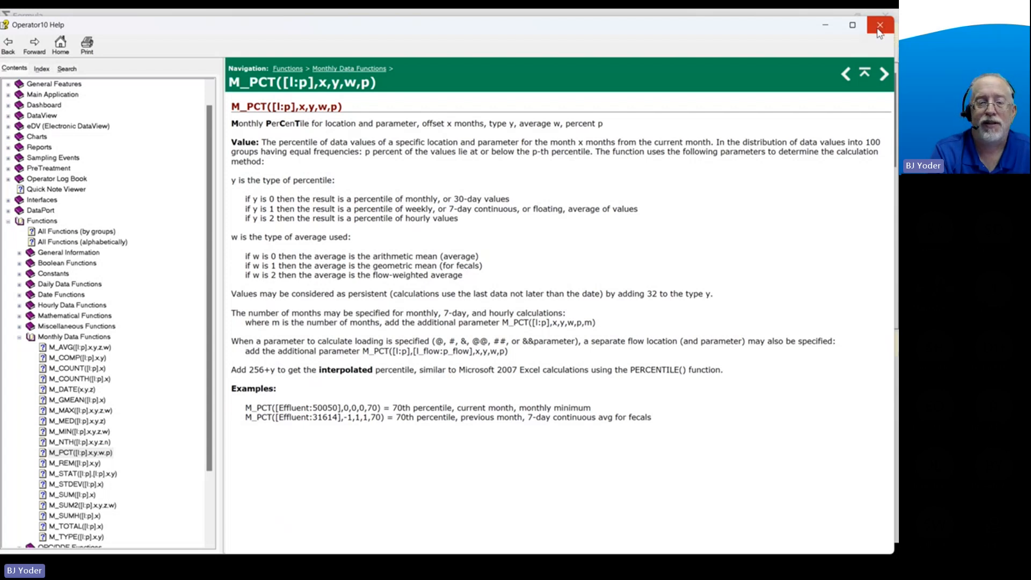
left_click_drag(346, 109, 231, 110)
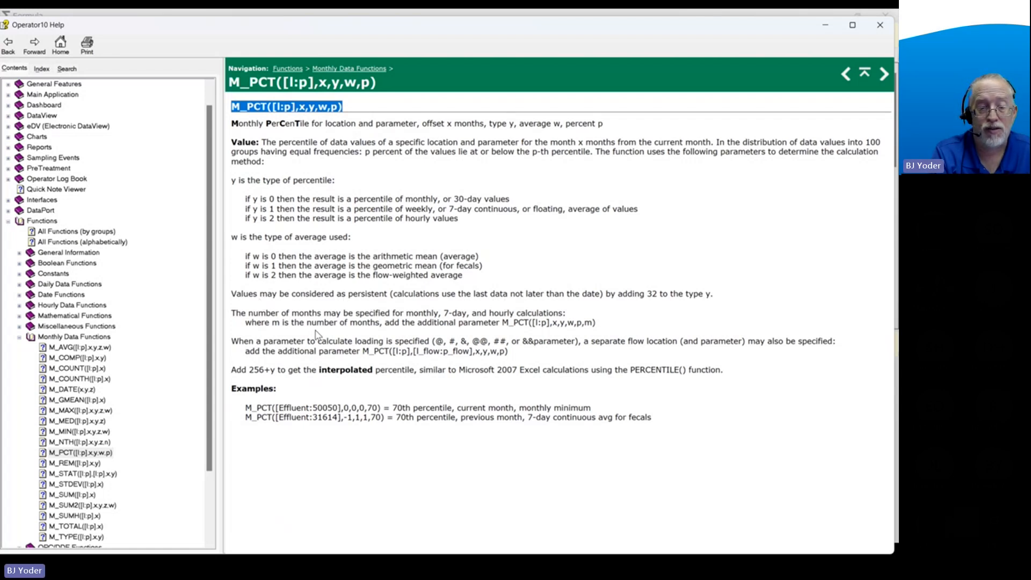
double_click(585, 322)
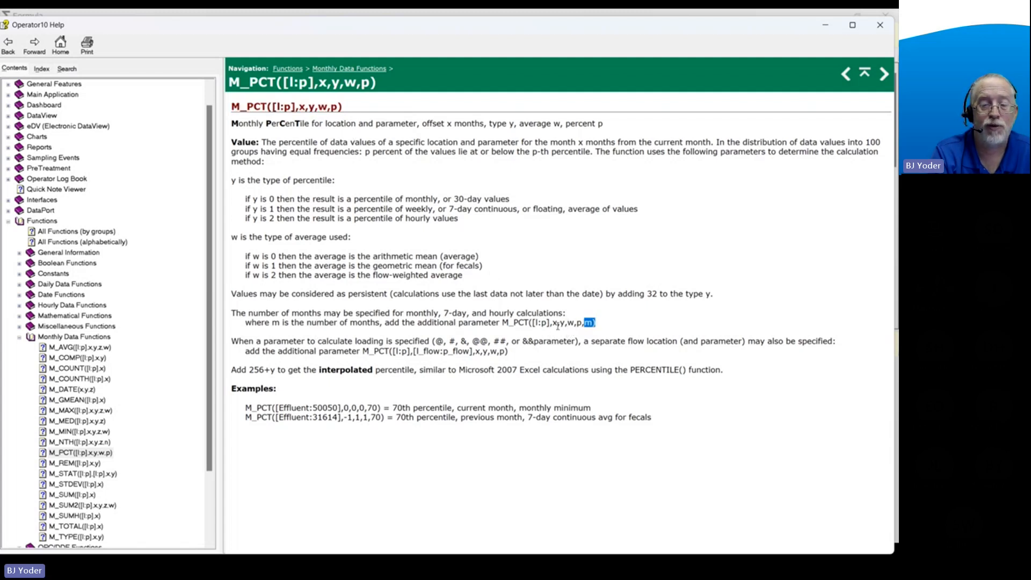
left_click(589, 328)
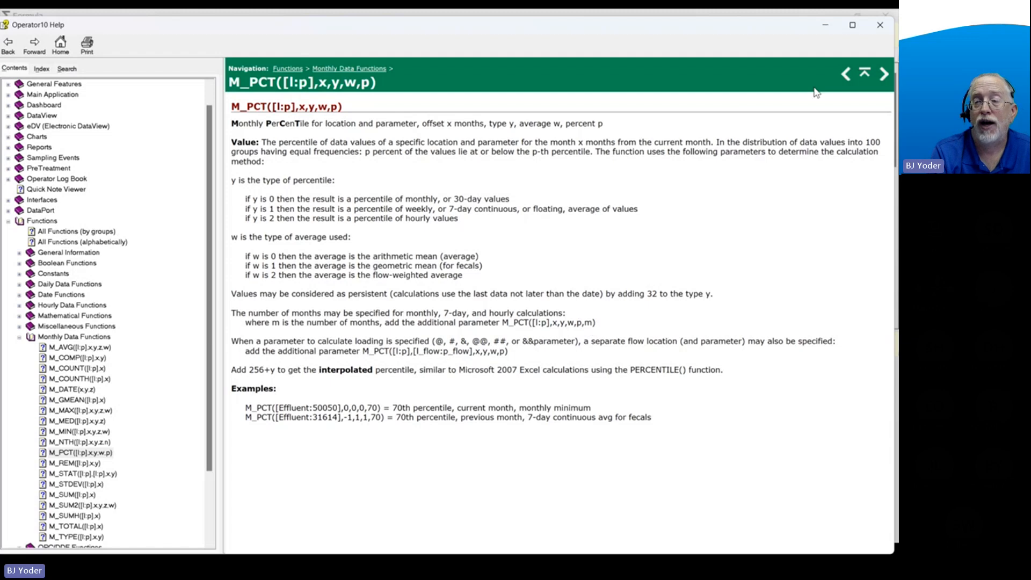
Close the formula help and start an M_PCT function in the formula text with the placeholder [L:P].
left_click(879, 24)
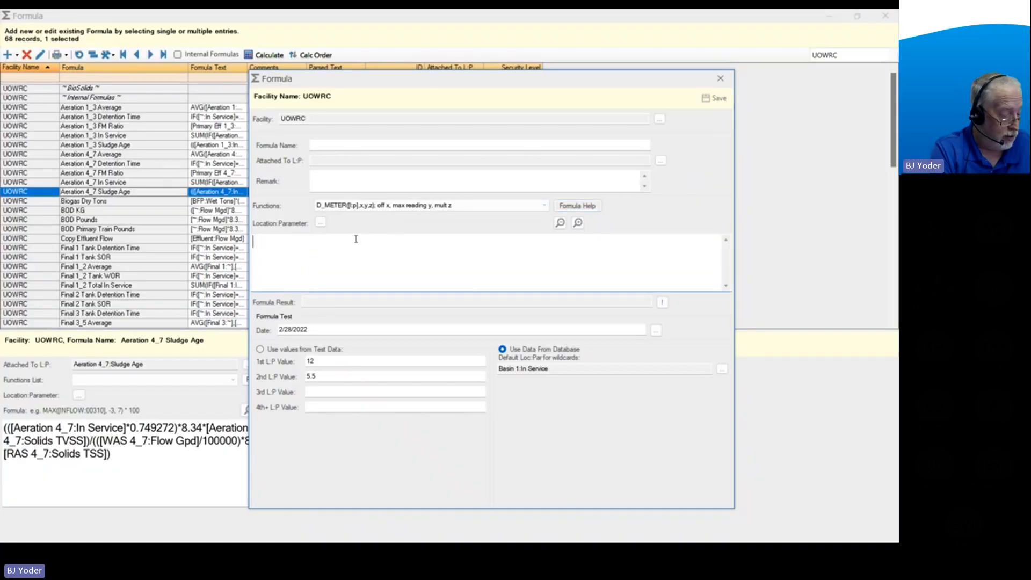
type("M_PCT")
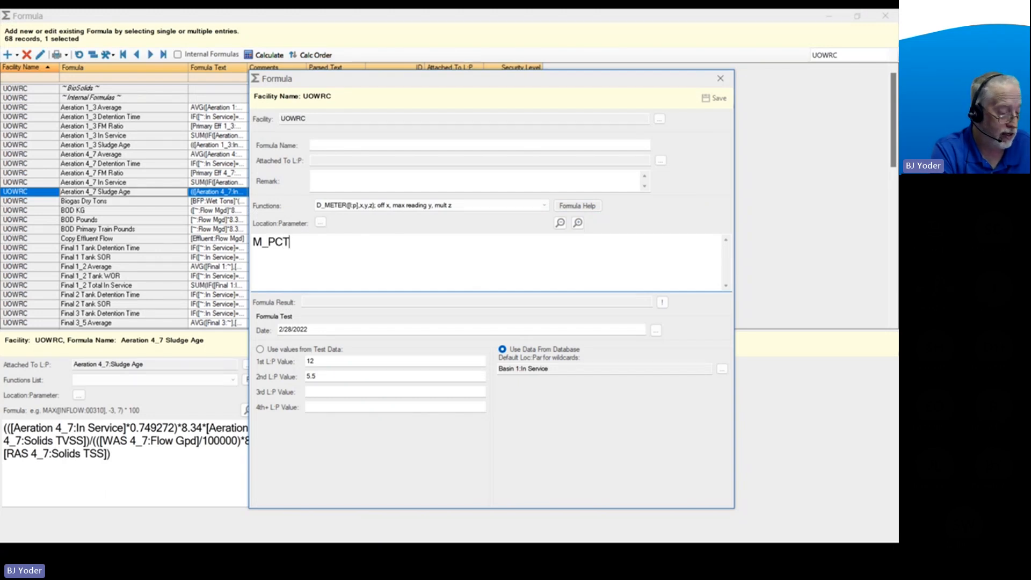
type("(")
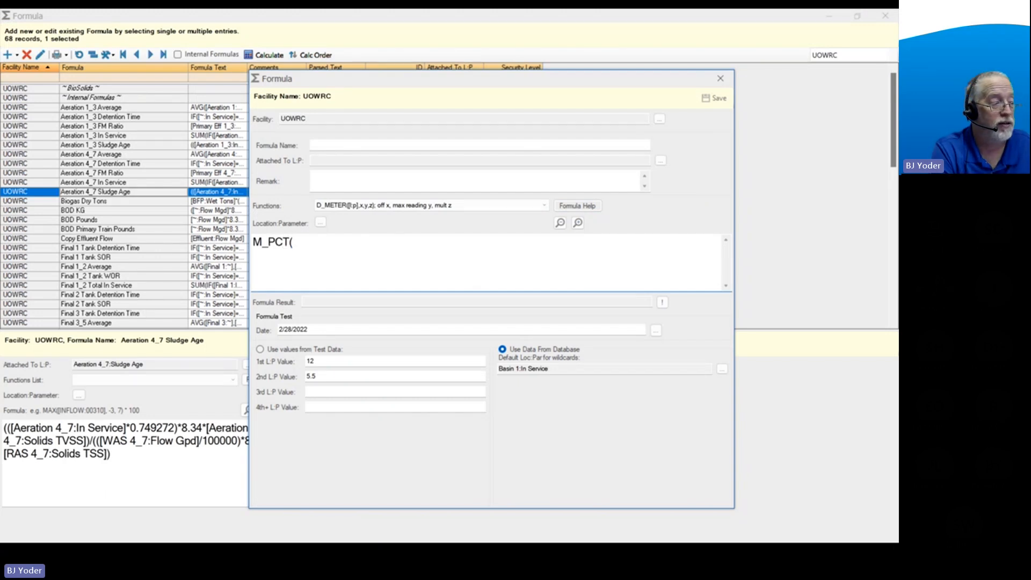
type("[")
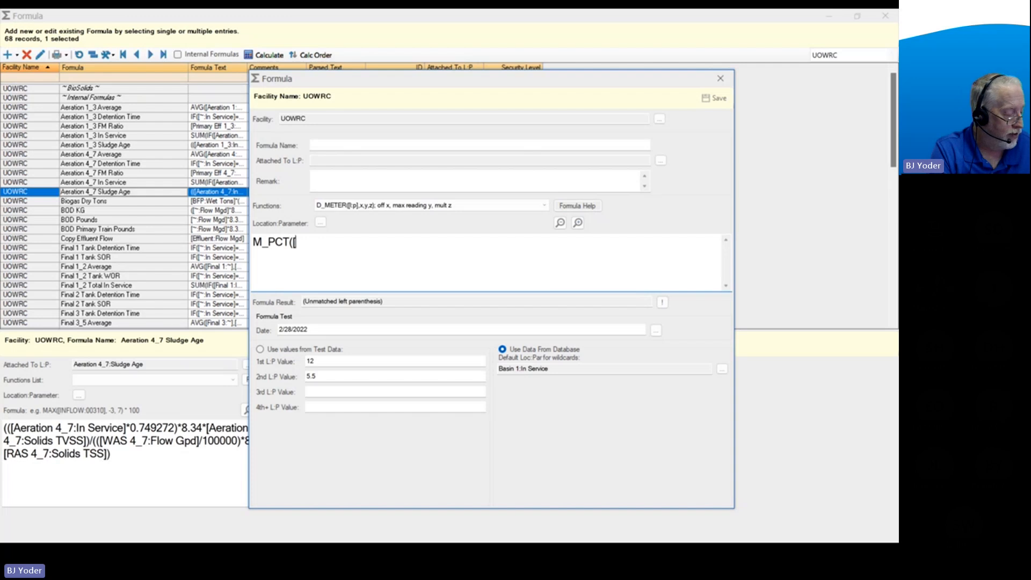
type("L:P")
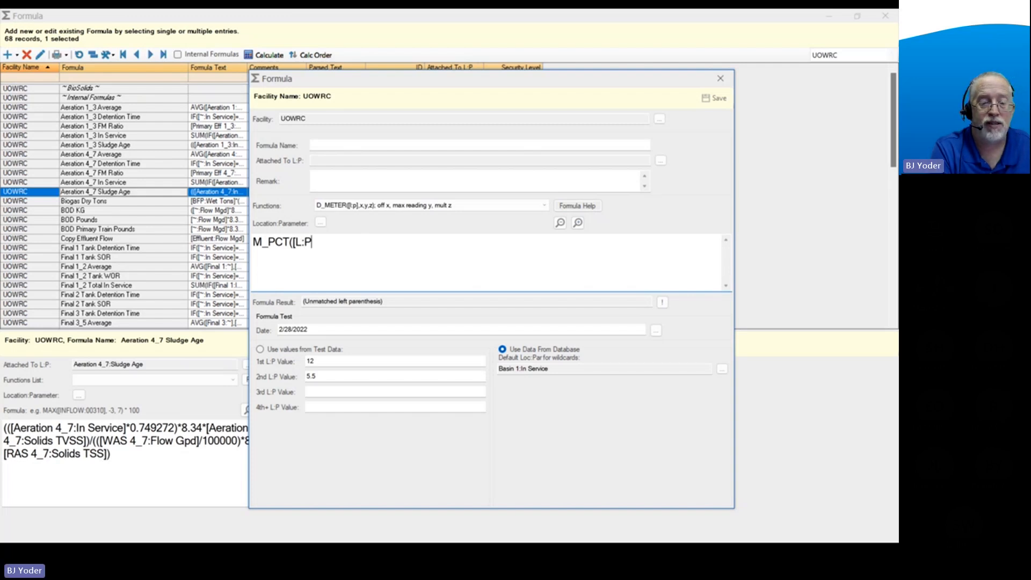
type("]")
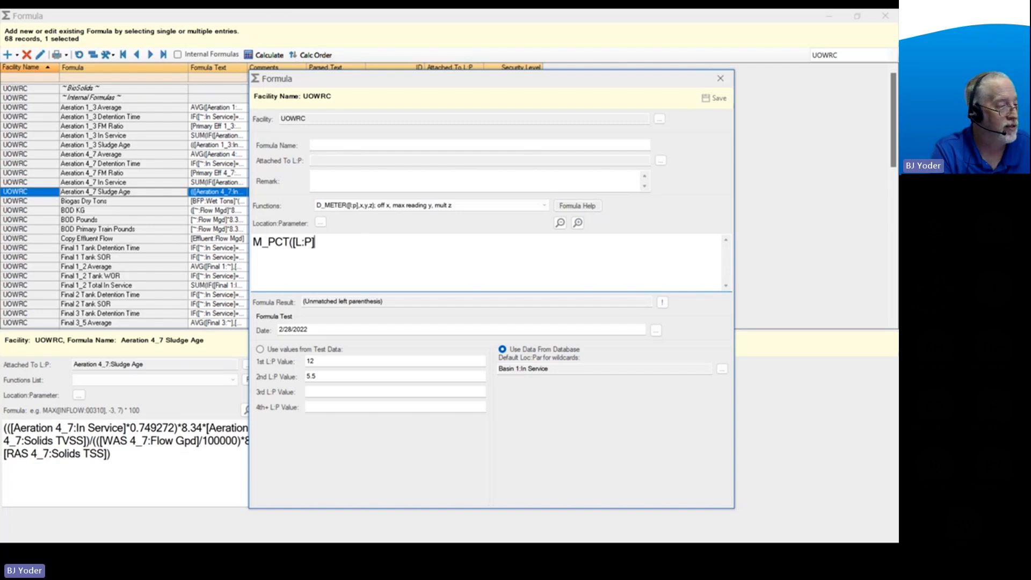
type(",")
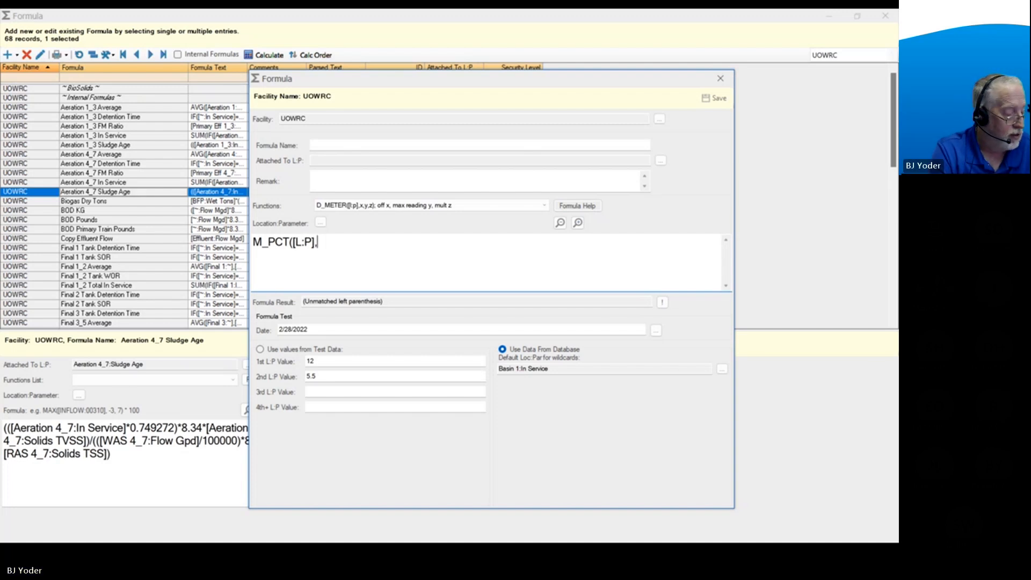
type("-11")
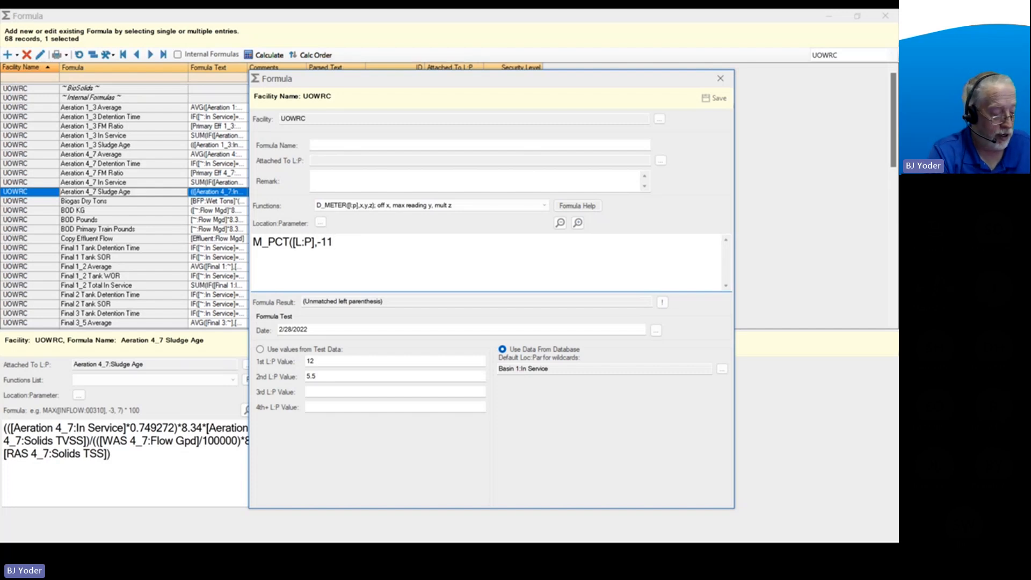
Add the arguments -11, 0, 0 and 12 after [L:P] and close the M_PCT function.
type(",")
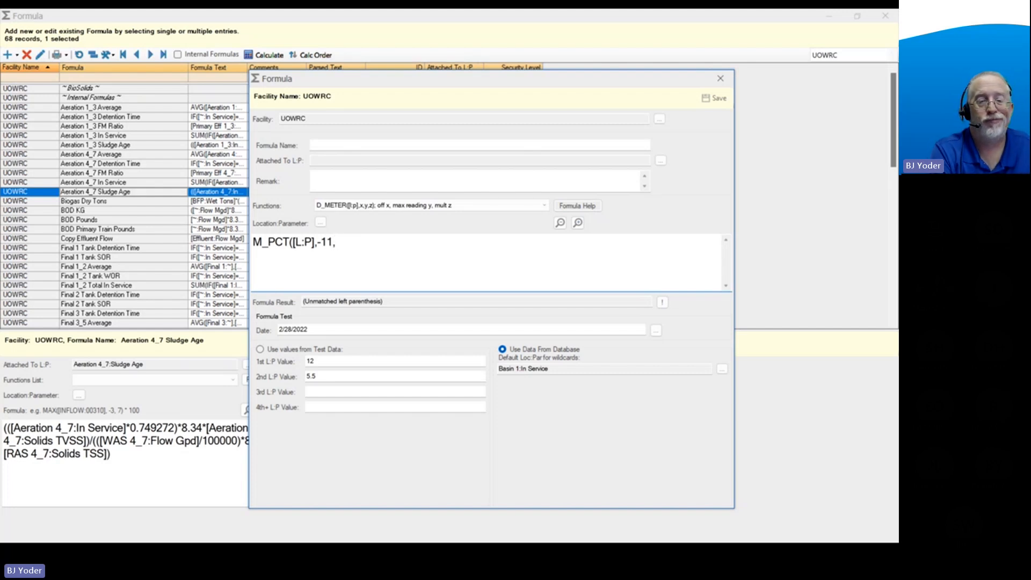
type("0,0")
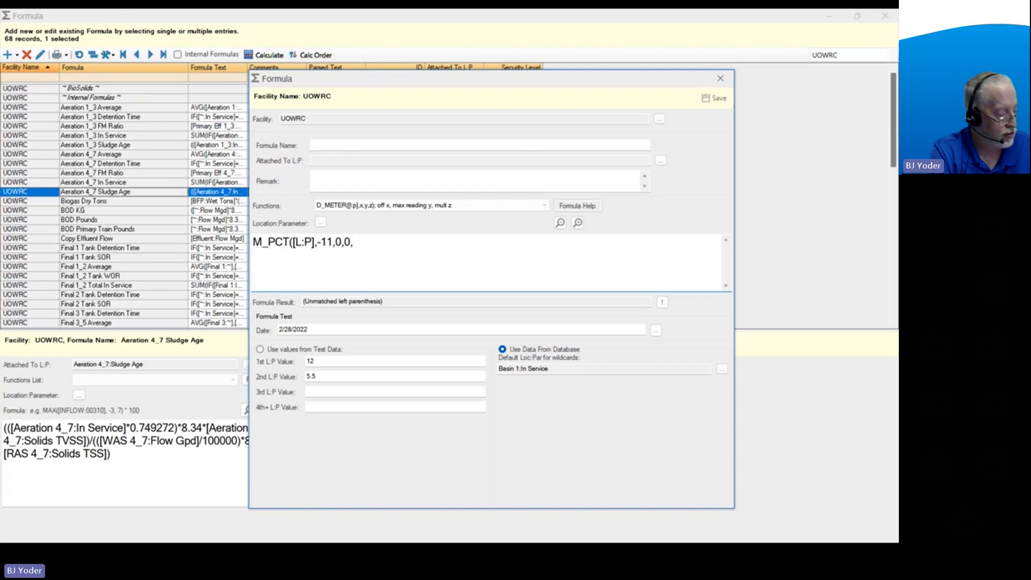
type(",12")
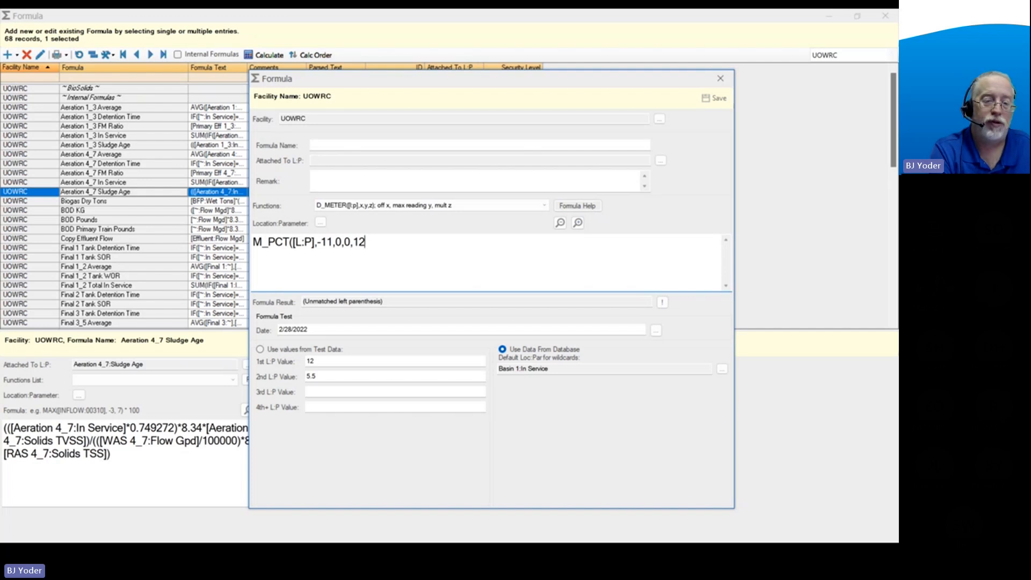
type(")")
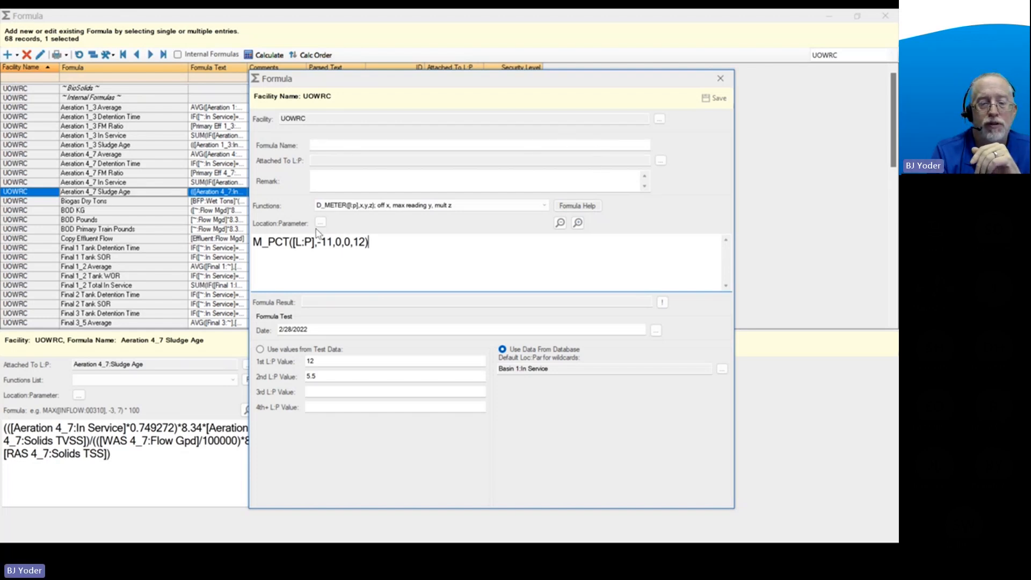
Insert 95 as the percent argument before the 12 in the M_PCT function.
left_click(350, 241)
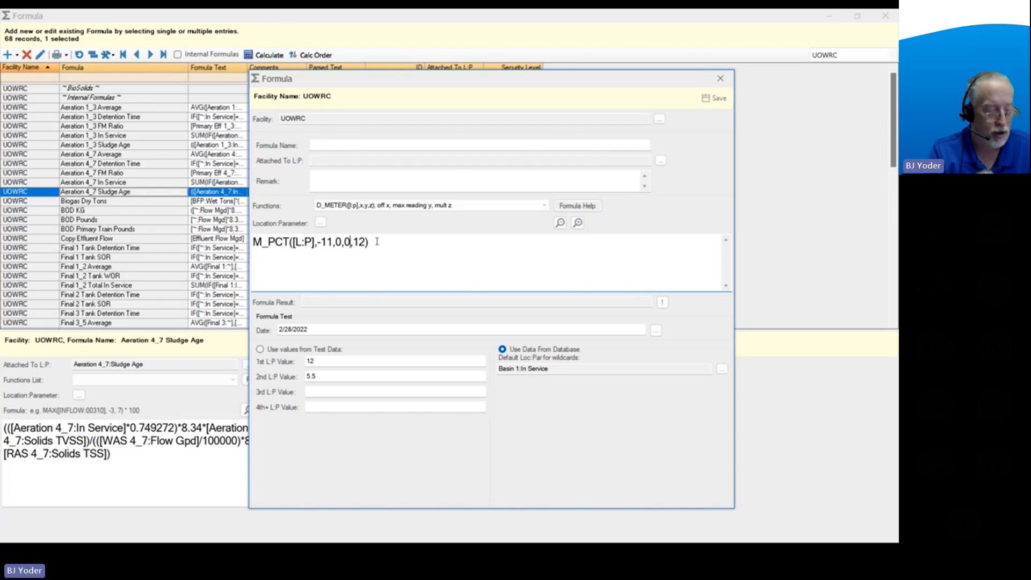
type(",95")
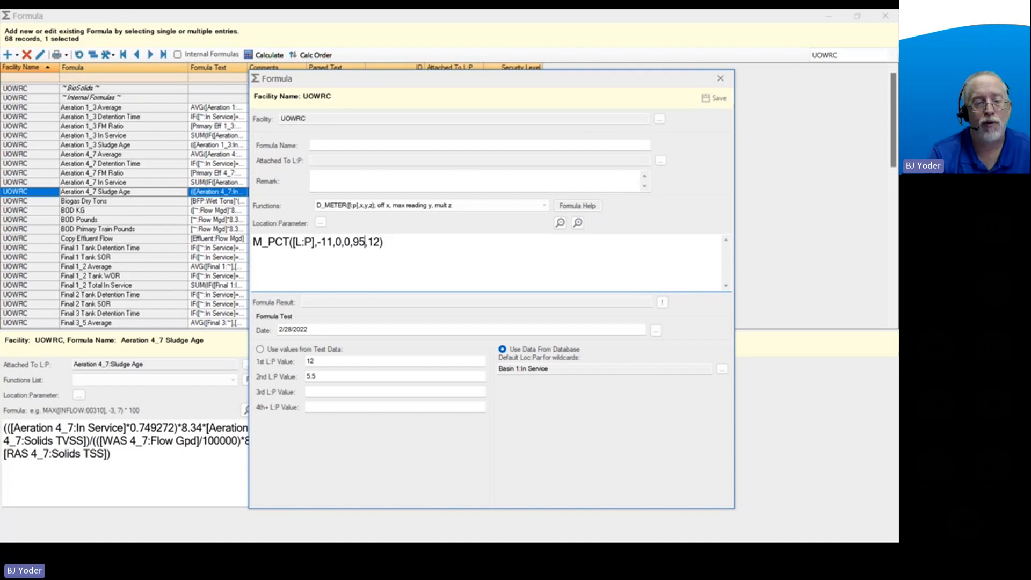
left_click_drag(358, 241, 365, 243)
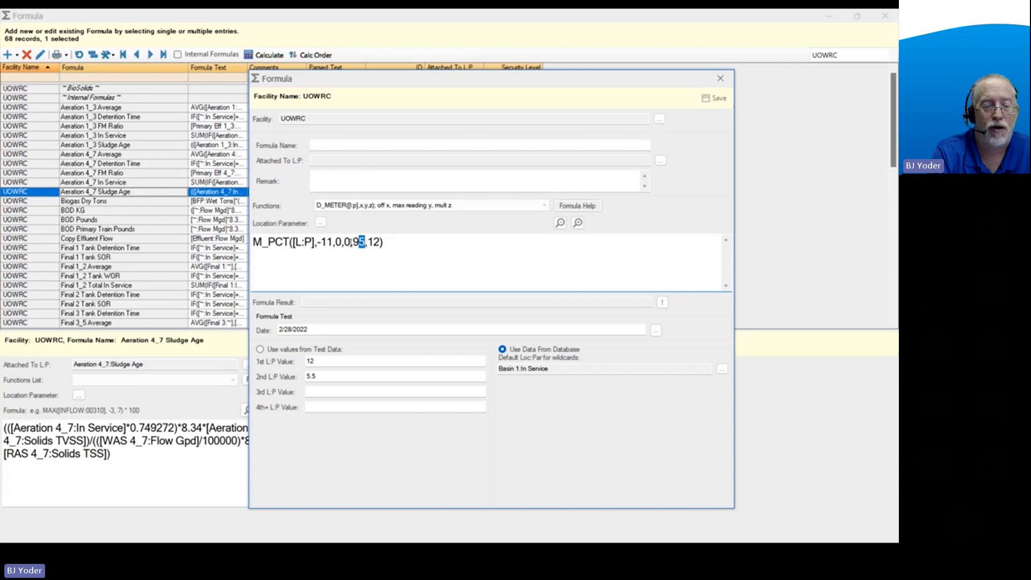
double_click(357, 242)
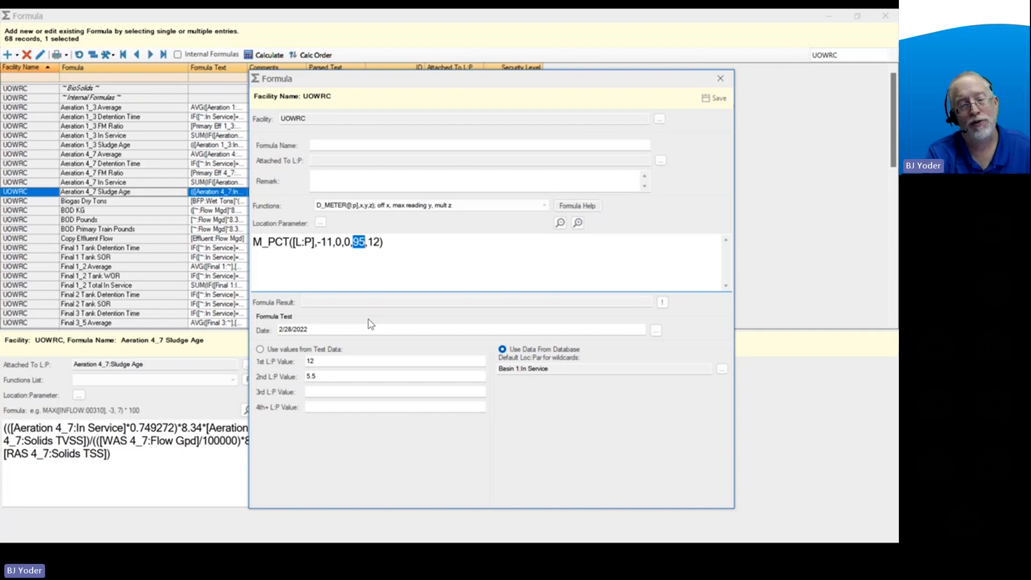
left_click(392, 243)
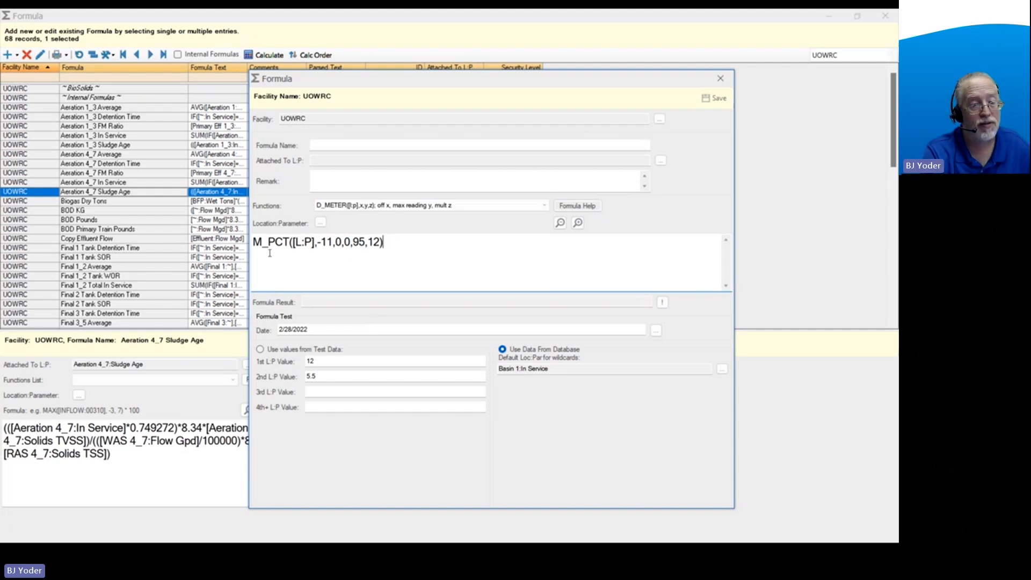
Put the start of an IF test, IF(DOM(0)=, in front of the M_PCT function.
left_click(254, 241)
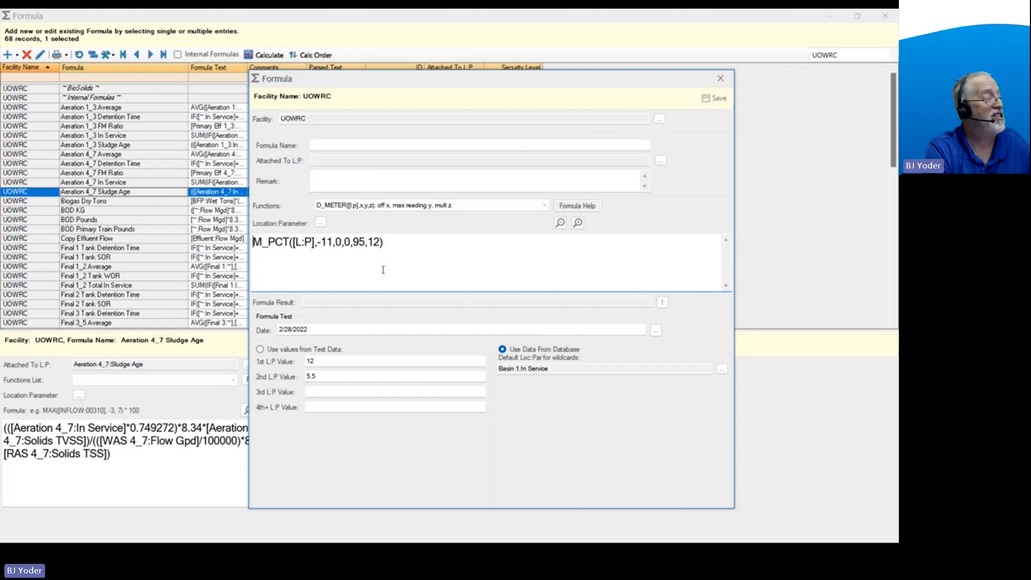
type("IF(")
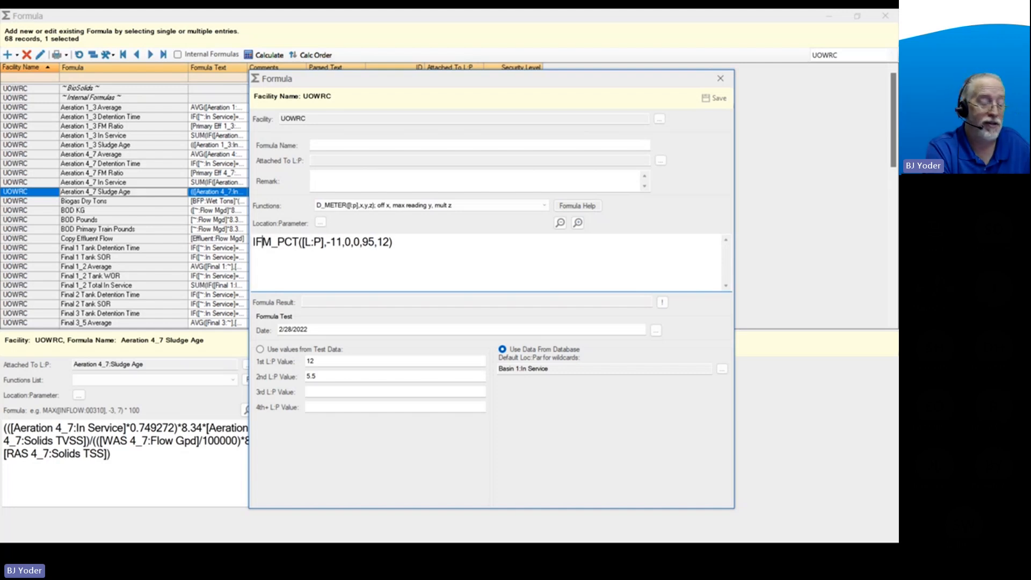
type("DOM(")
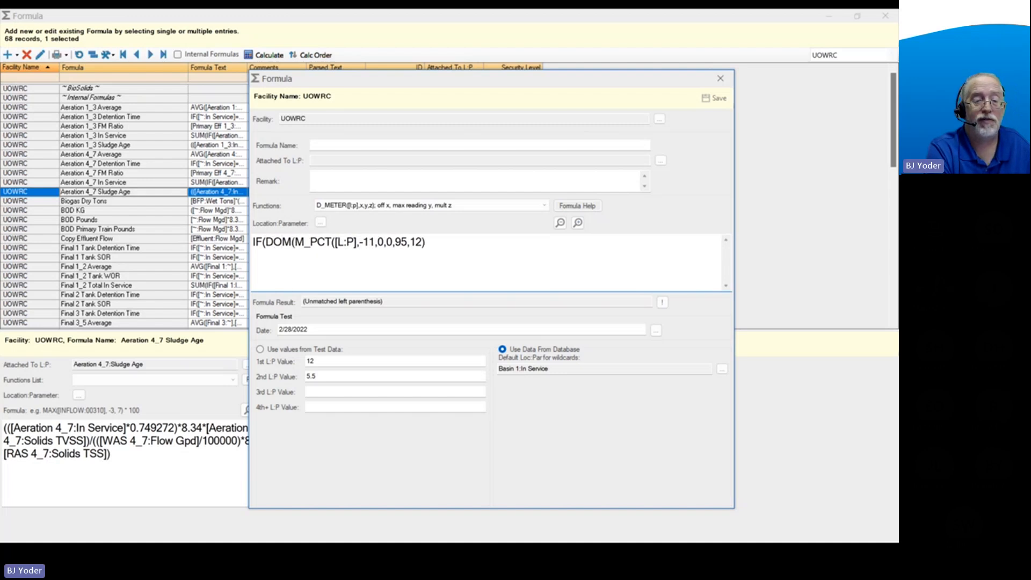
type("0)=")
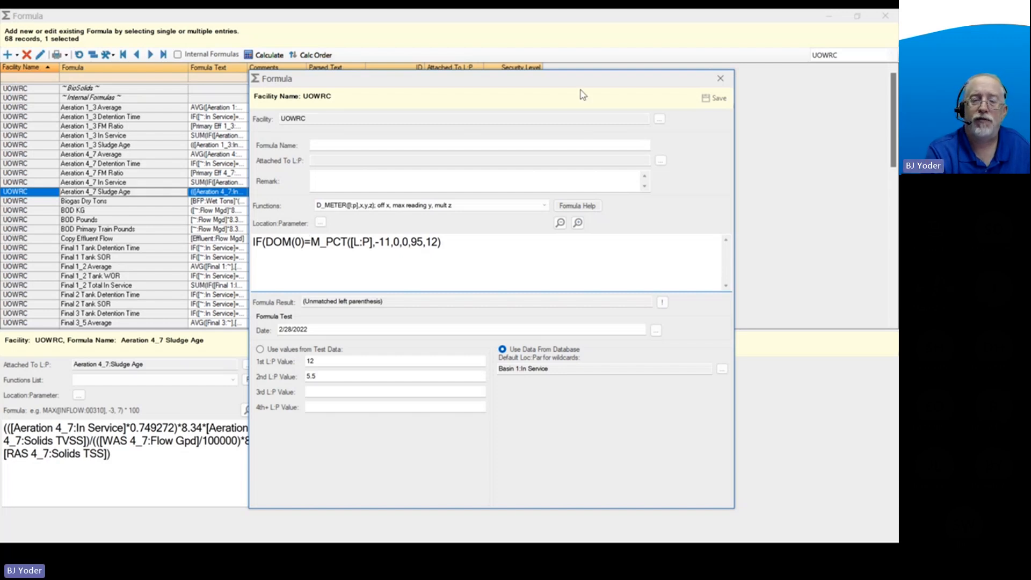
Look up the Date Functions in the formula help, then complete the IF test with LOY(0) and a comma before M_PCT.
left_click(577, 206)
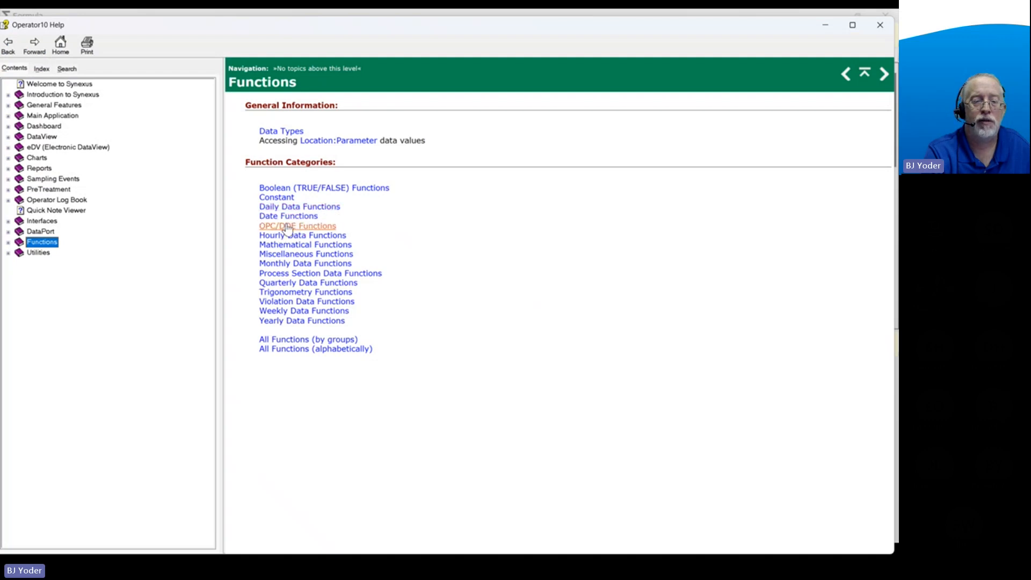
left_click(293, 209)
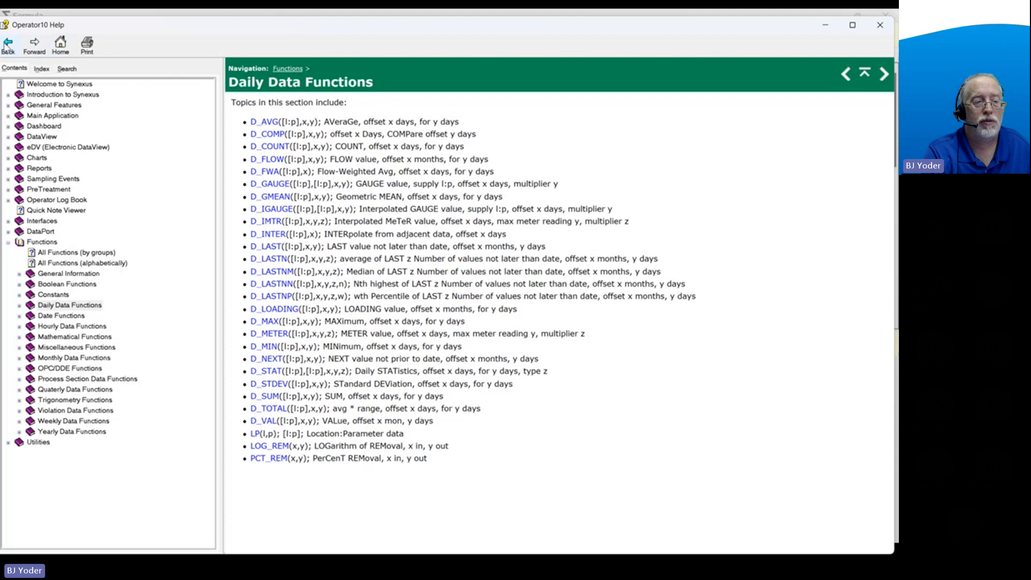
left_click(8, 46)
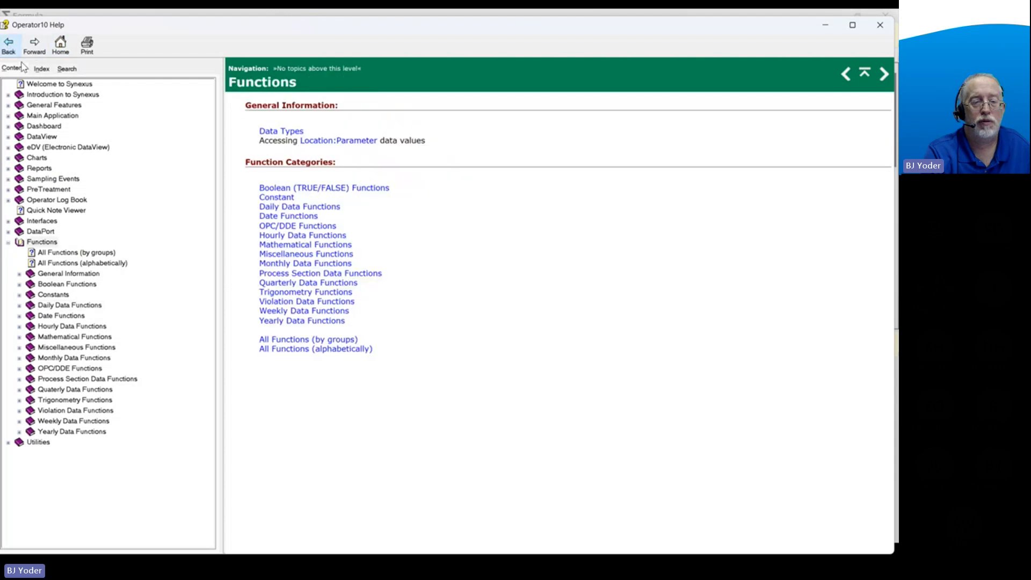
left_click(296, 216)
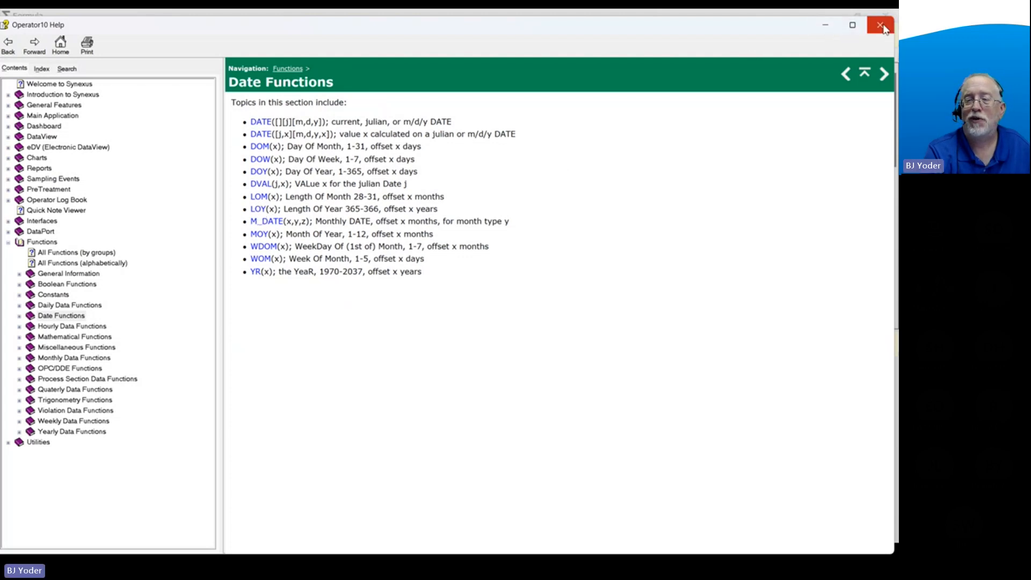
left_click(827, 29)
left_click(312, 245)
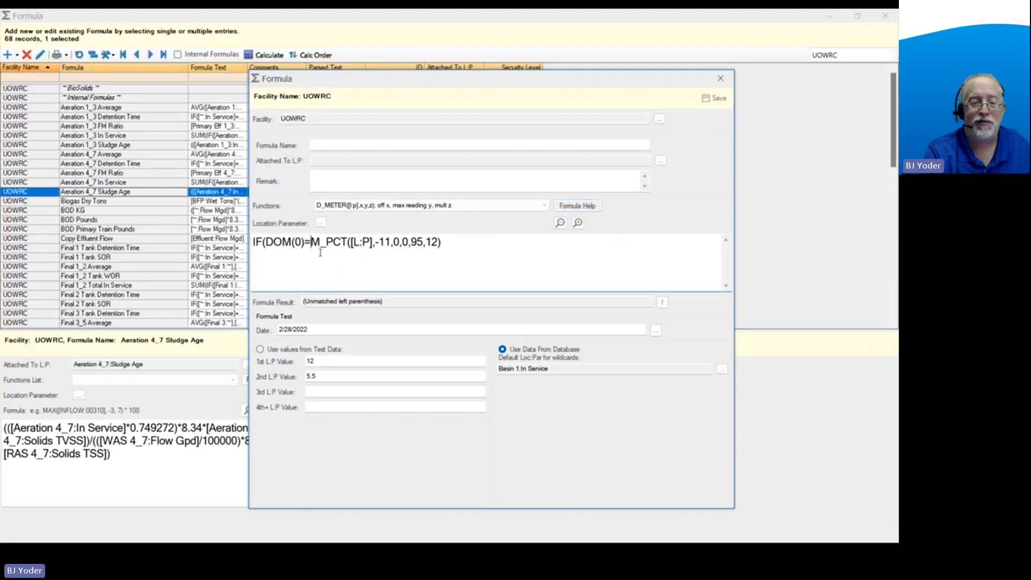
type("LO")
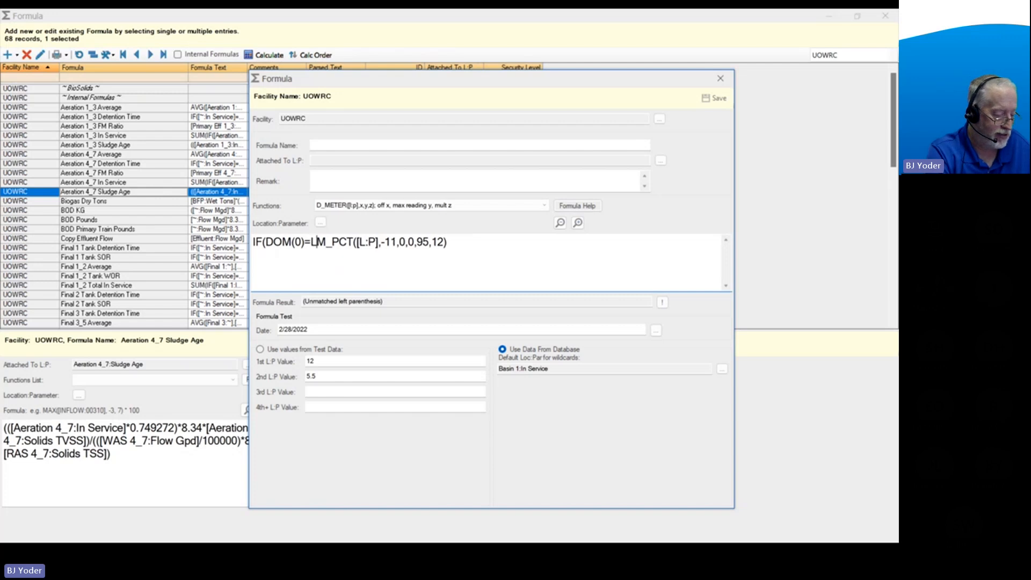
type("Y(0)")
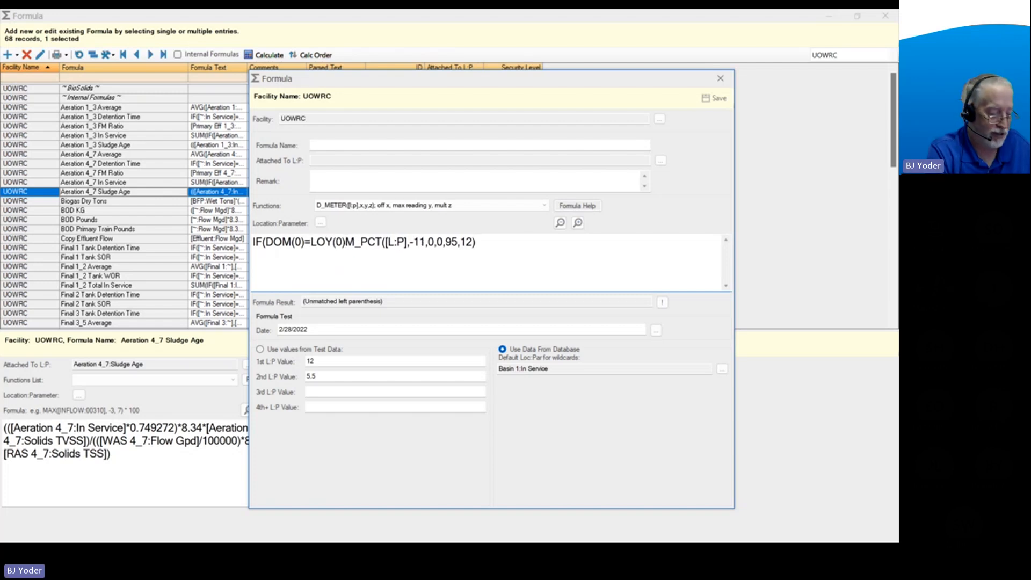
type(",")
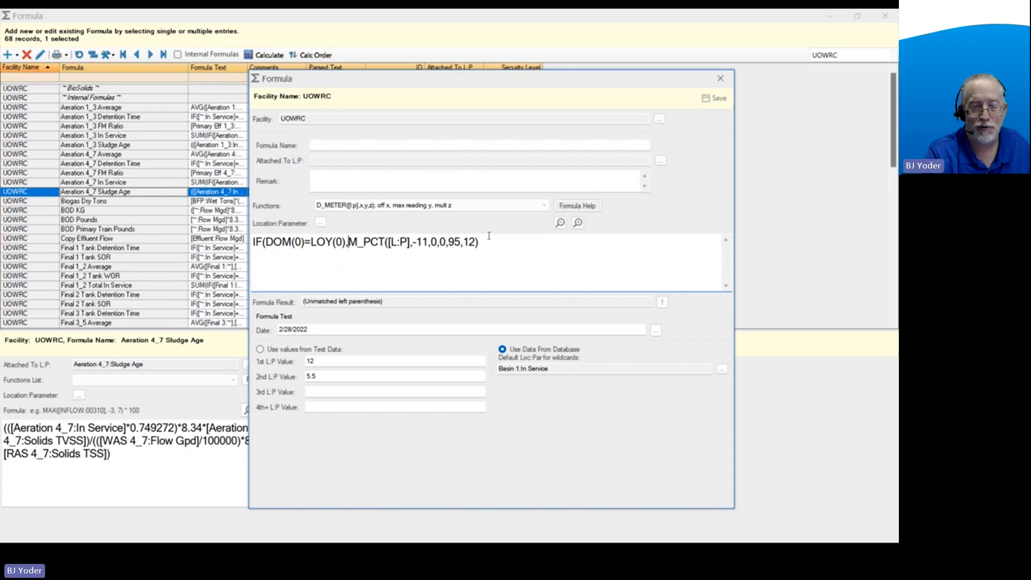
type(",BLANK")
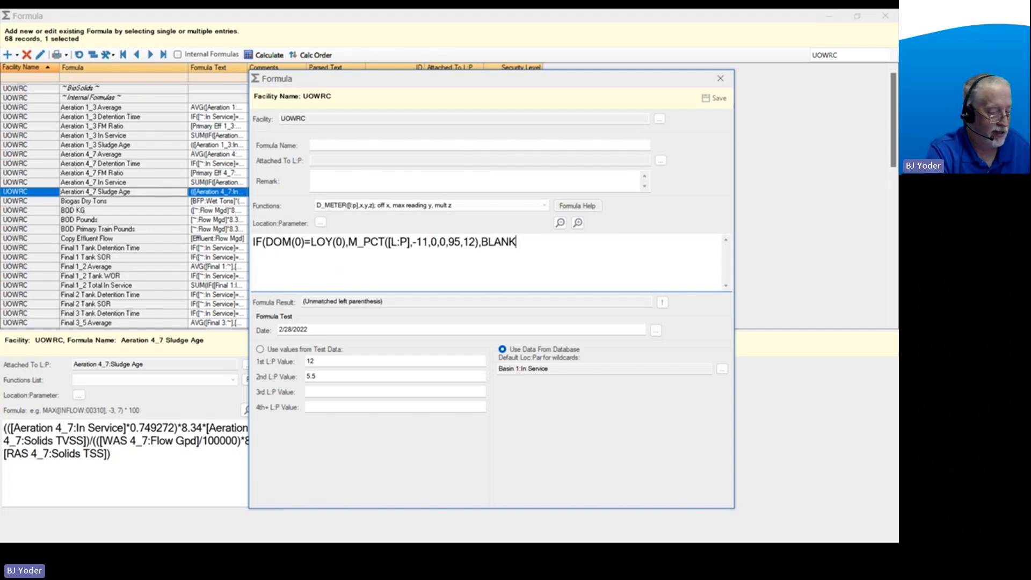
type(")")
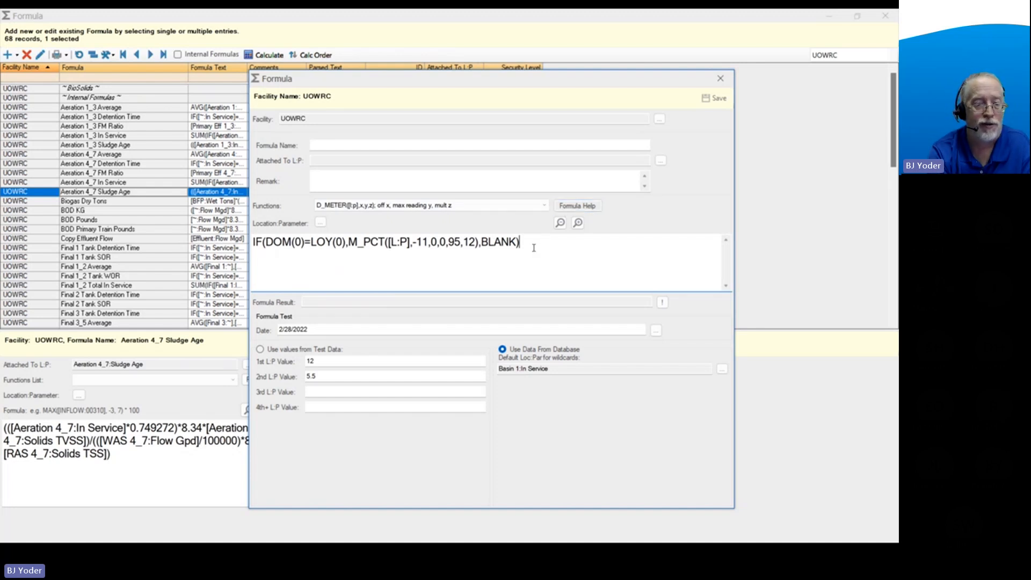
Clear the whole IF, DOM and M_PCT formula from the formula text.
left_click_drag(481, 243, 515, 242)
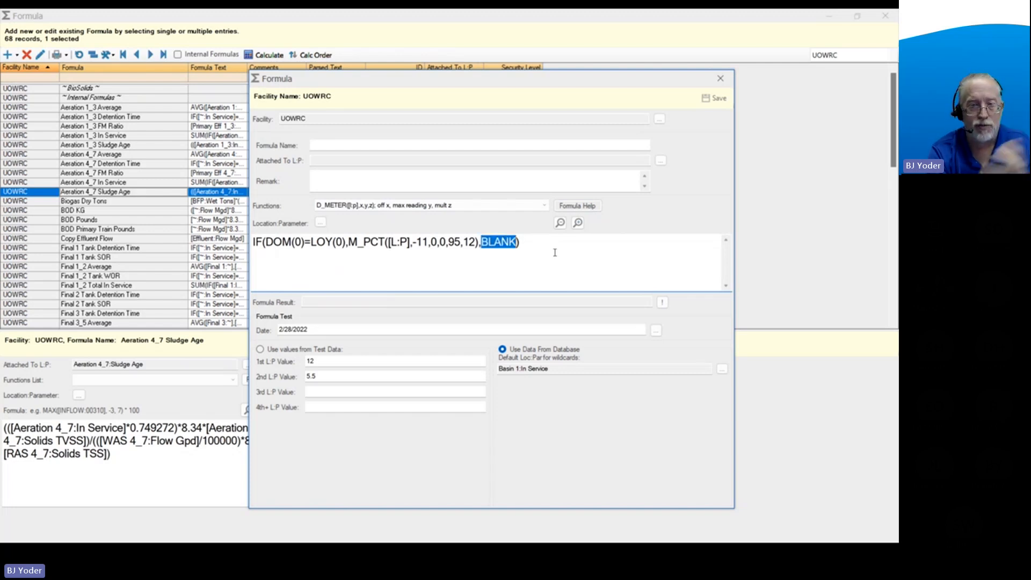
left_click_drag(536, 242, 241, 246)
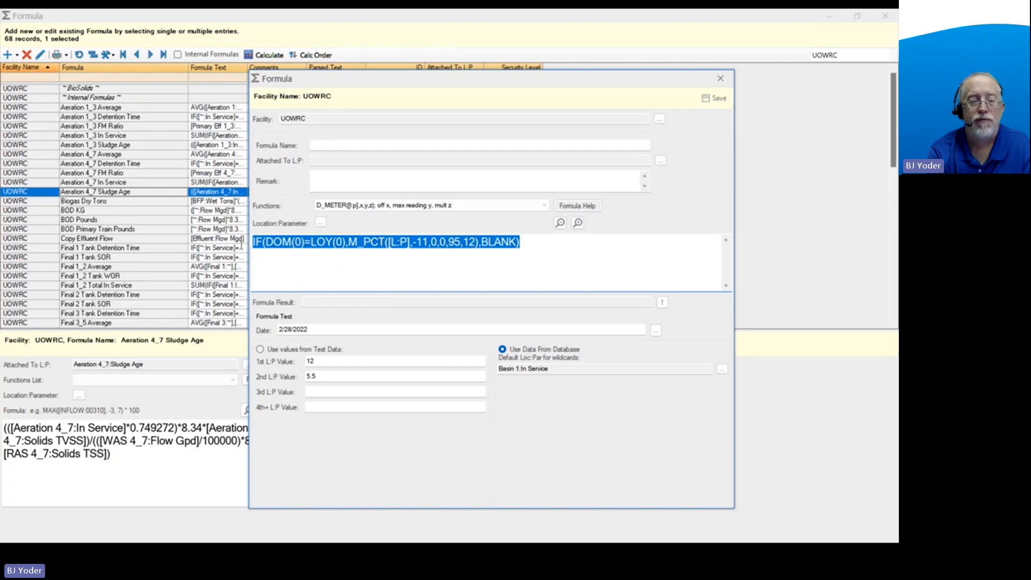
key("Delete")
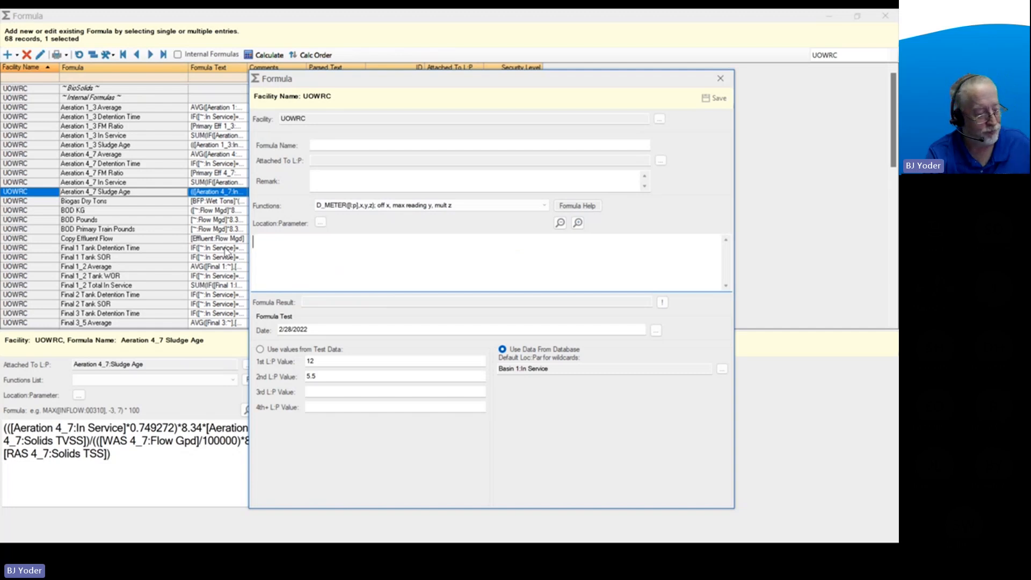
Start an IF formula and insert the Effluent Bod 5 location parameter, found by filtering the parameters for bod.
type("IF")
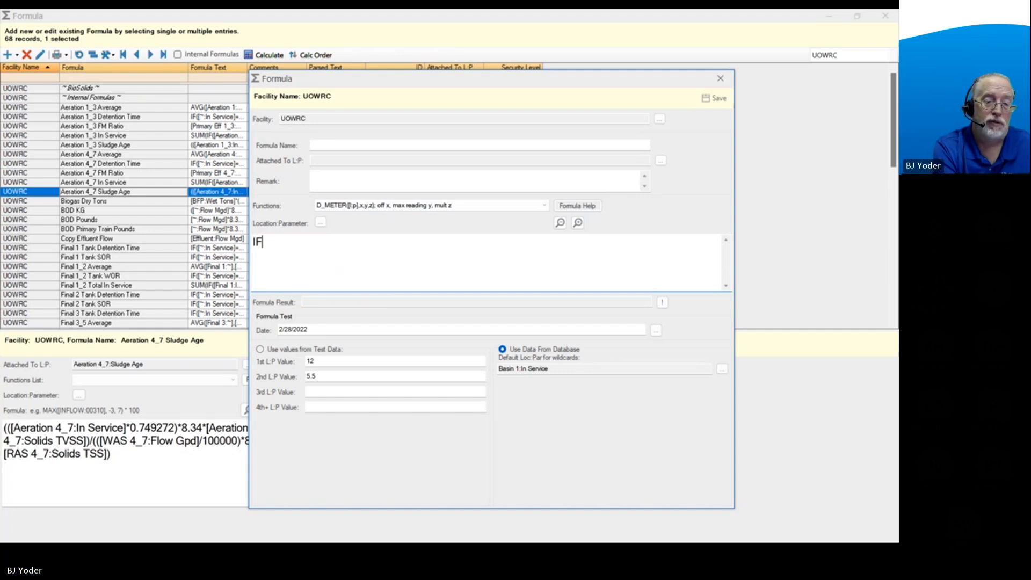
type("(")
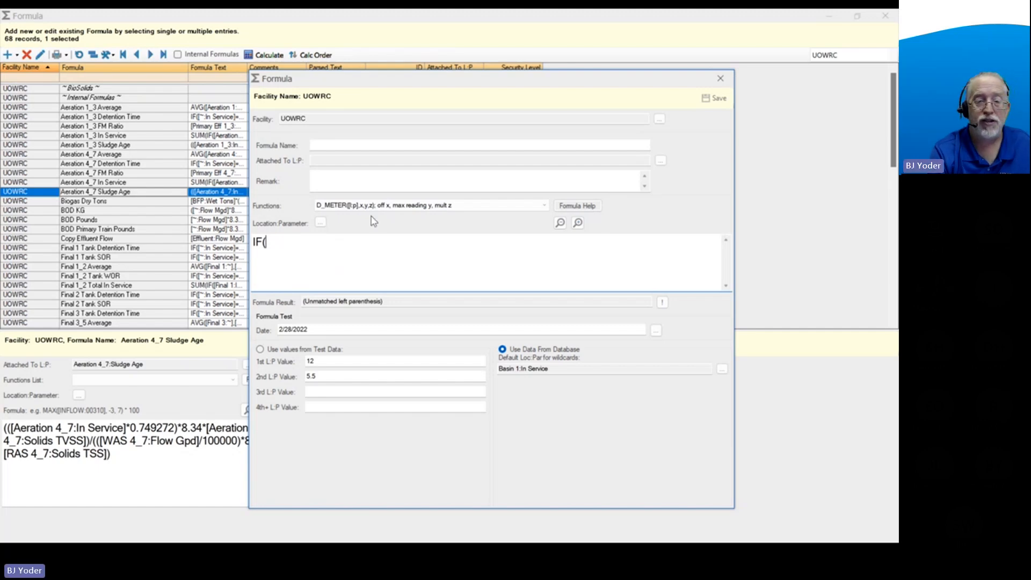
left_click(320, 223)
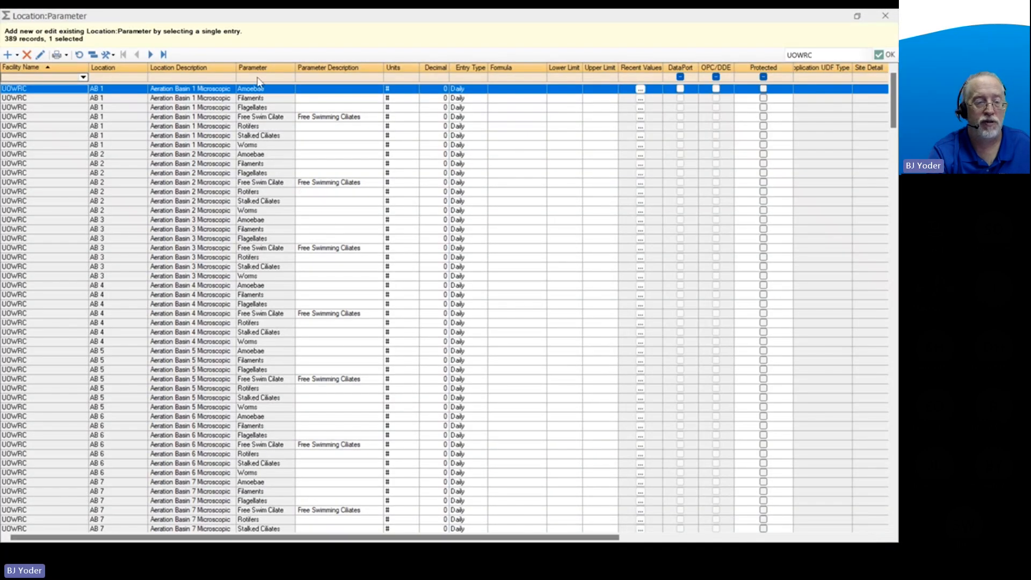
left_click(258, 79)
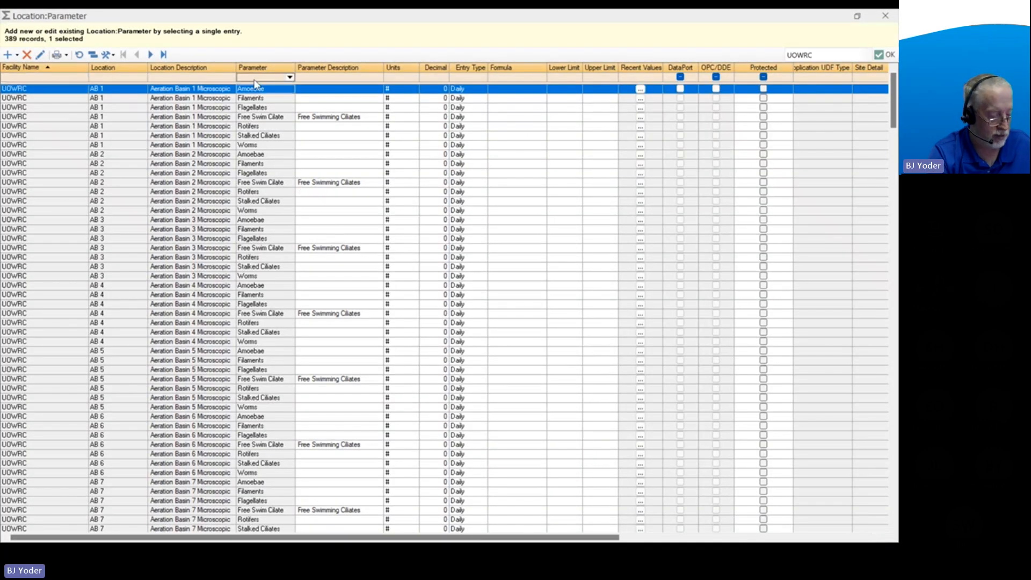
type("bod")
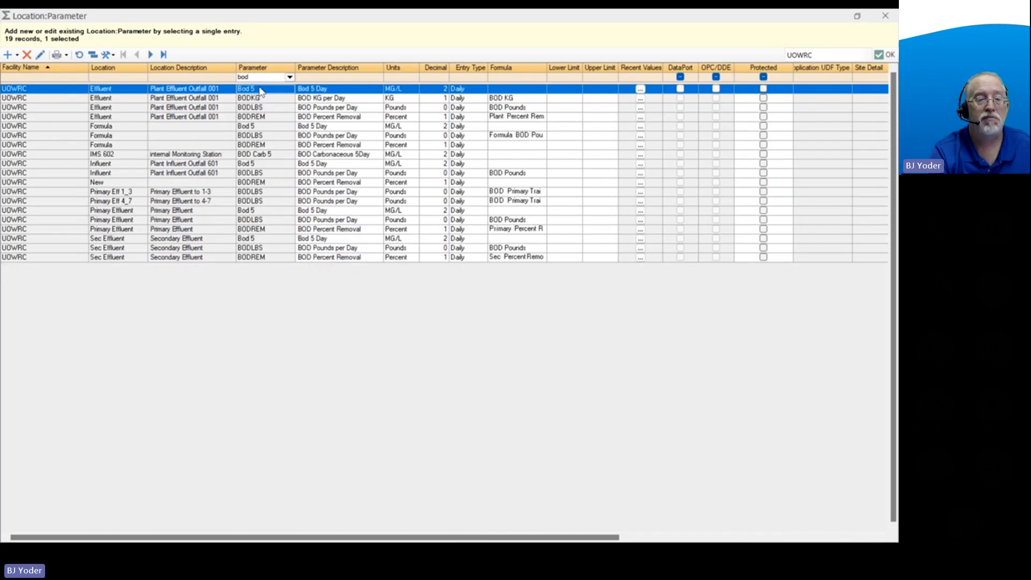
double_click(260, 89)
left_click(356, 244)
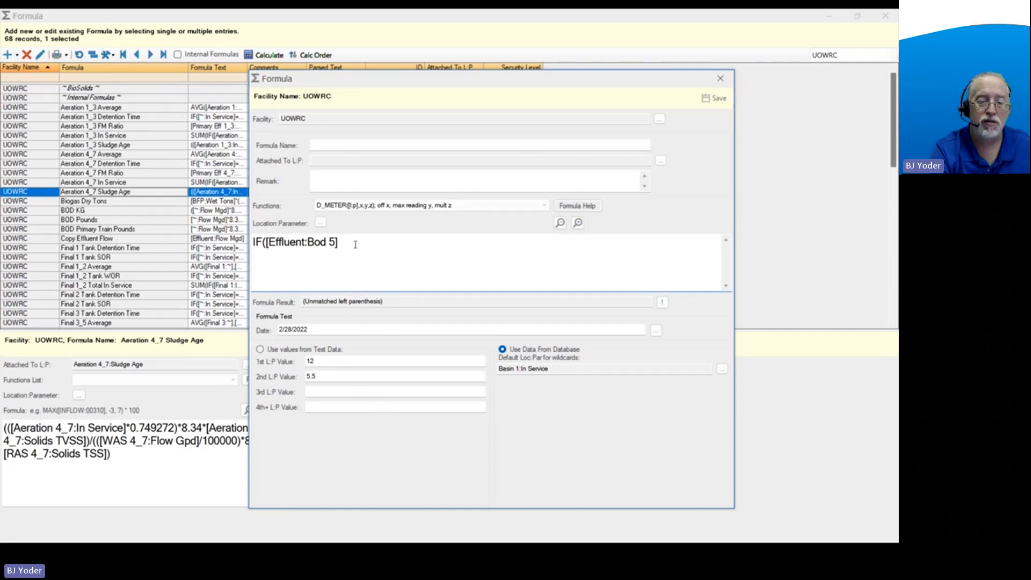
Complete the IF test with <2 and add ALPHA(Below MDL) as the true result, followed by a comma.
type("<2")
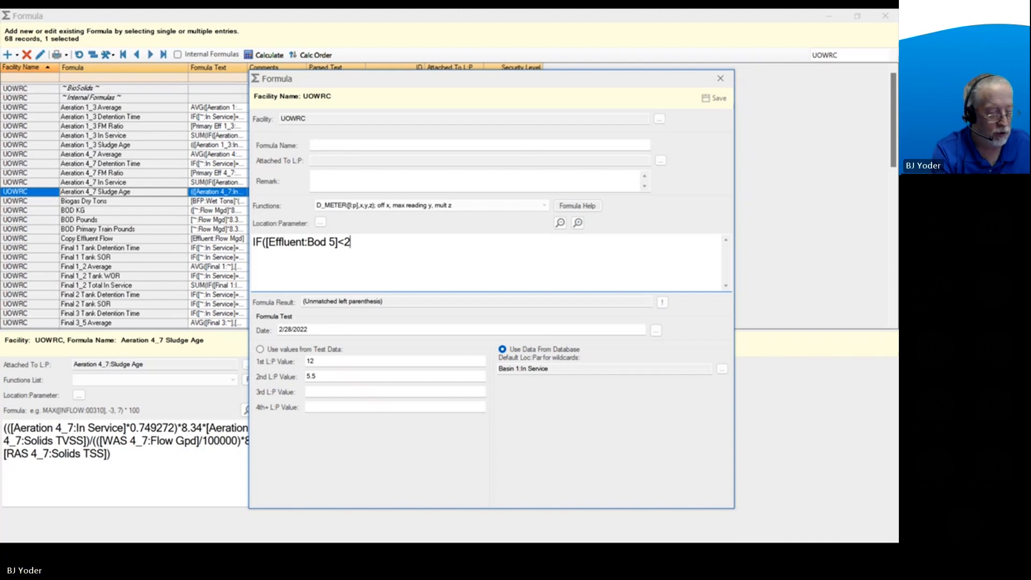
type(",")
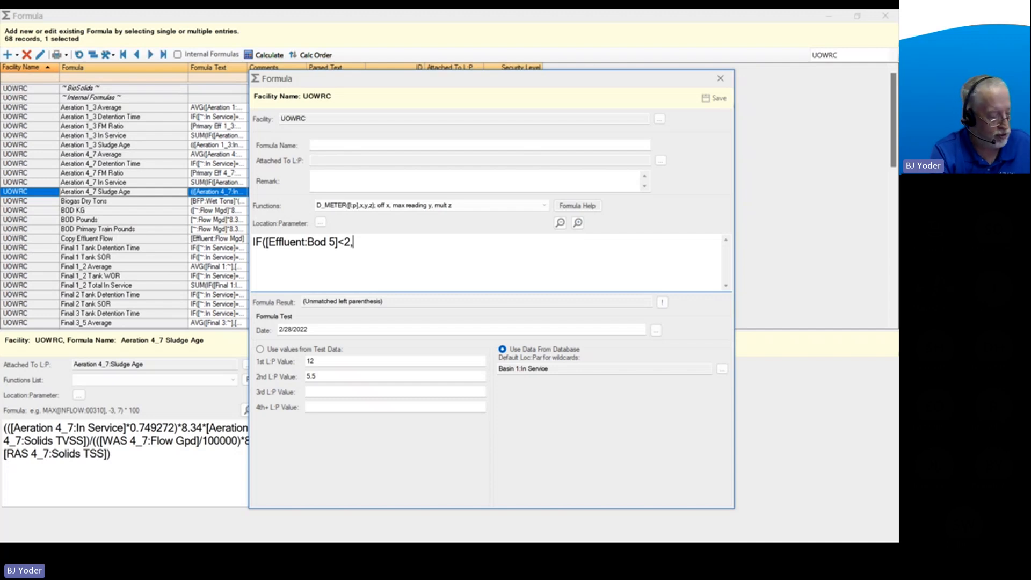
type("ALP")
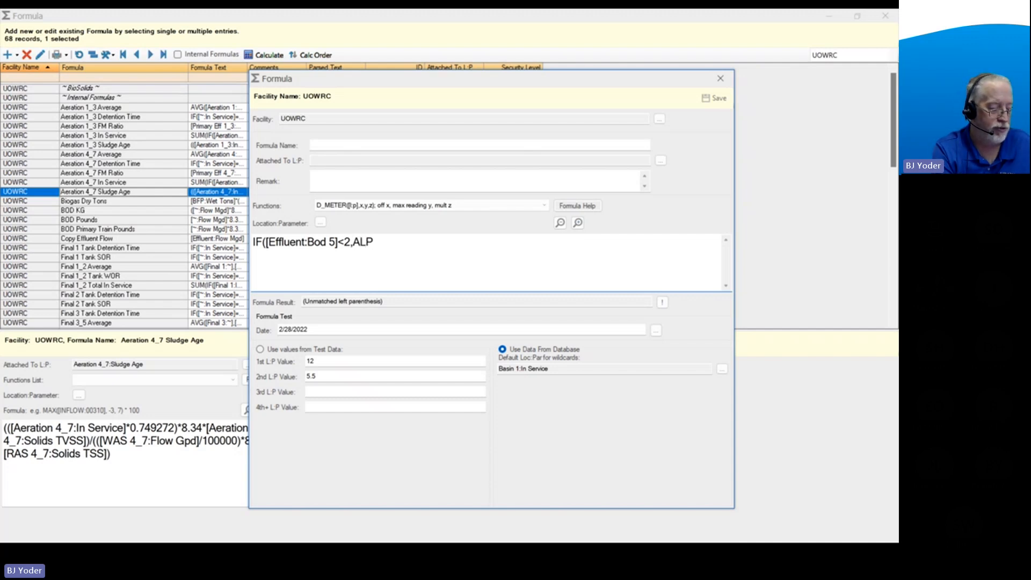
type("HA")
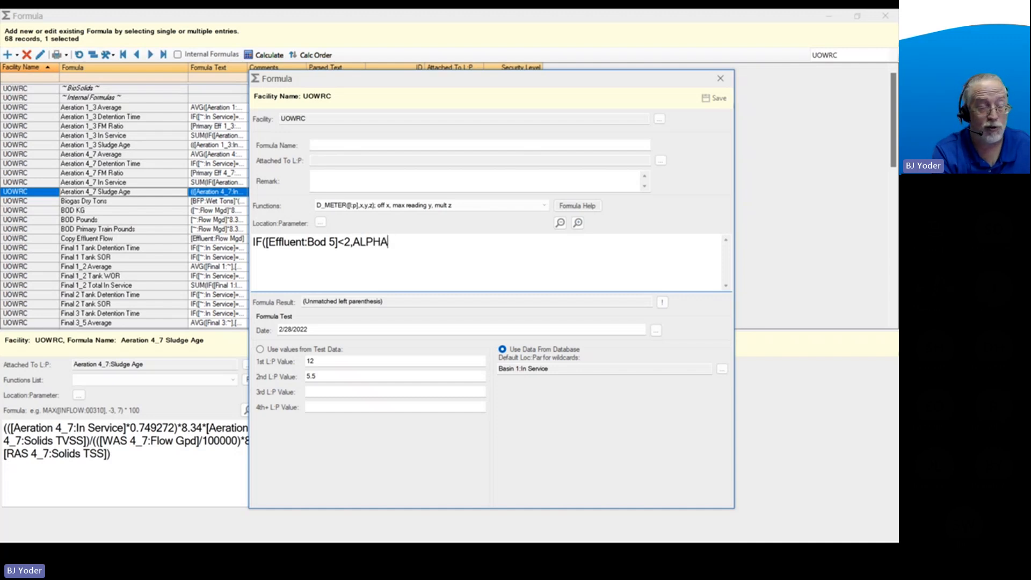
type("(")
type("B")
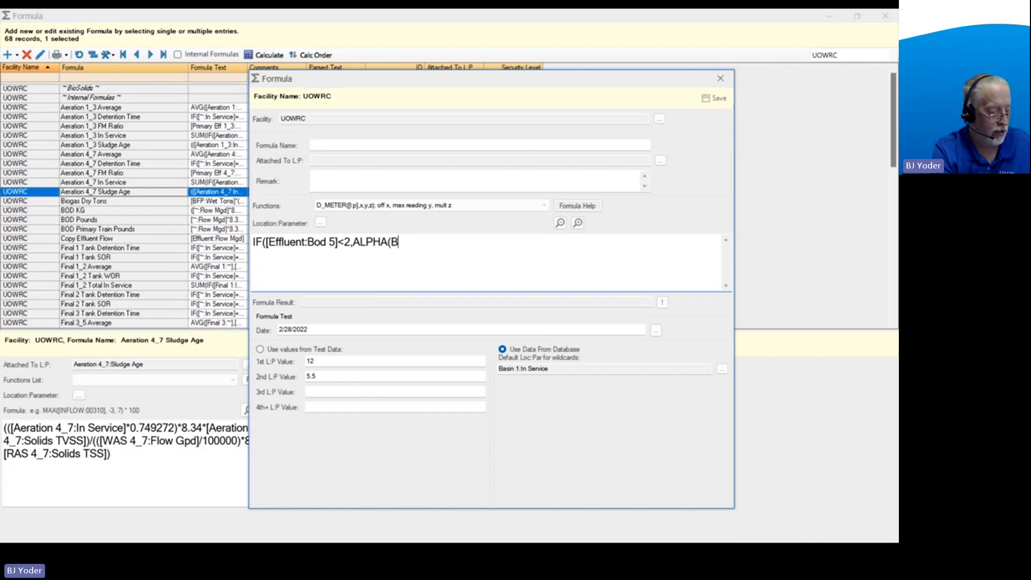
type("elow MDL")
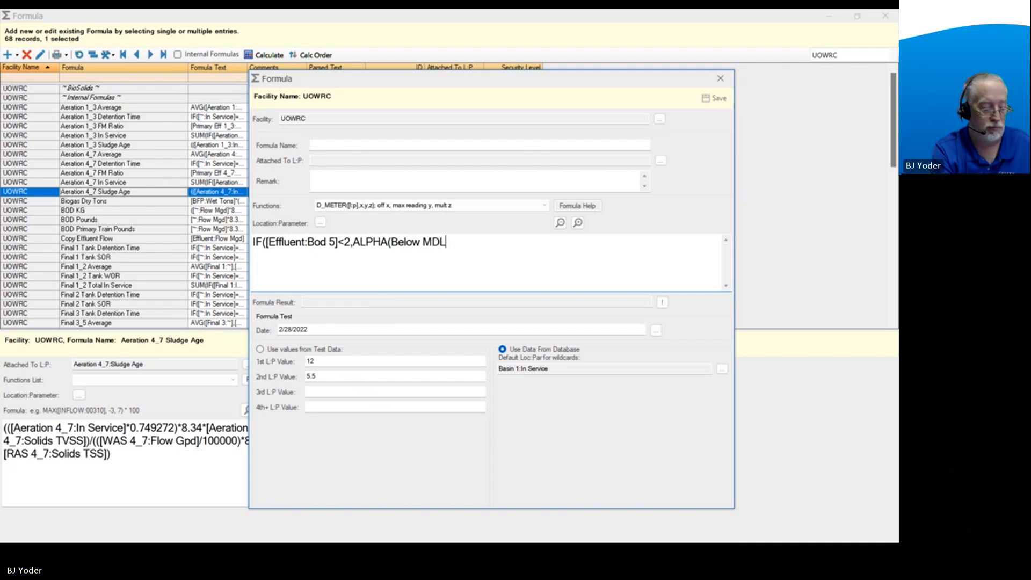
type("),")
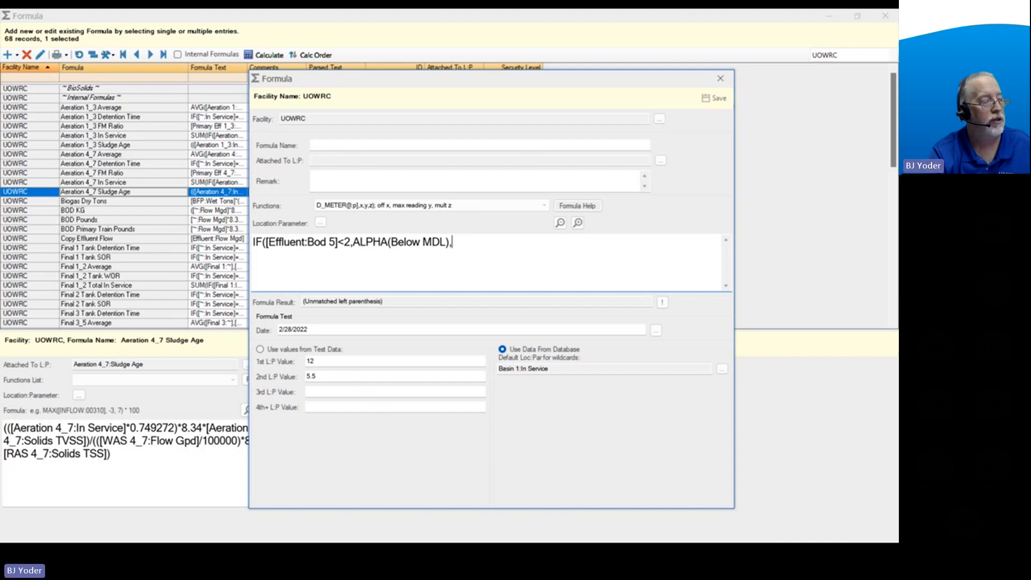
Copy [Effluent:Bod 5] from the test as the IF formula's false result and close the formula.
left_click_drag(338, 244, 270, 248)
key("ctrl+c")
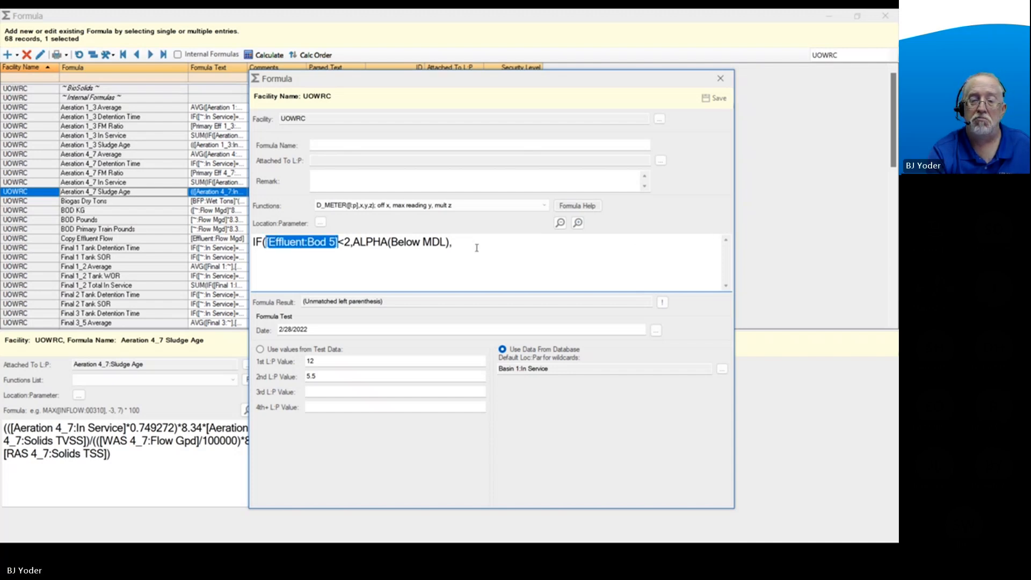
left_click(518, 248)
key("ctrl+v")
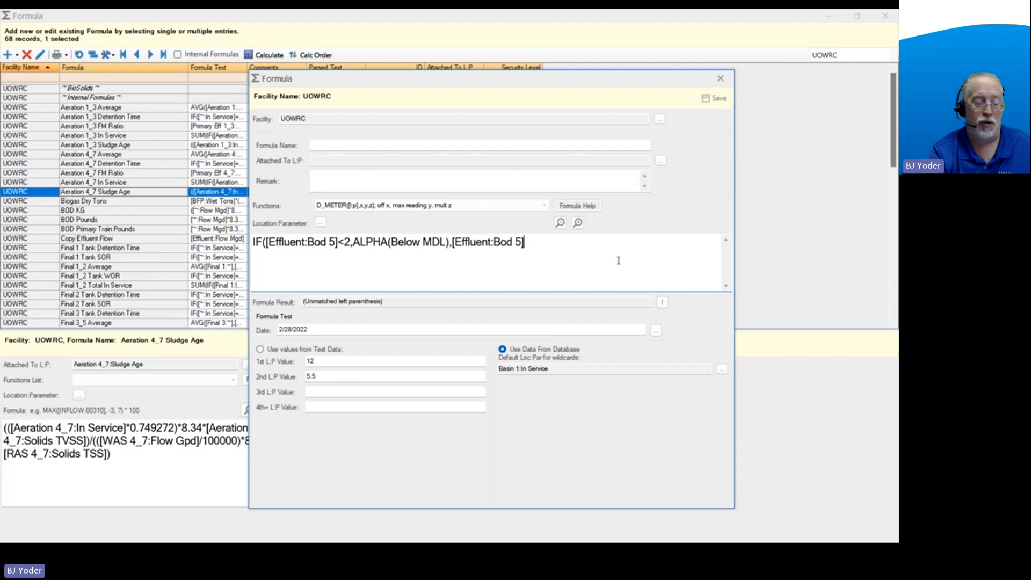
type(")")
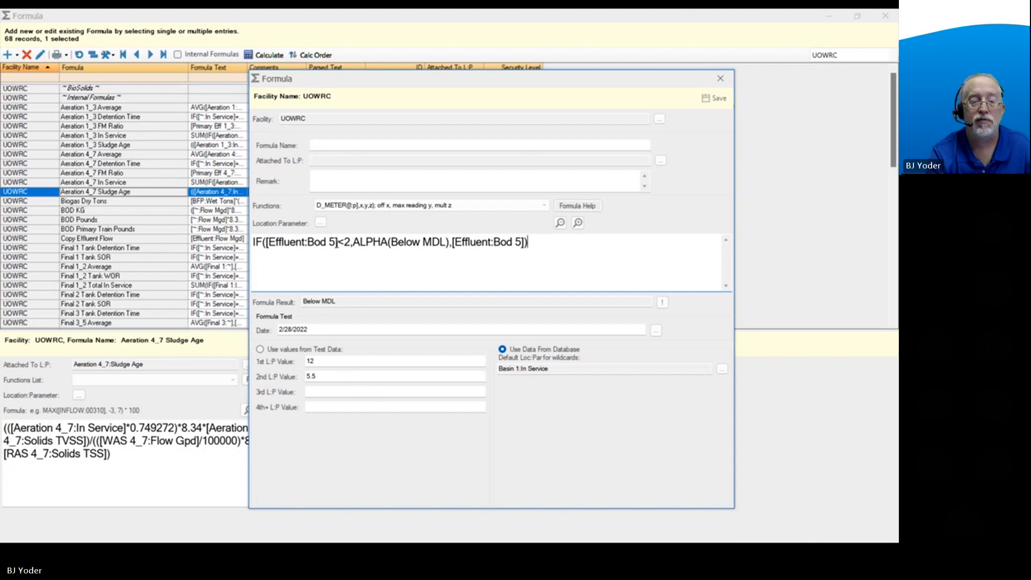
Evaluate the selected [Effluent:Bod 5] reference on its own, followed by the whole IF formula.
left_click_drag(339, 244, 266, 245)
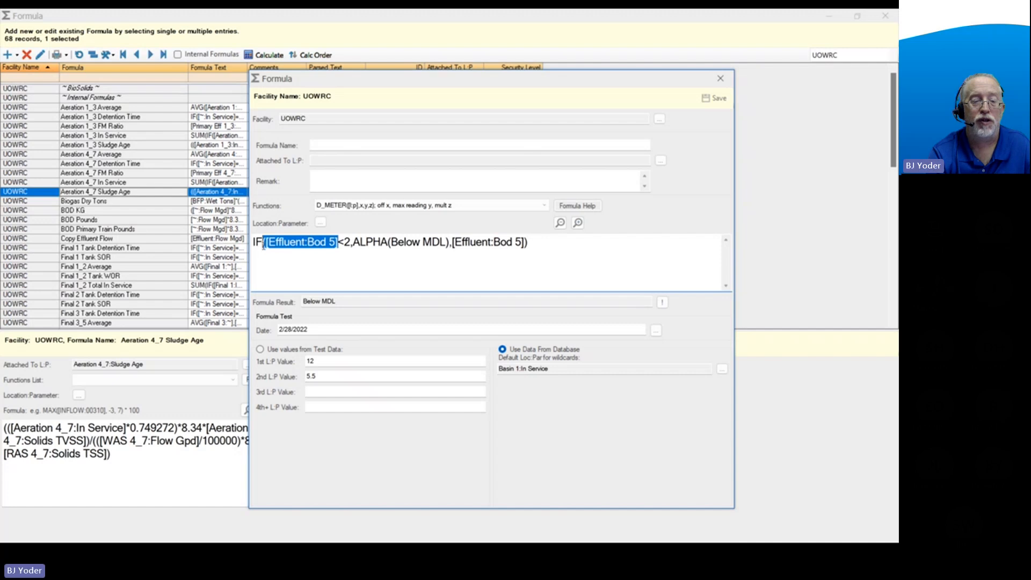
left_click(661, 303)
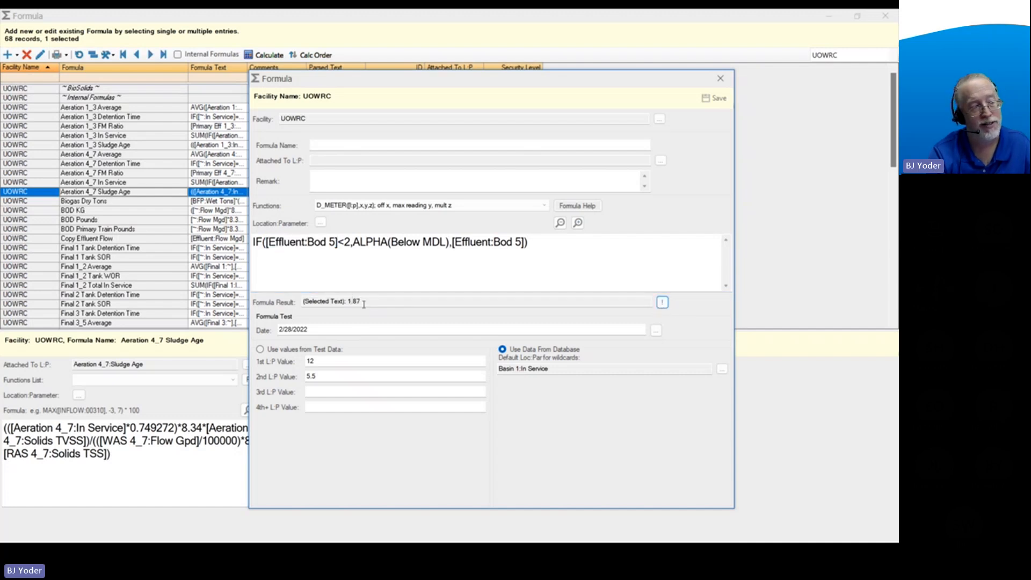
left_click(364, 267)
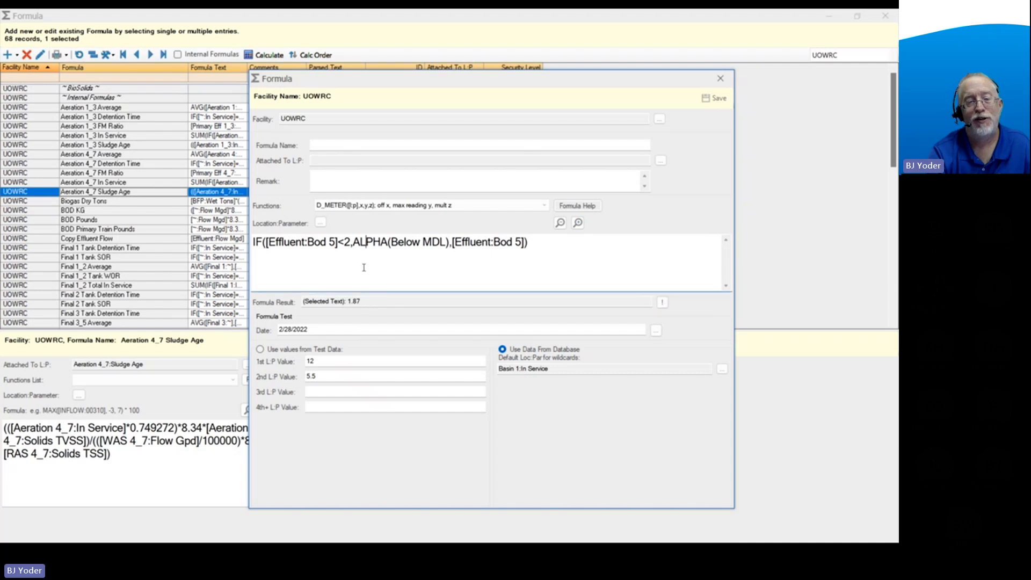
left_click_drag(554, 247, 220, 251)
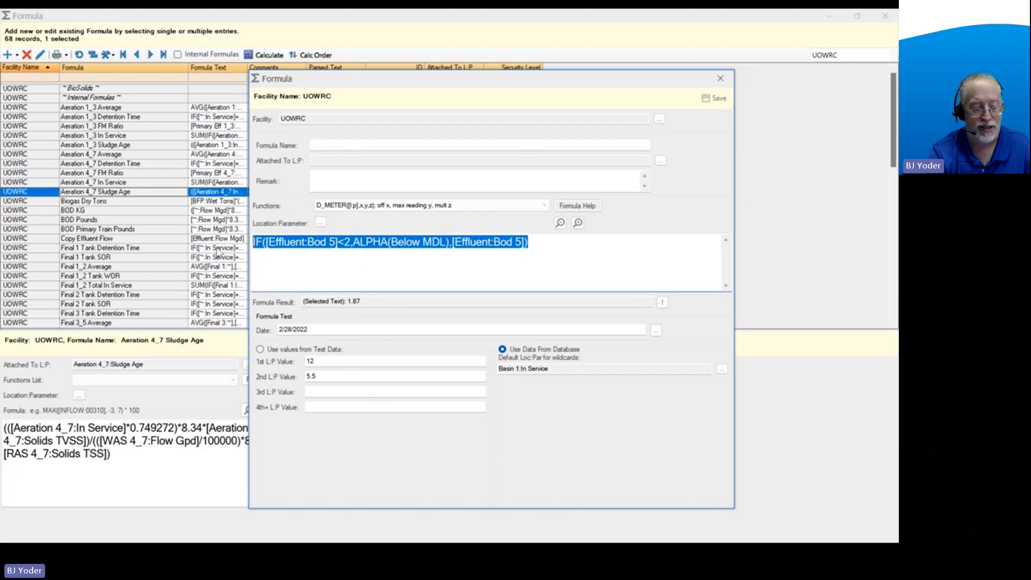
left_click(662, 302)
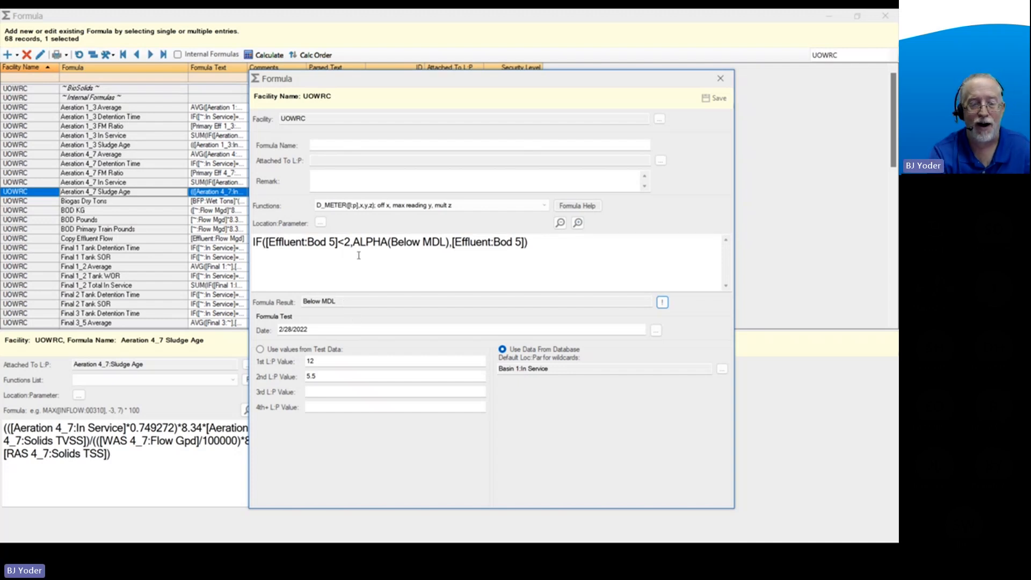
Examine the ALPHA(Below MDL) argument alongside the text in the formula result.
left_click_drag(354, 243, 448, 249)
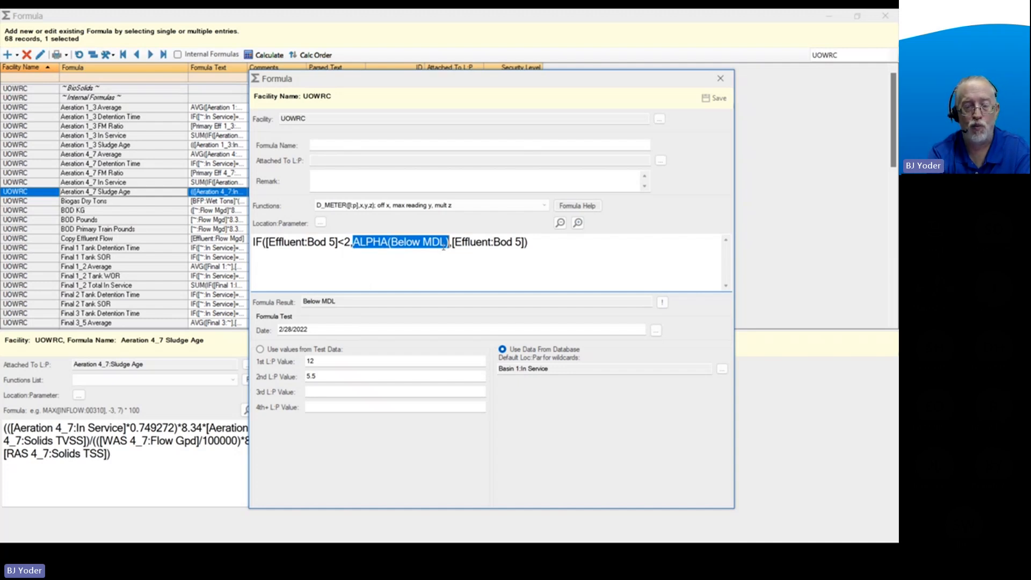
left_click(418, 269)
left_click_drag(341, 303, 299, 305)
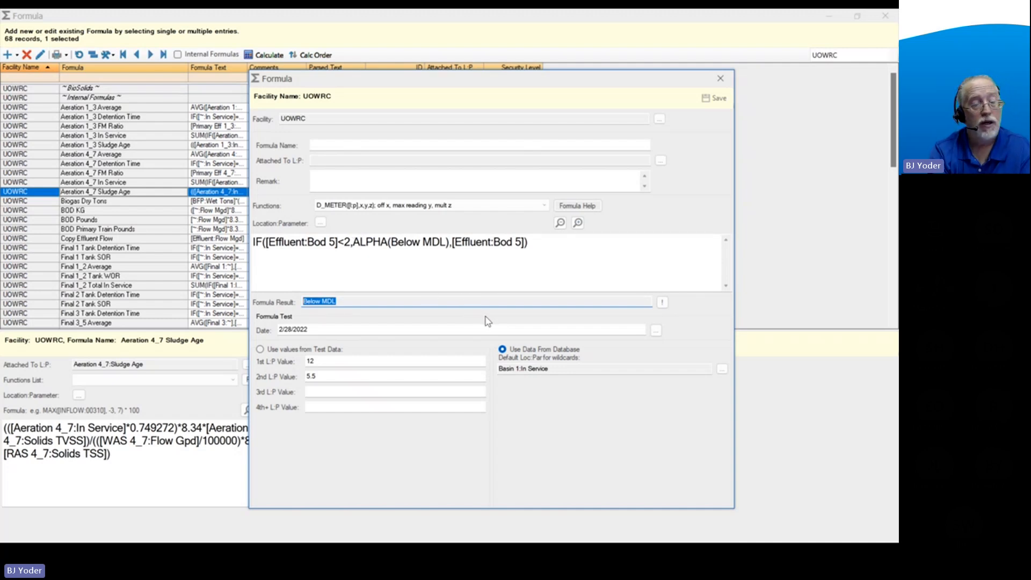
left_click(537, 249)
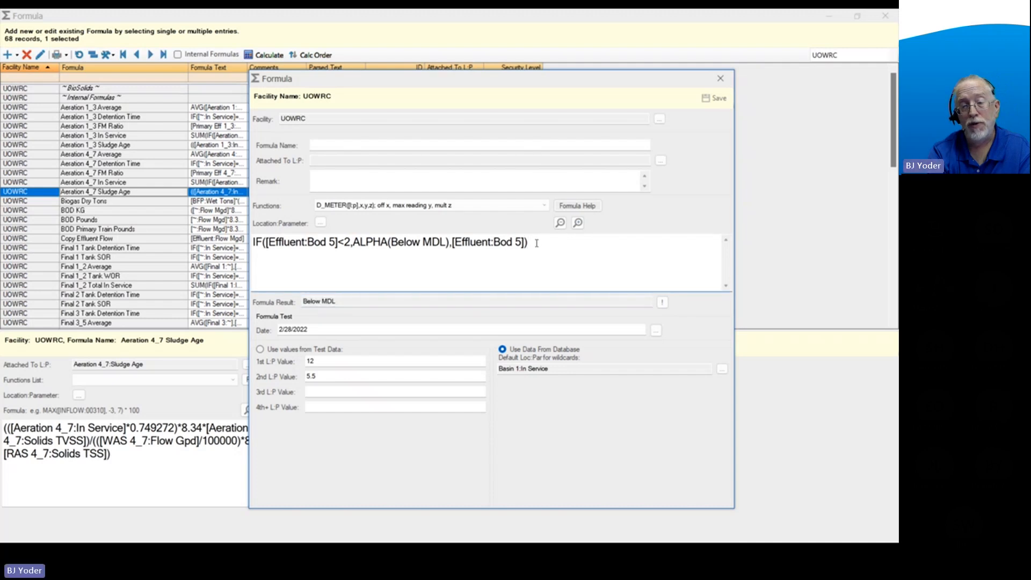
Replace the whole IF formula with the copied formula M_MED([~:~],-11,0,0,12).
left_click_drag(537, 242, 249, 243)
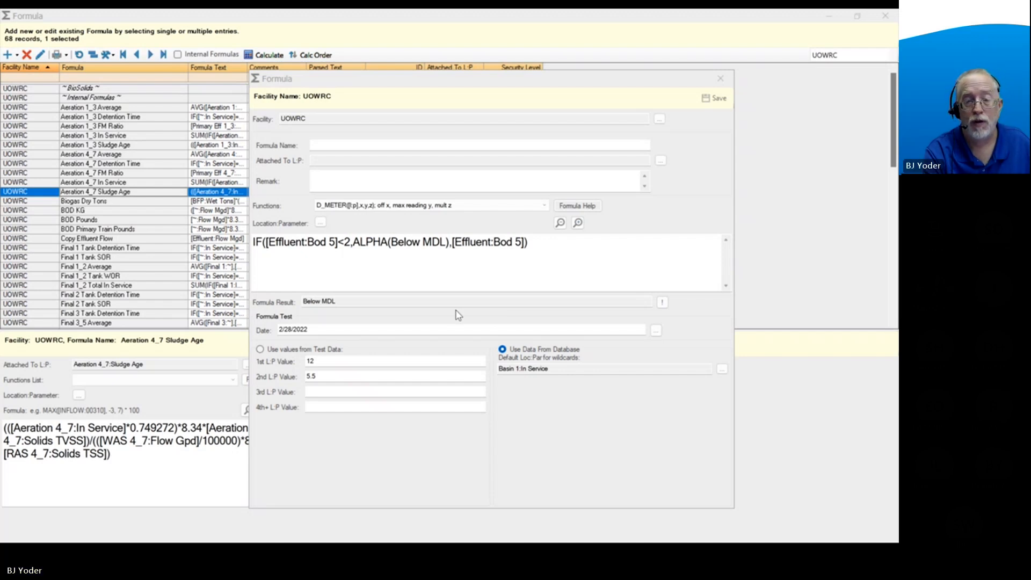
left_click_drag(543, 248, 248, 256)
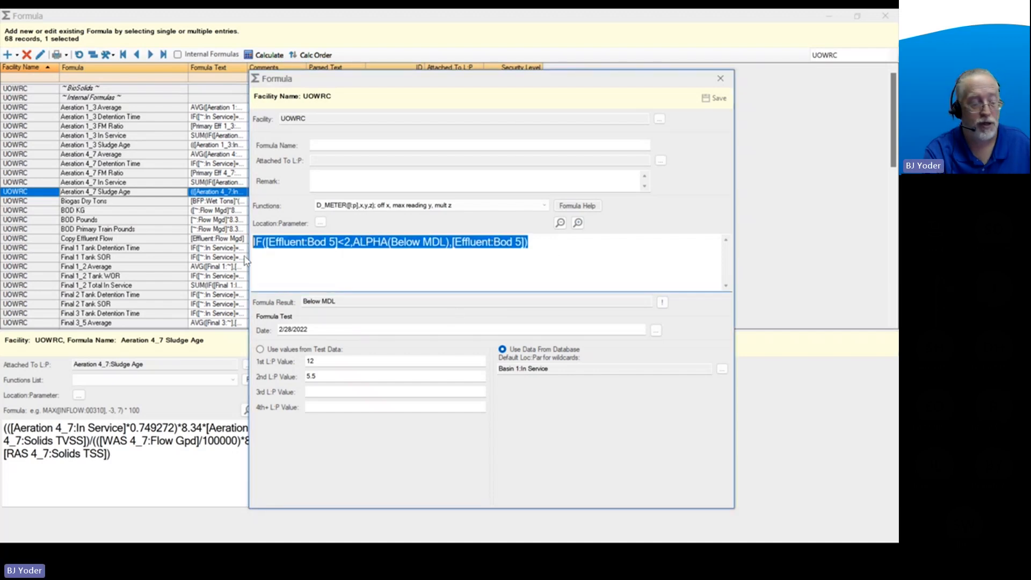
type("M_MED([~:~],-11,0,0,12)")
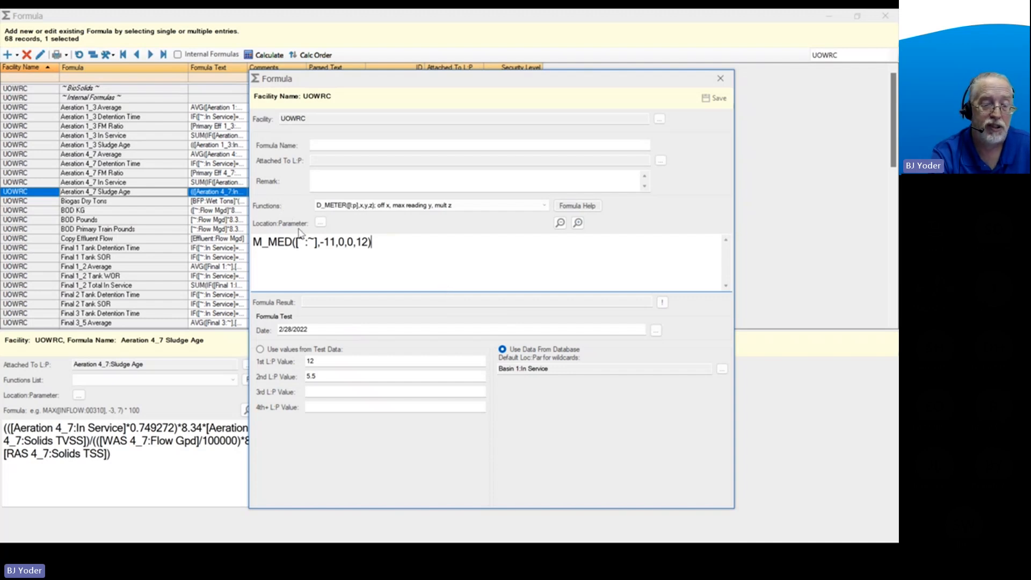
Examine the location and parameter wildcards and the full set of arguments in the M_MED formula.
left_click_drag(299, 241, 314, 241)
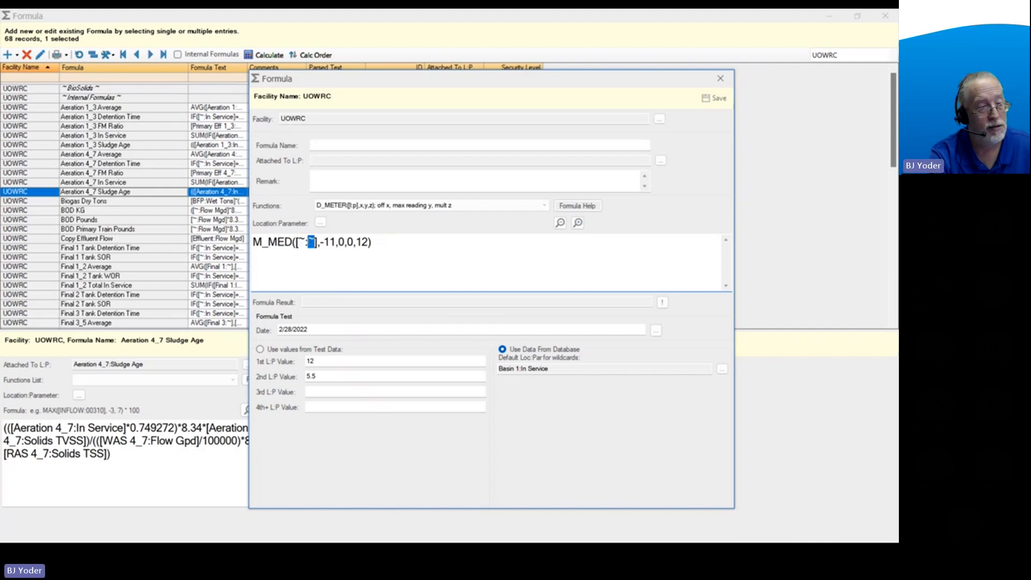
left_click(313, 242)
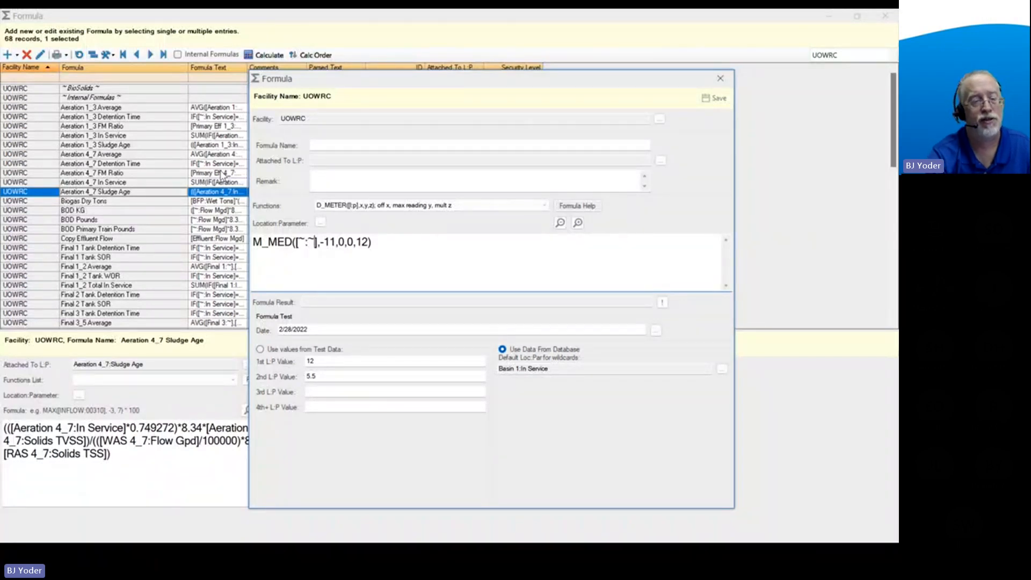
left_click_drag(397, 242, 241, 246)
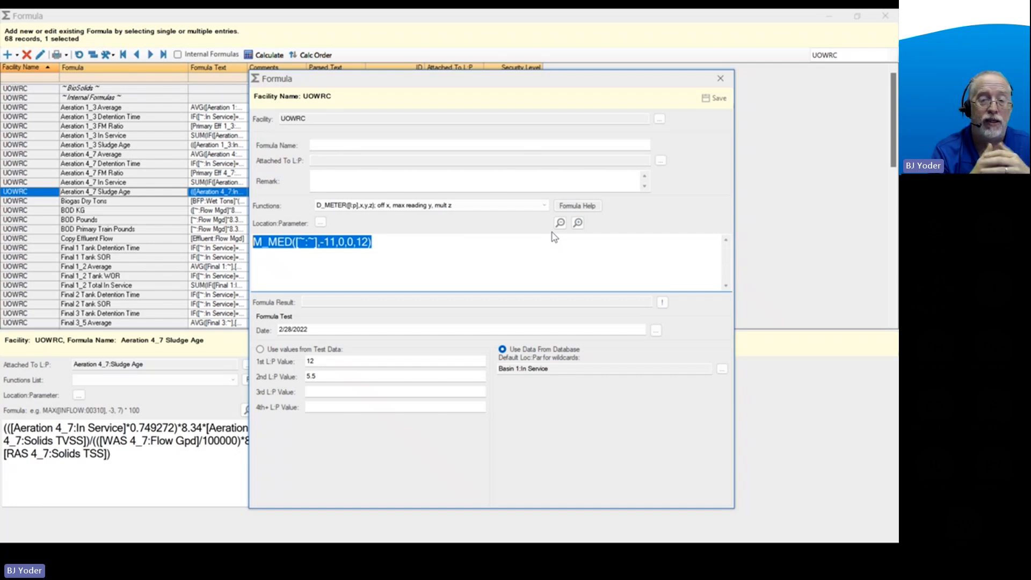
left_click(443, 246)
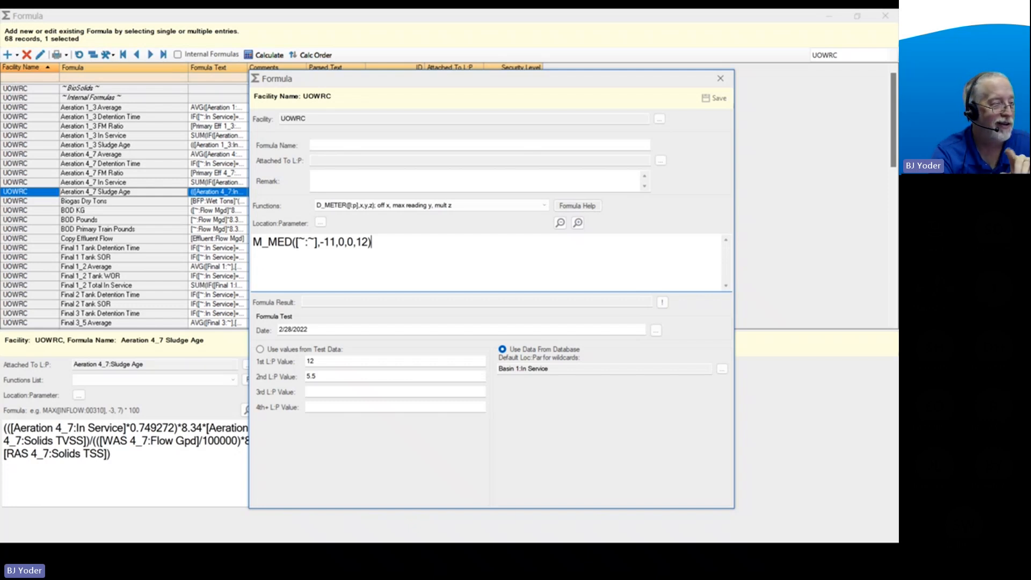
Replace the M_MED formula with the copied D_SUM([~:~],...) formula containing nested IF, INT, YR and DOY tests.
key("alt+Tab")
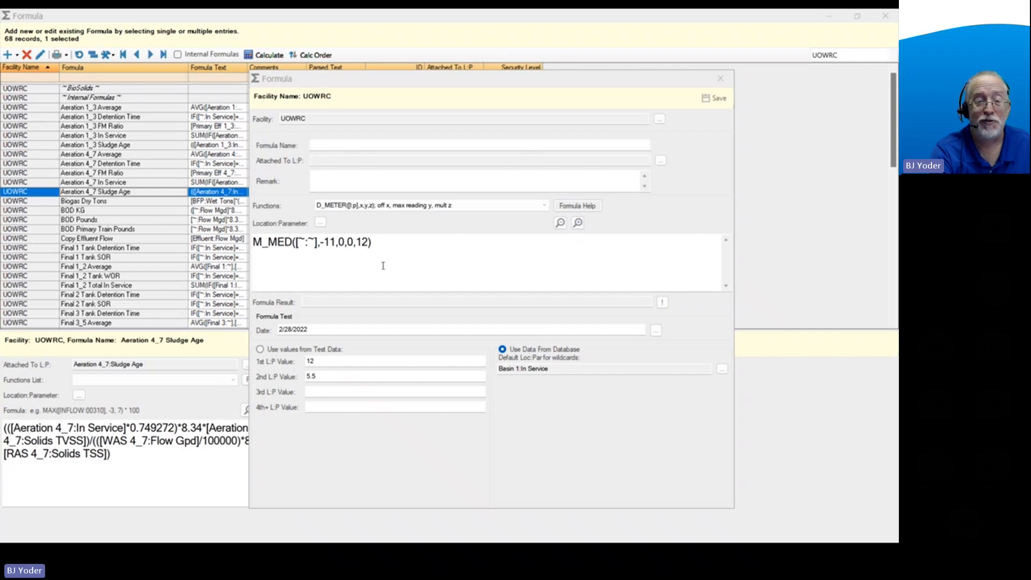
left_click_drag(387, 244, 252, 243)
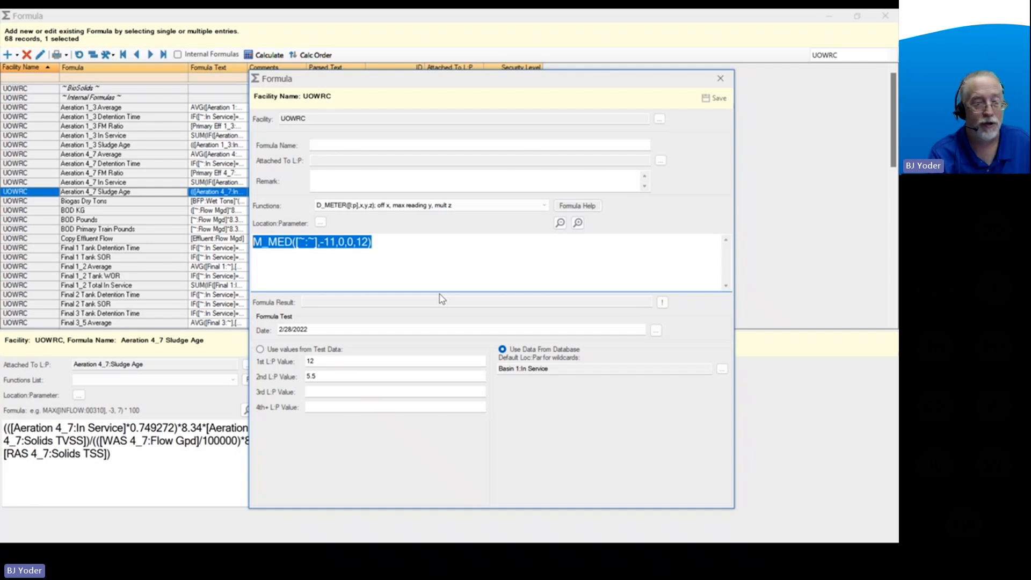
key("ctrl+v")
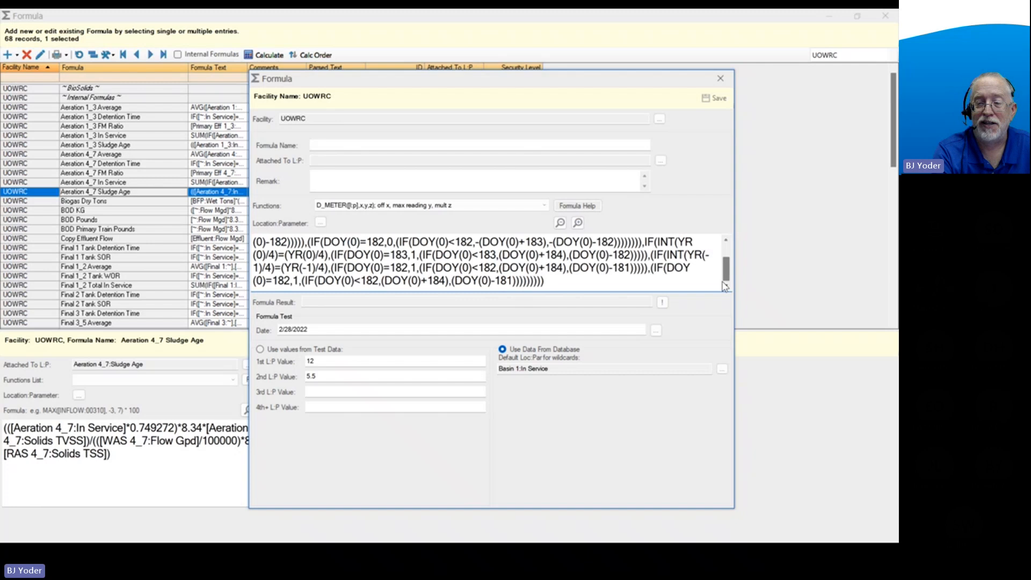
scroll(725, 279, "up", 2)
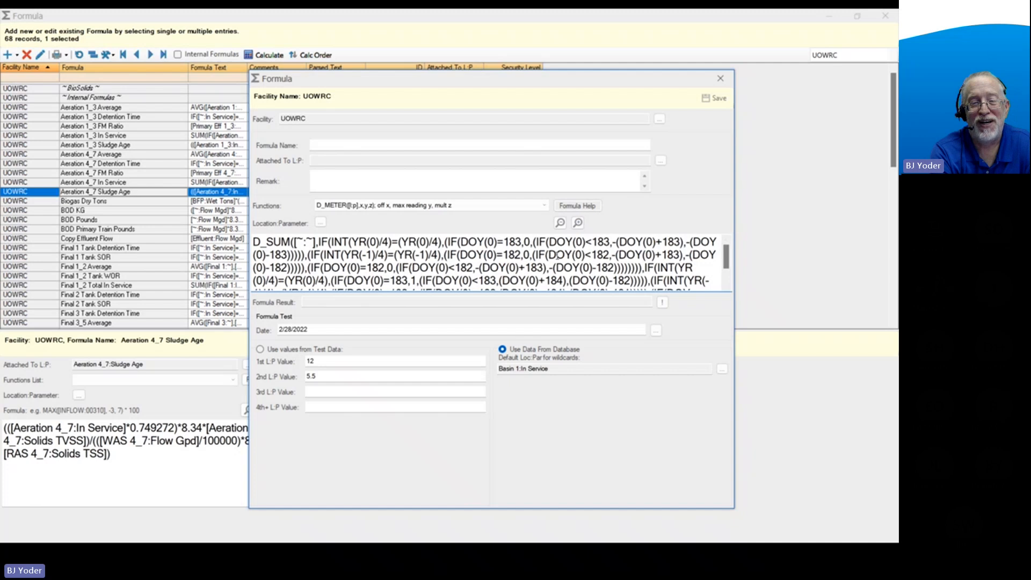
Read through the nested D_SUM formula from start to end and clear it from the formula text.
scroll(557, 254, "down", 1)
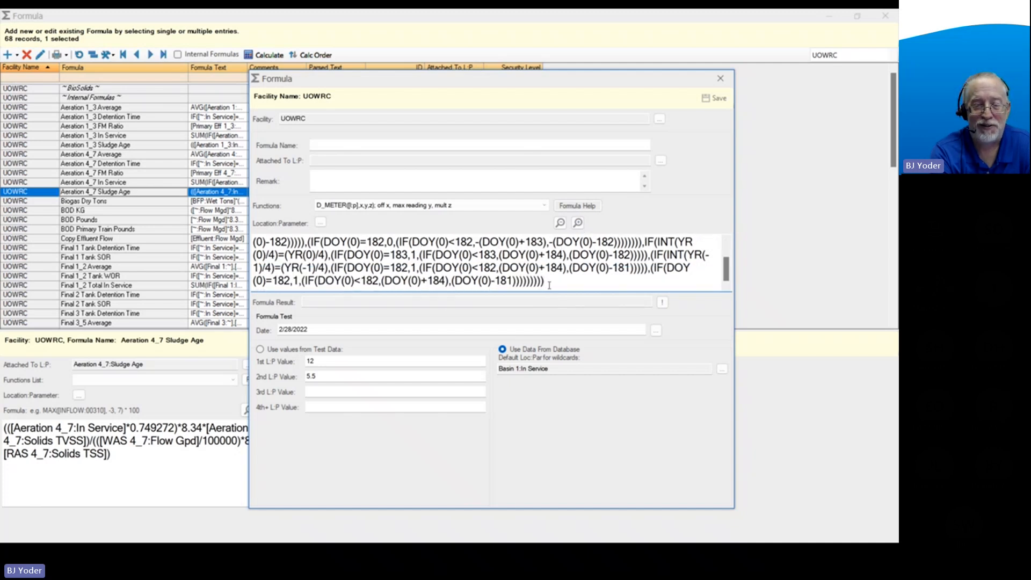
scroll(549, 285, "up", 1)
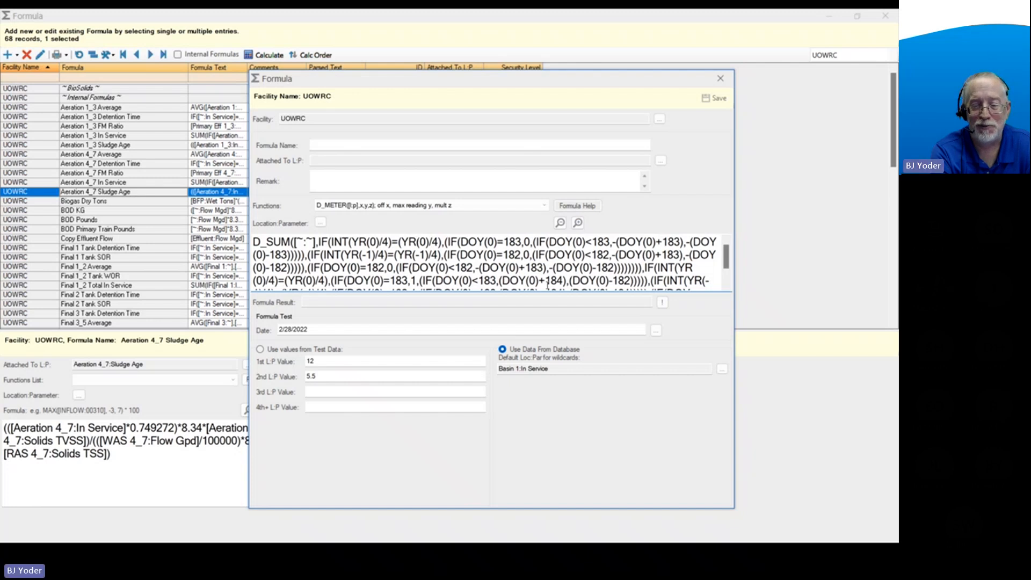
scroll(547, 285, "down", 1)
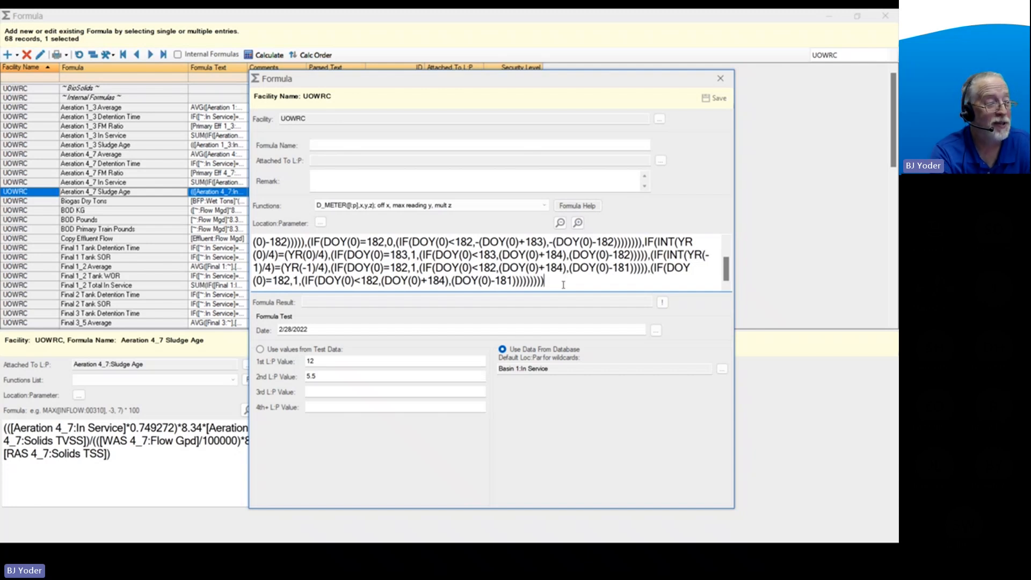
scroll(563, 284, "up", 1)
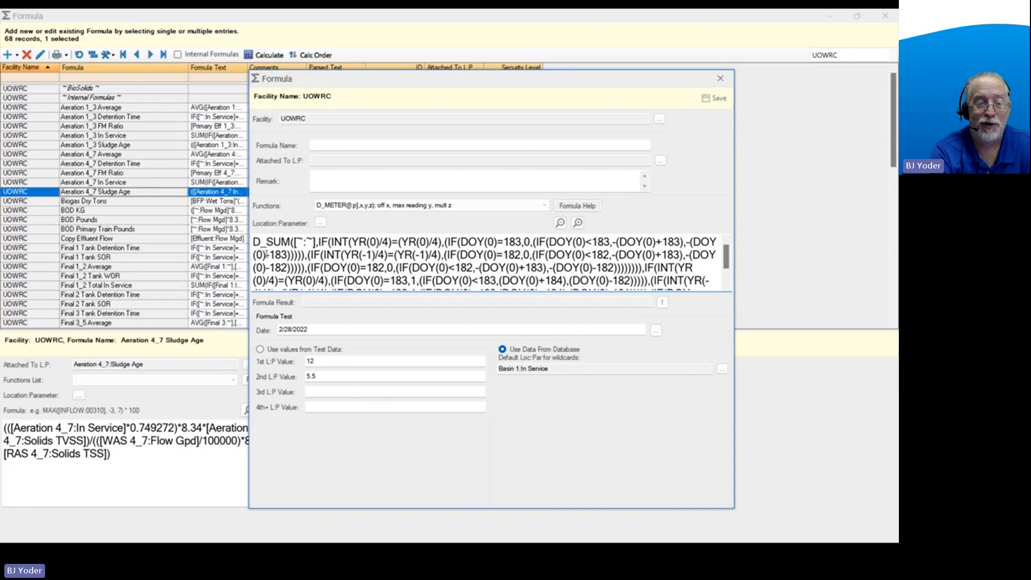
left_click_drag(255, 245, 720, 308)
key("Delete")
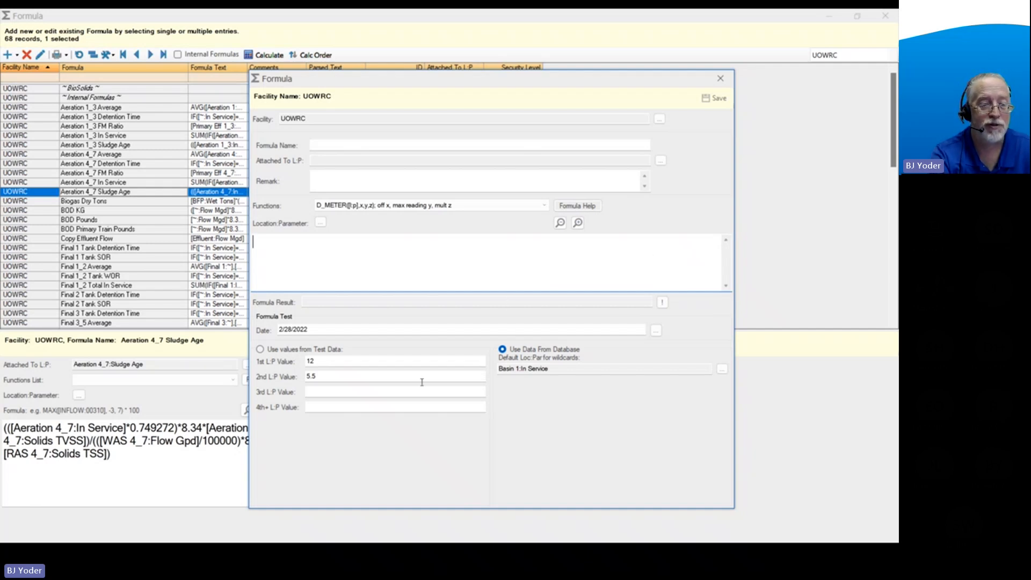
Insert the Effluent Bod 5 location parameter, filtering parameters by "bod", and check its result for the 2/28/2022 test date.
left_click(320, 223)
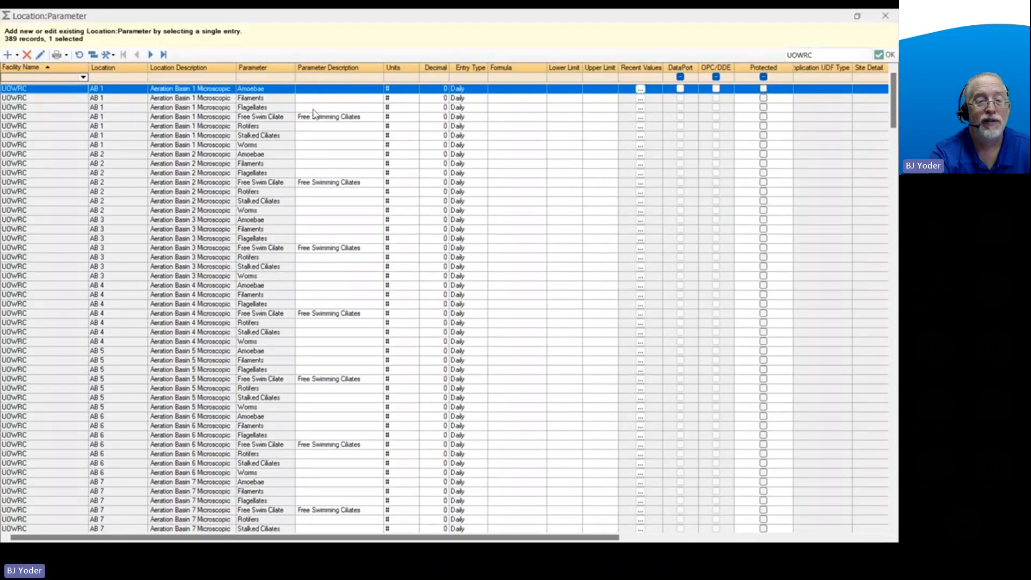
left_click(262, 78)
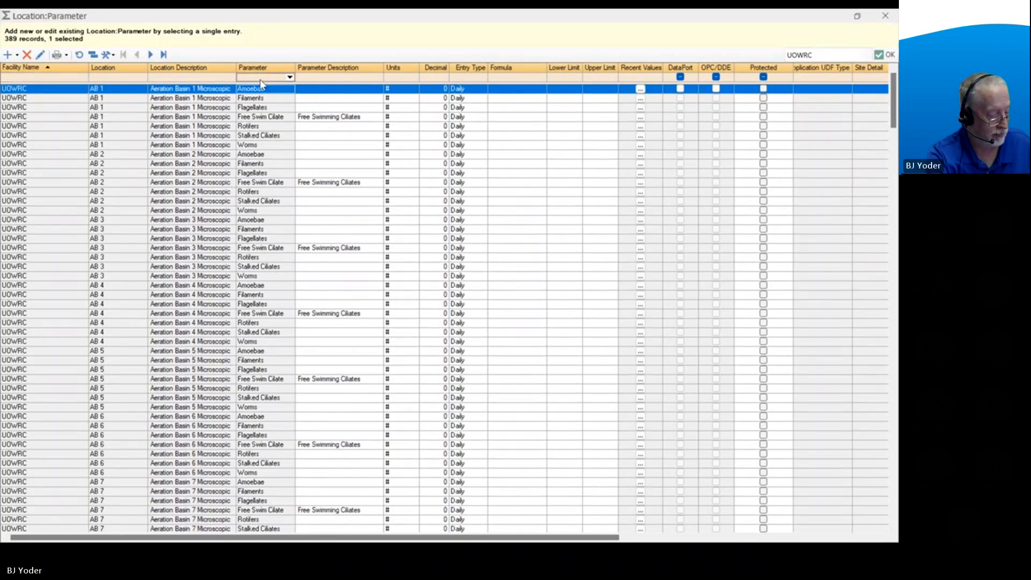
type("bod")
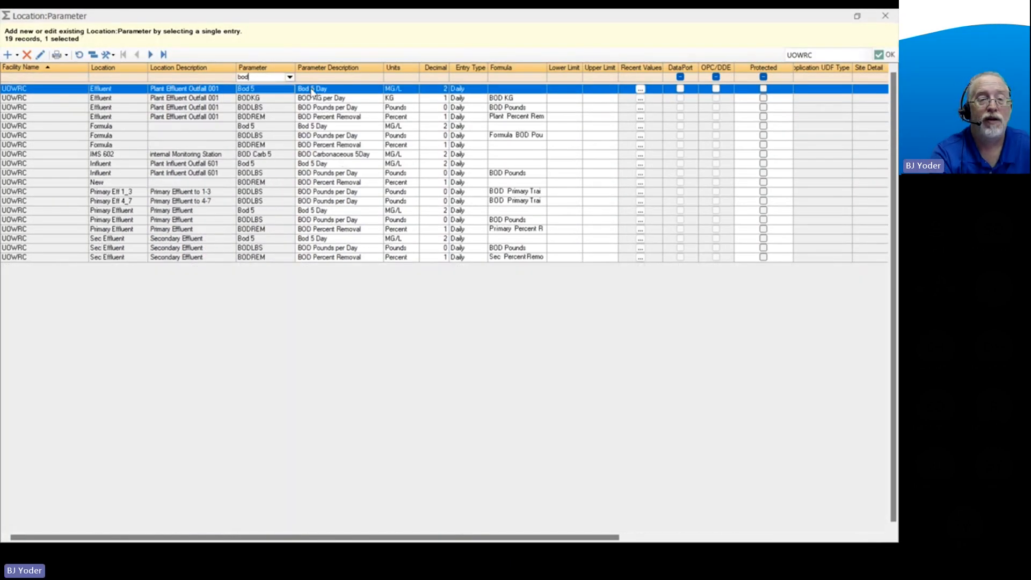
double_click(343, 90)
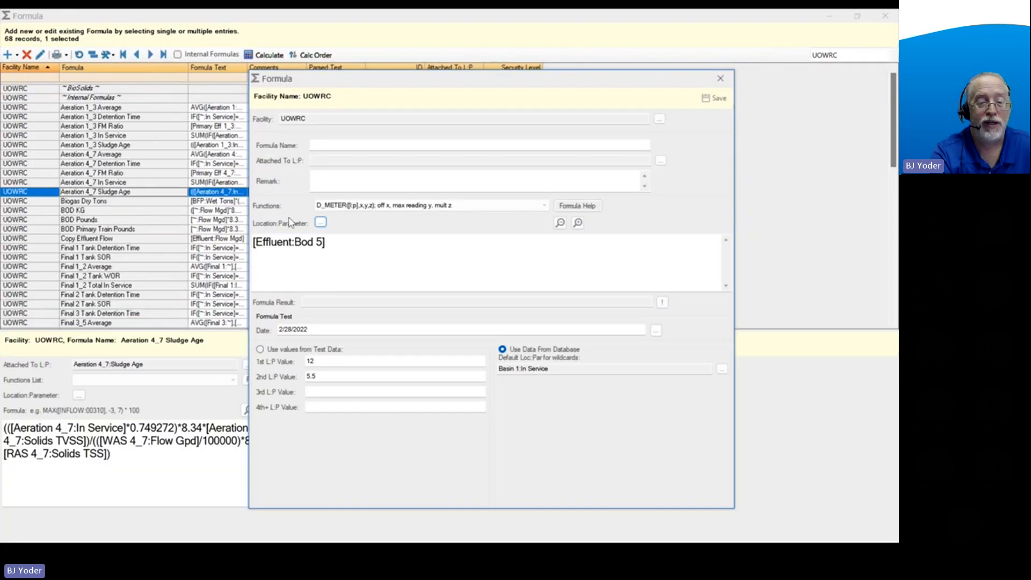
left_click(345, 242)
left_click_drag(345, 242, 252, 243)
left_click_drag(320, 329, 268, 329)
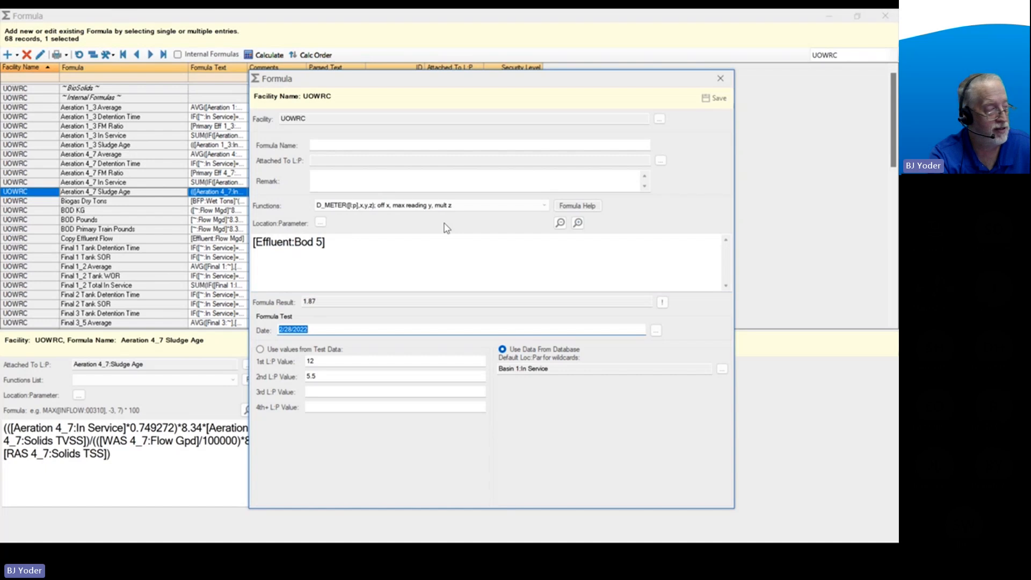
left_click(340, 250)
left_click(328, 301)
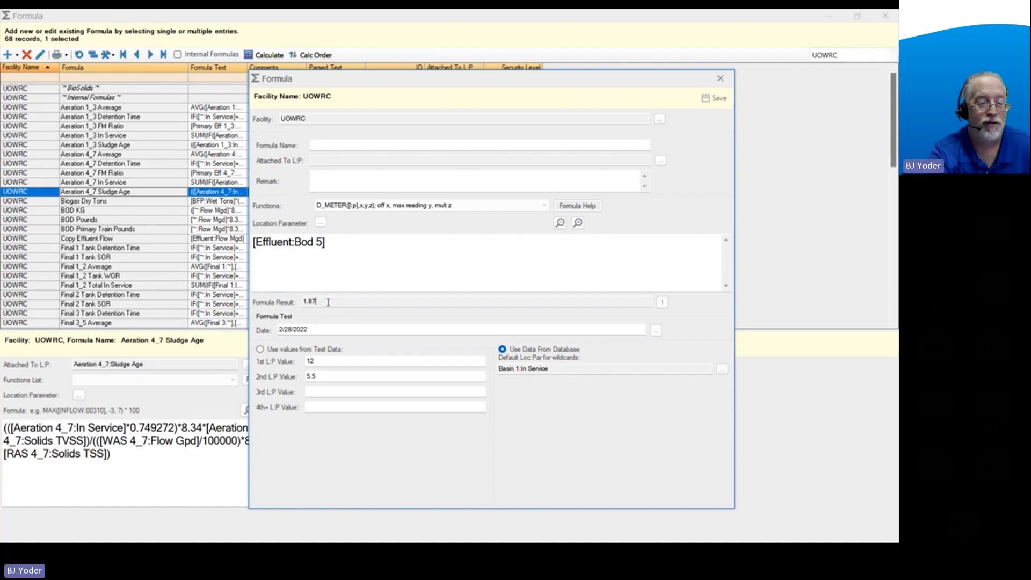
Extend the formula with *8.34* and the Effluent Flow Mgd location parameter, found by filtering parameters by "flow".
left_click(378, 246)
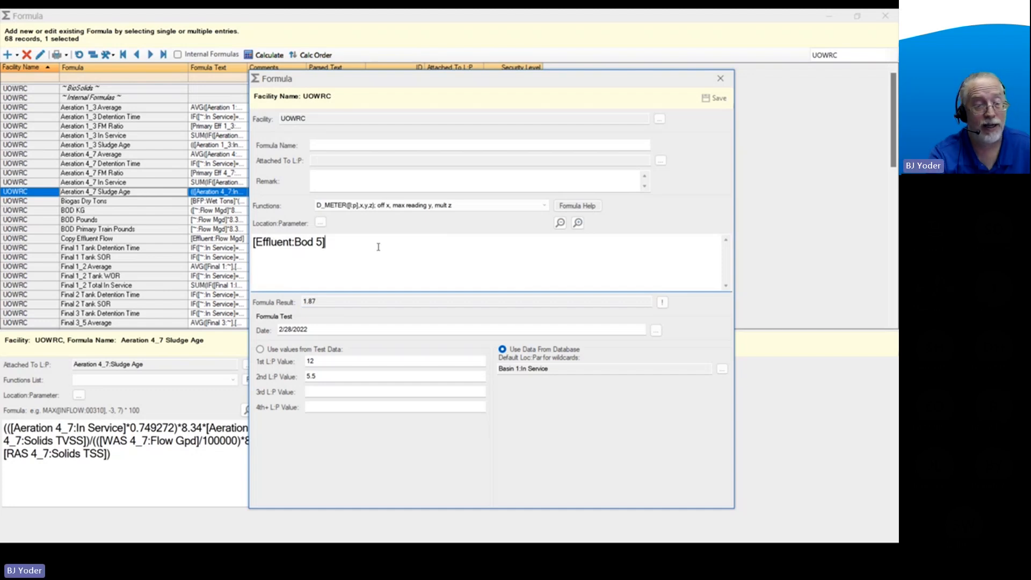
type("*8.34")
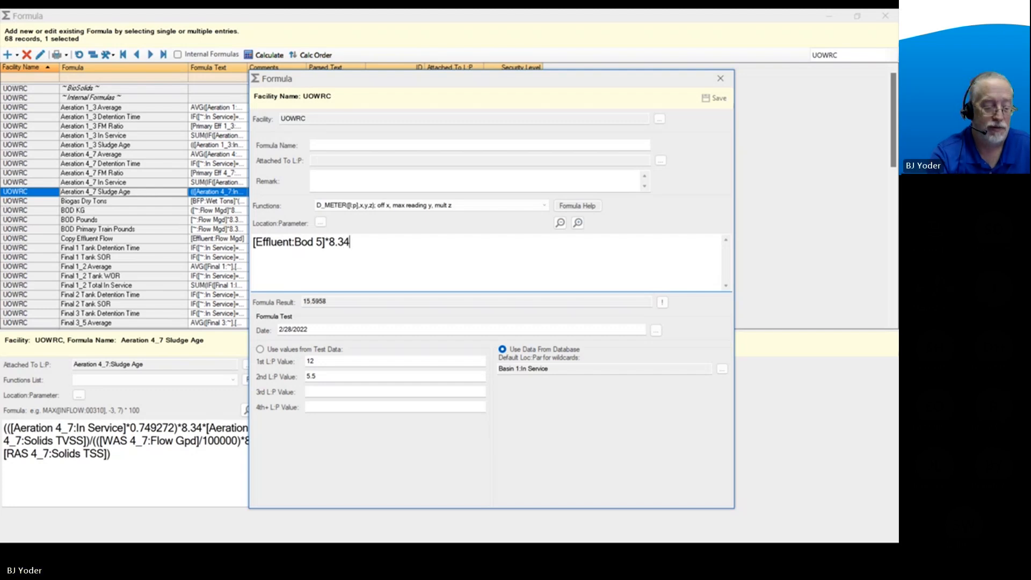
type("*")
left_click(320, 222)
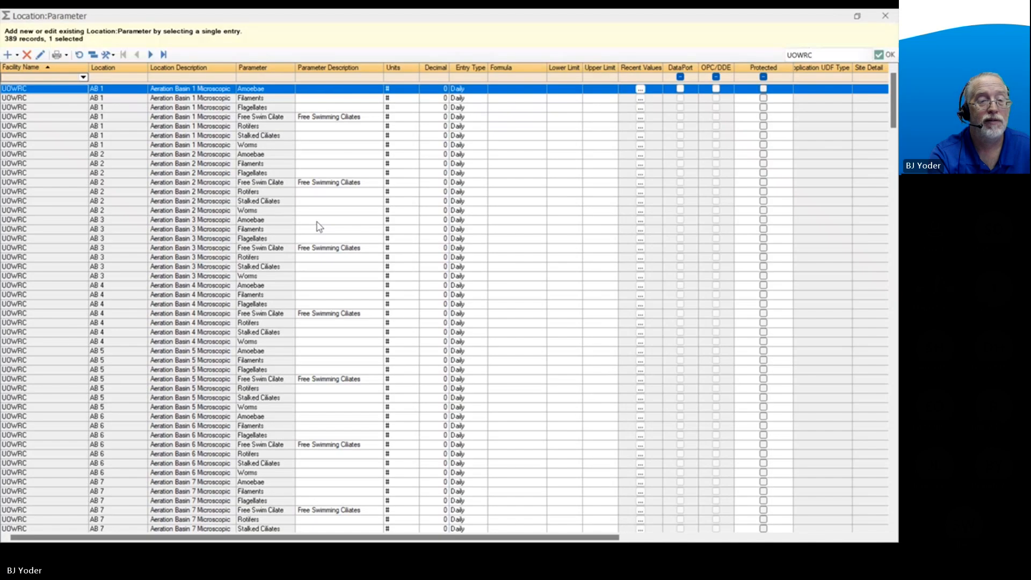
left_click(264, 89)
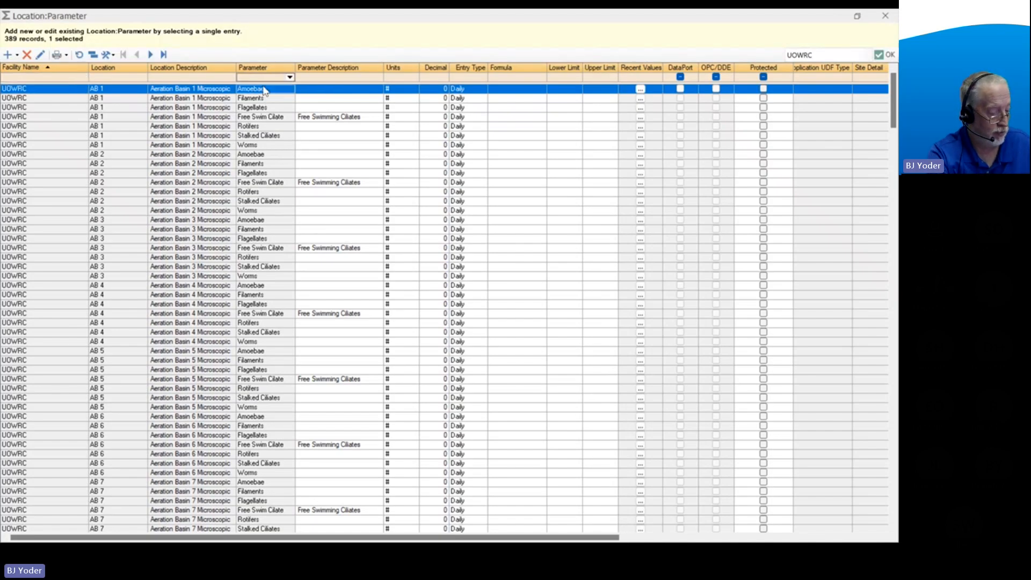
type("flow")
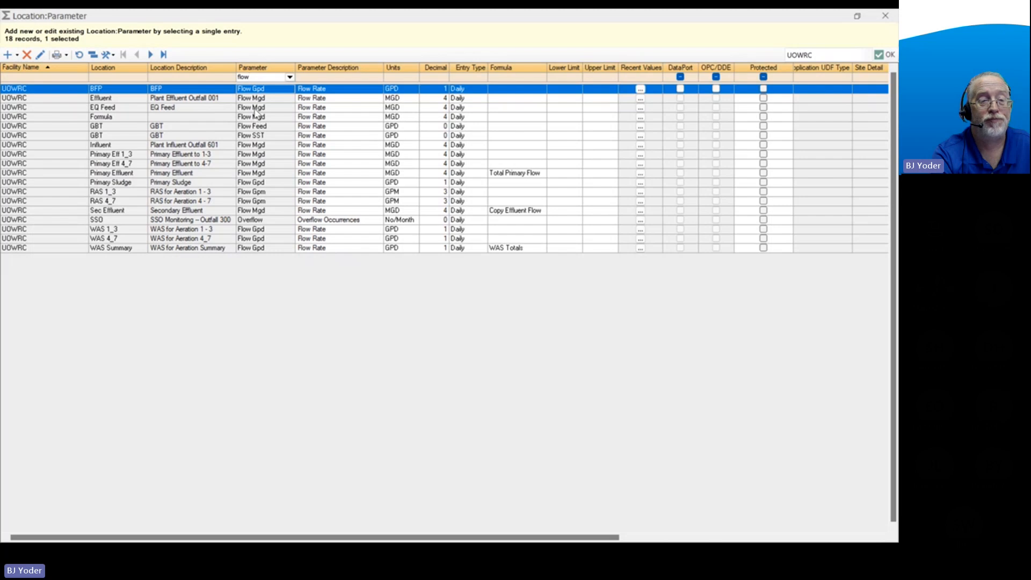
double_click(257, 98)
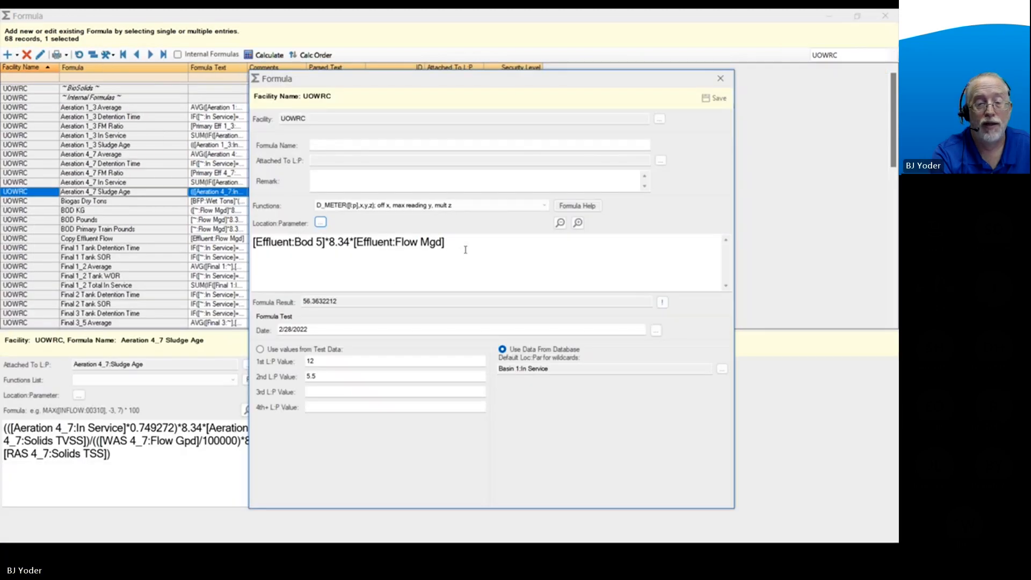
Test only the [Effluent:Flow Mgd] portion of the BOD pounds formula.
left_click(463, 244)
left_click_drag(458, 242, 243, 242)
left_click(453, 247)
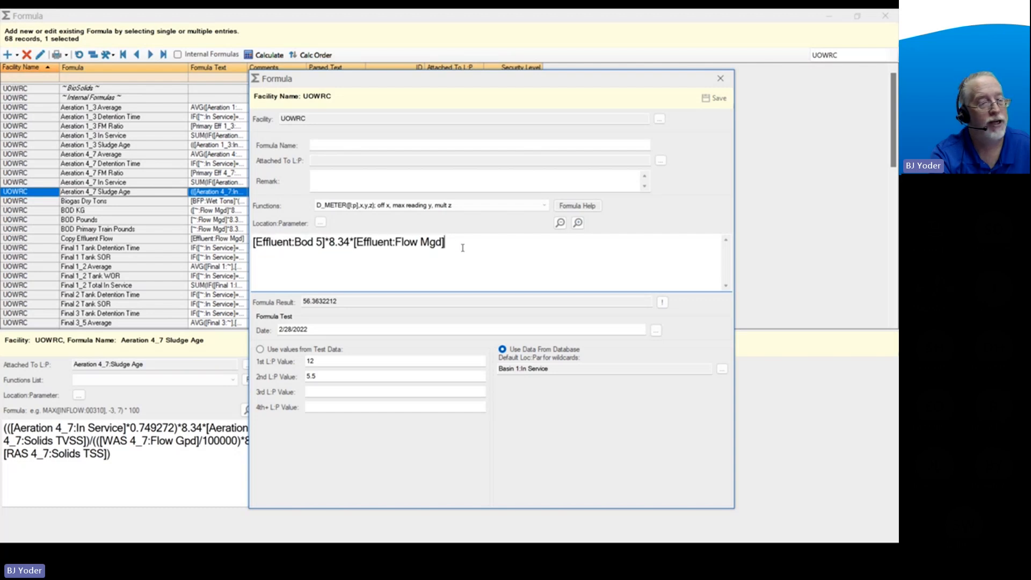
left_click_drag(353, 243, 446, 248)
left_click(662, 303)
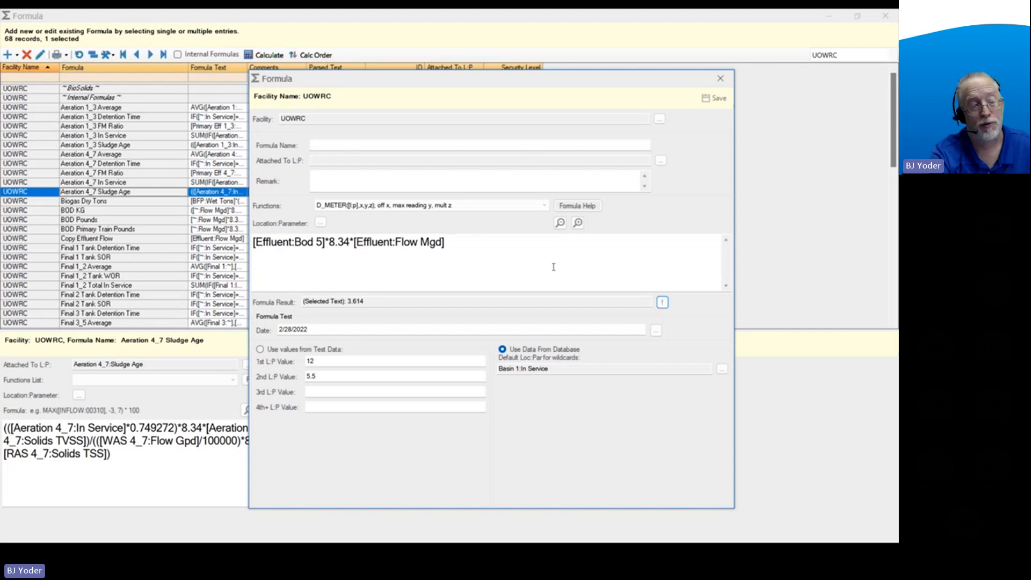
left_click(466, 247)
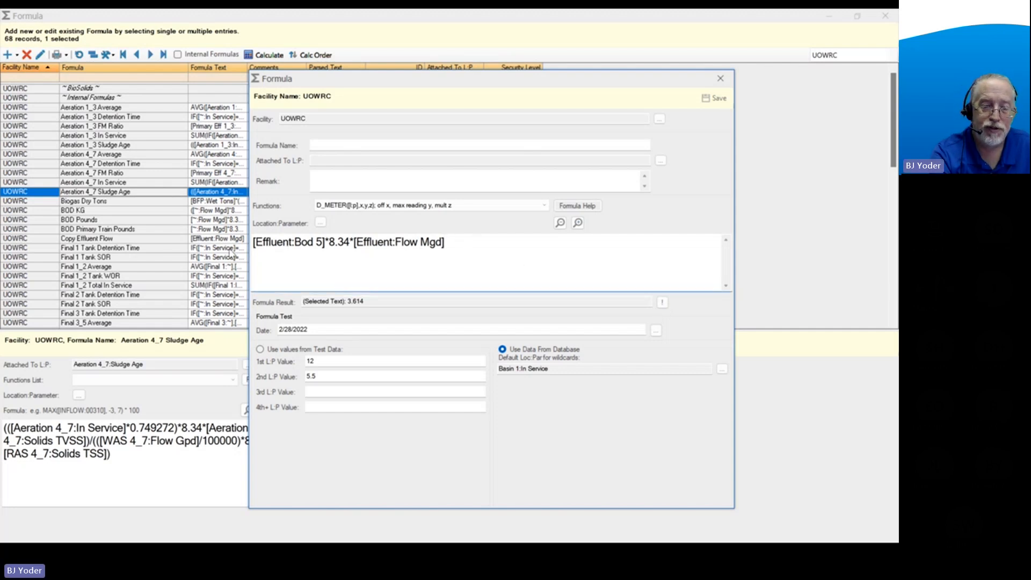
Test the whole formula [Effluent:Bod 5]*8.34*[Effluent:Flow Mgd] and examine the decimals in its result.
left_click_drag(453, 248, 246, 250)
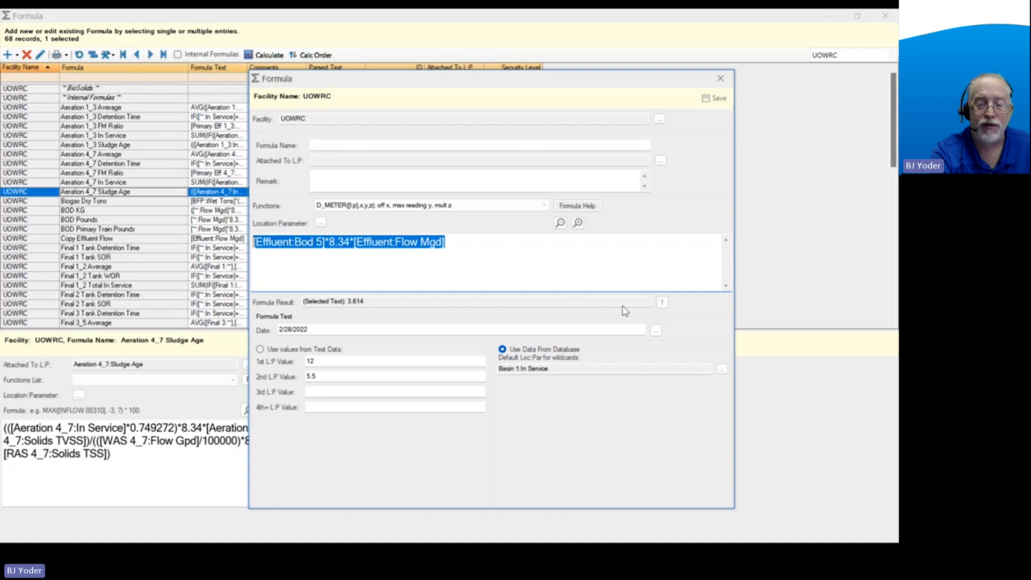
left_click(662, 302)
left_click(540, 246)
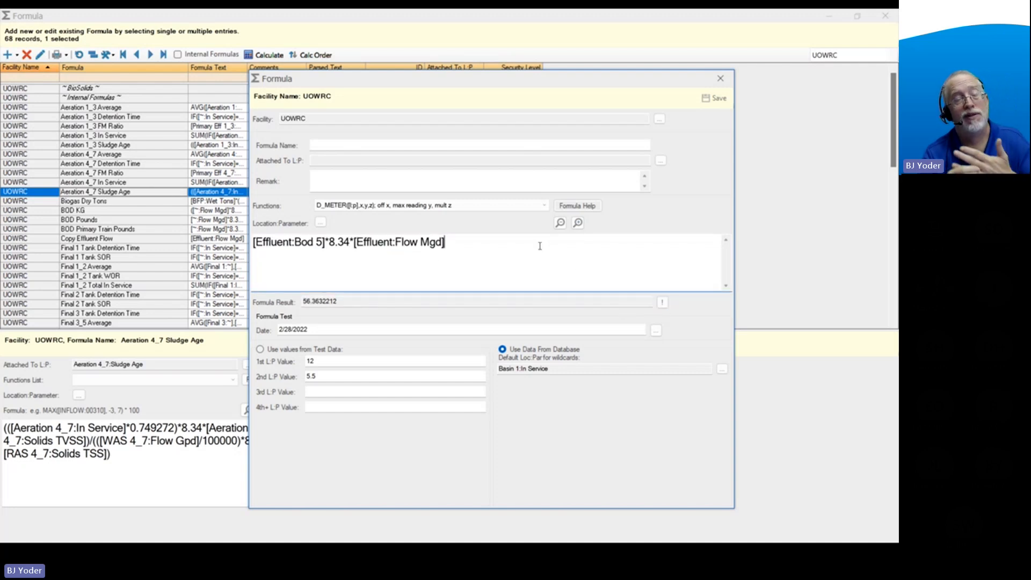
left_click(349, 300)
left_click_drag(338, 301, 296, 303)
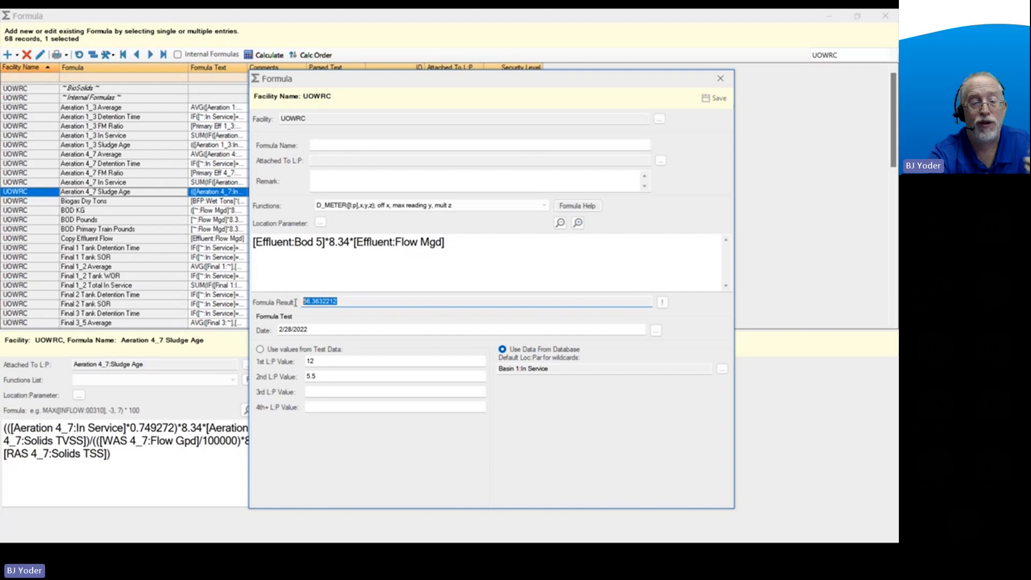
left_click(413, 279)
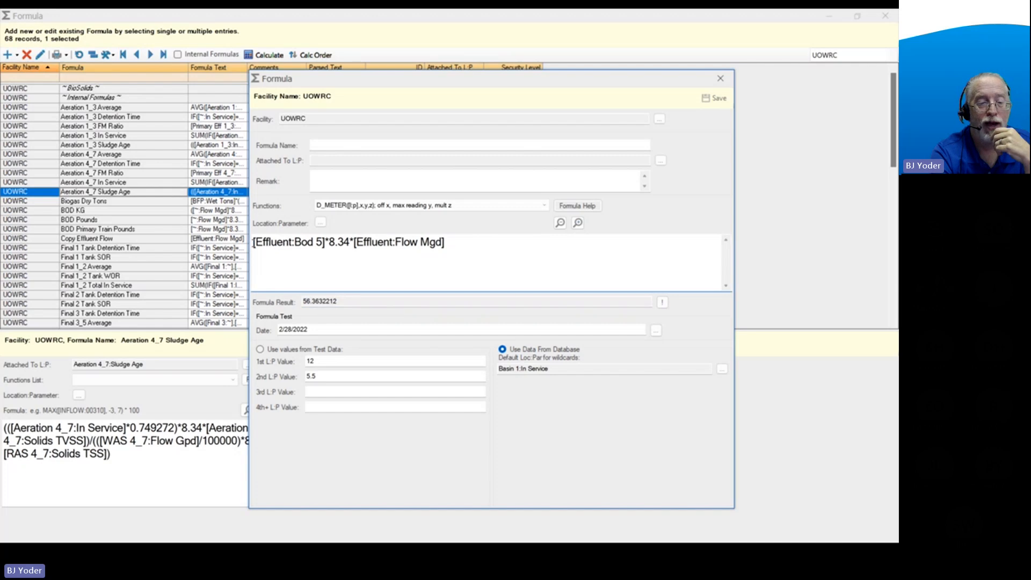
Look up ROUND(x,y) in the alphabetical function list of the formula help and read its description and examples.
left_click(587, 207)
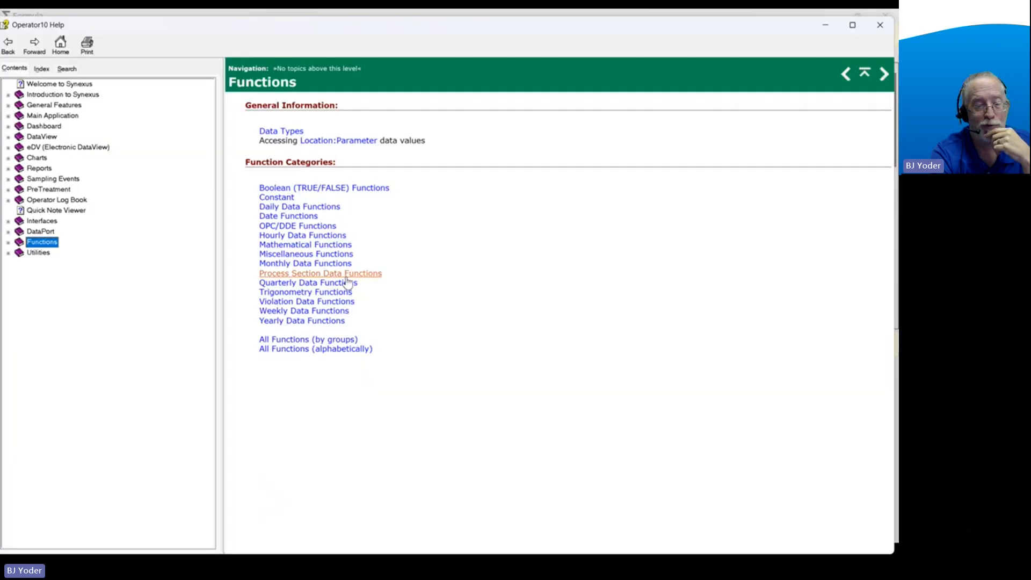
left_click(354, 349)
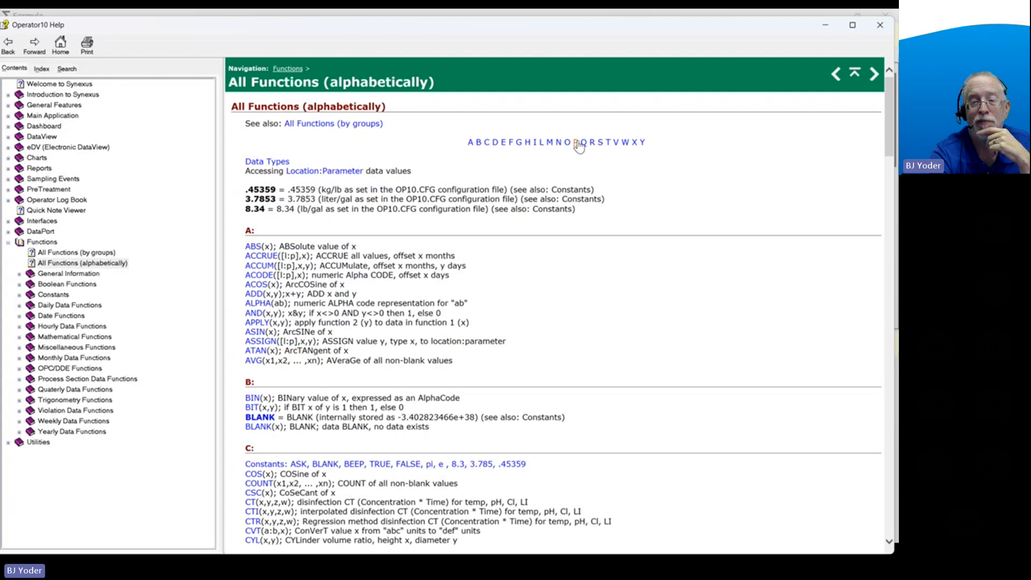
left_click(592, 142)
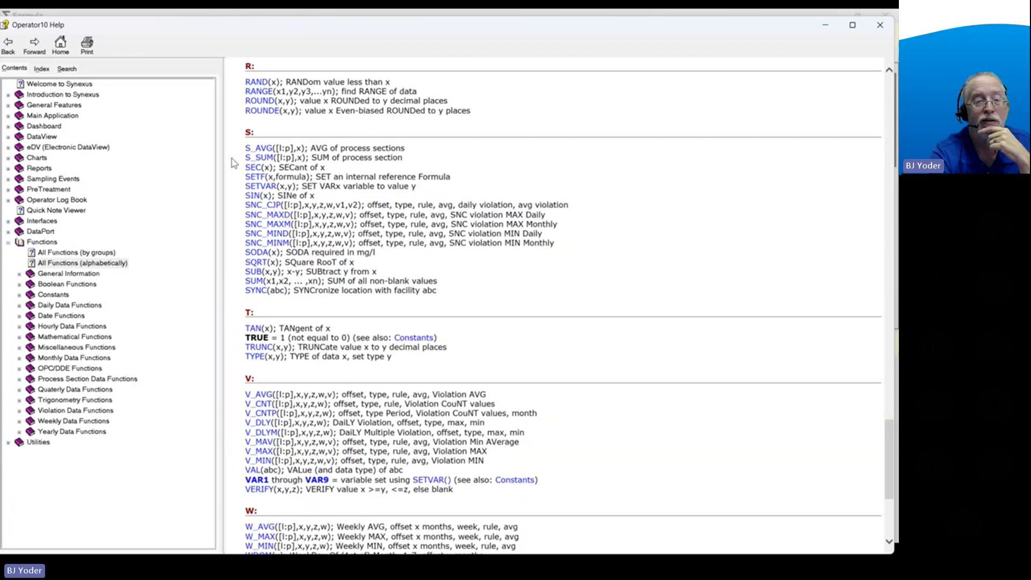
left_click(262, 103)
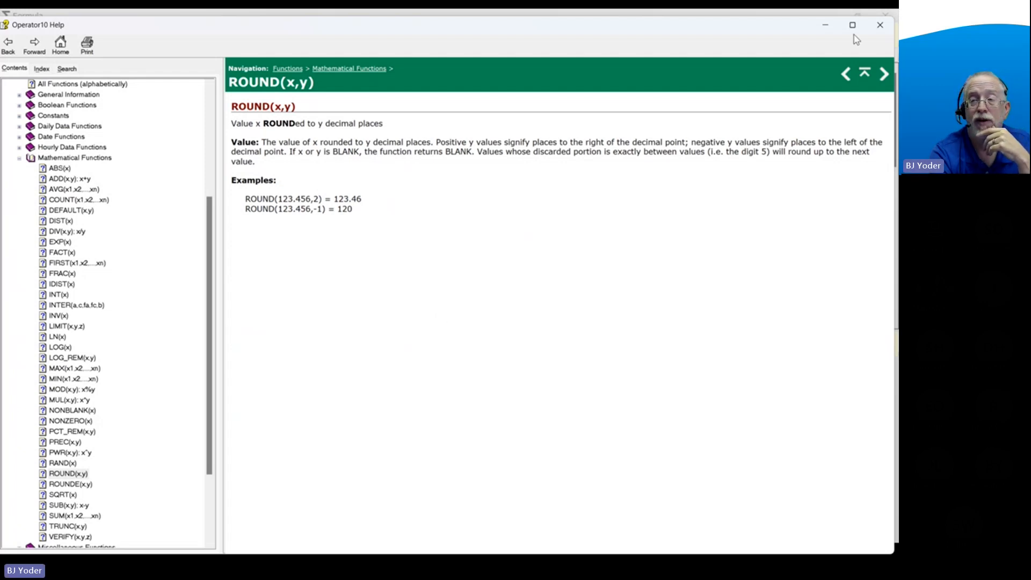
left_click(880, 25)
Wrap the whole BOD pounds formula in a ROUND function with 1 decimal place.
left_click(255, 244)
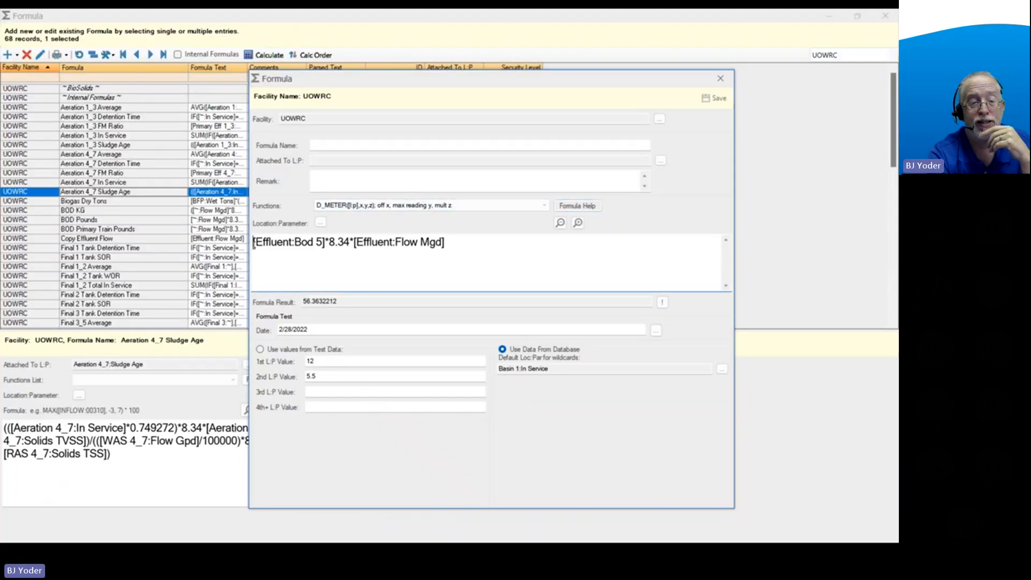
type("ROUND(")
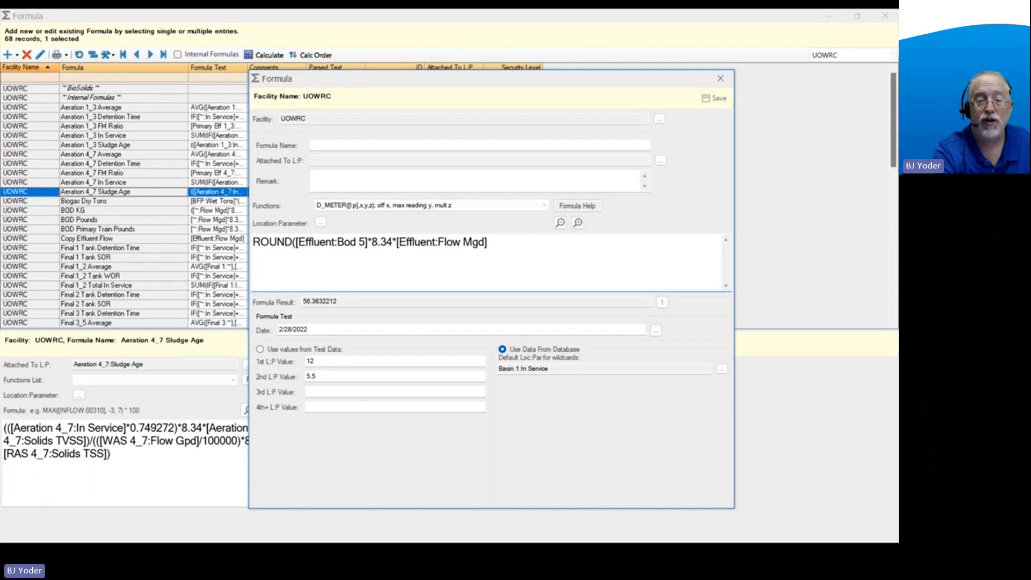
left_click(498, 247)
type(",1)")
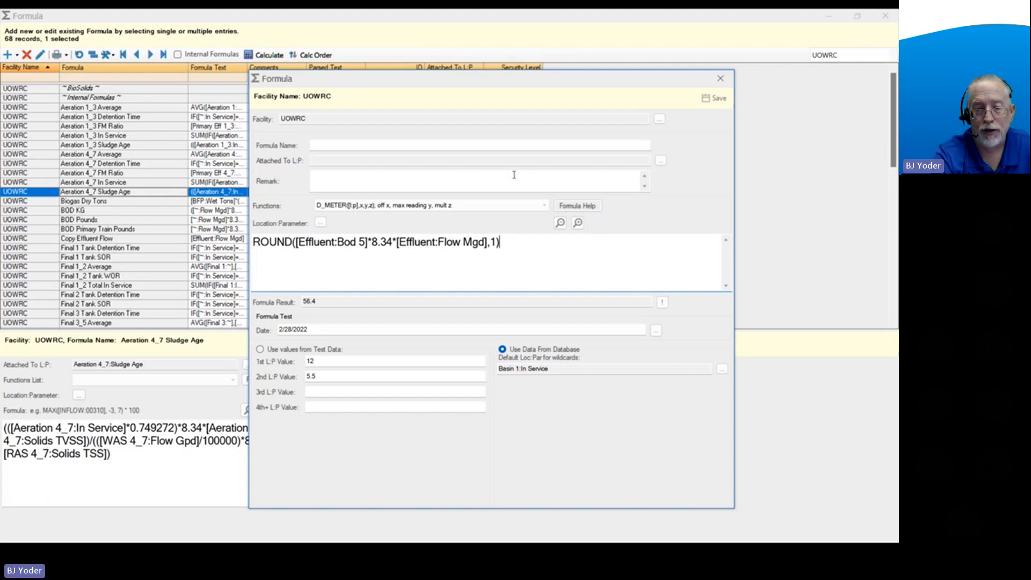
Try the ROUND function with 2 decimal places, and set it to 0 decimal places.
double_click(493, 242)
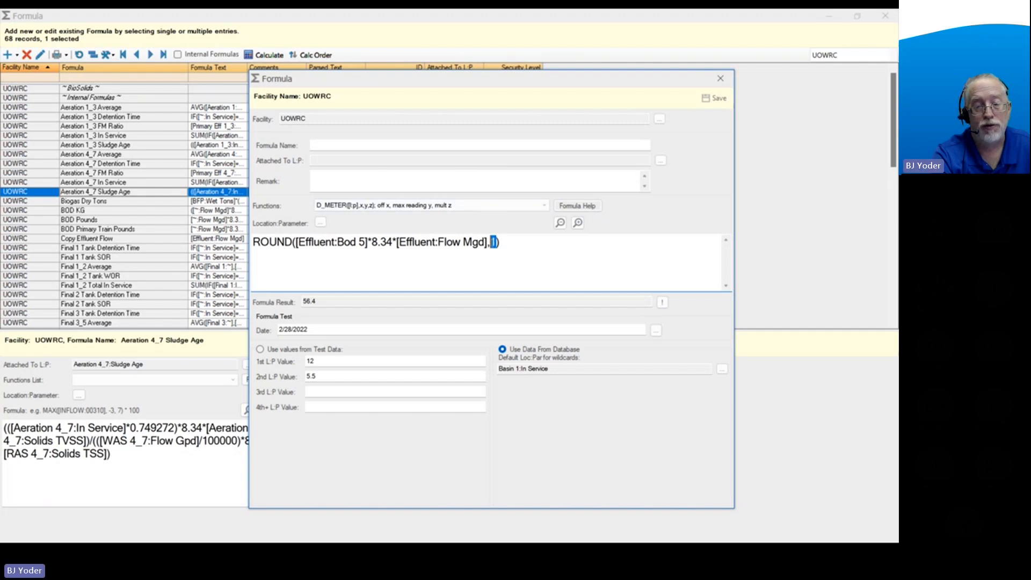
type("2")
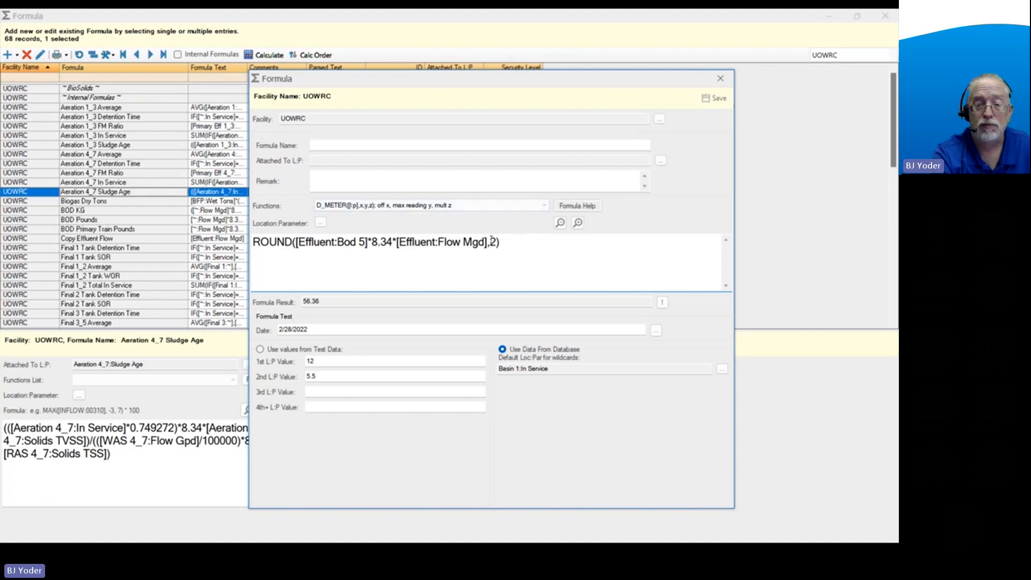
key("BackSpace")
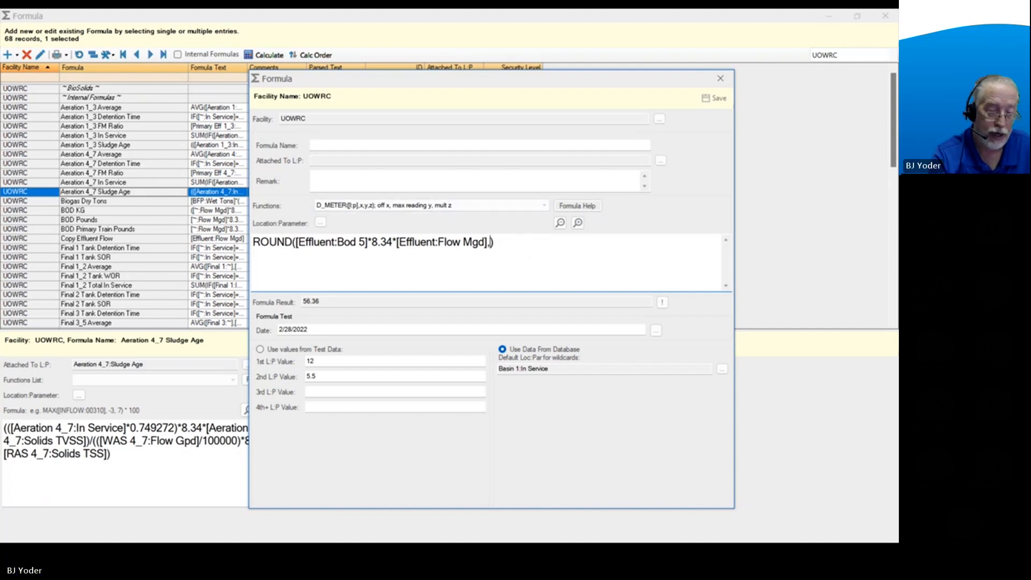
type("0")
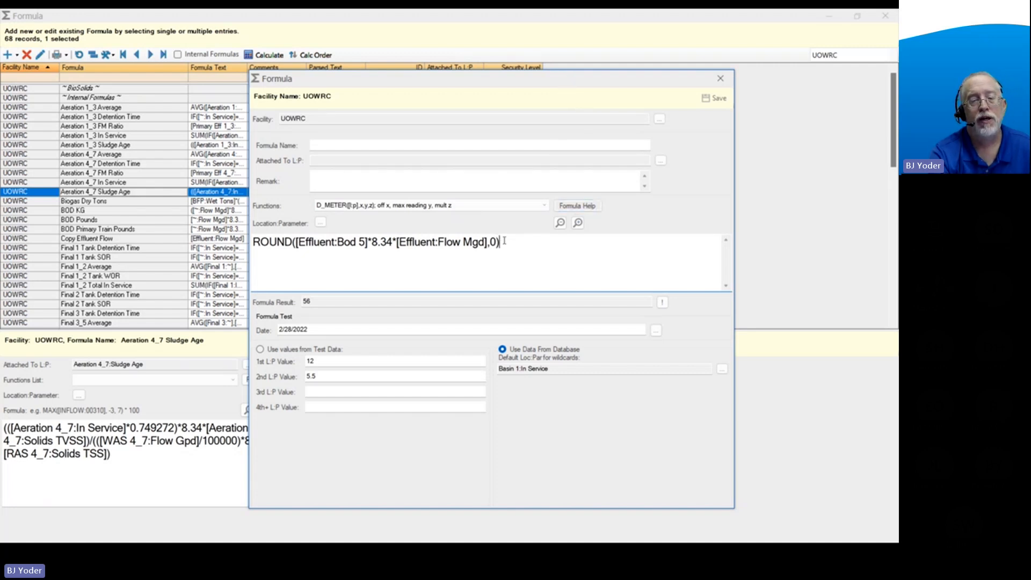
Discard the unsaved ROUND formula, leave the Formula list and main window, and return to the closing slide.
left_click_drag(508, 247, 253, 246)
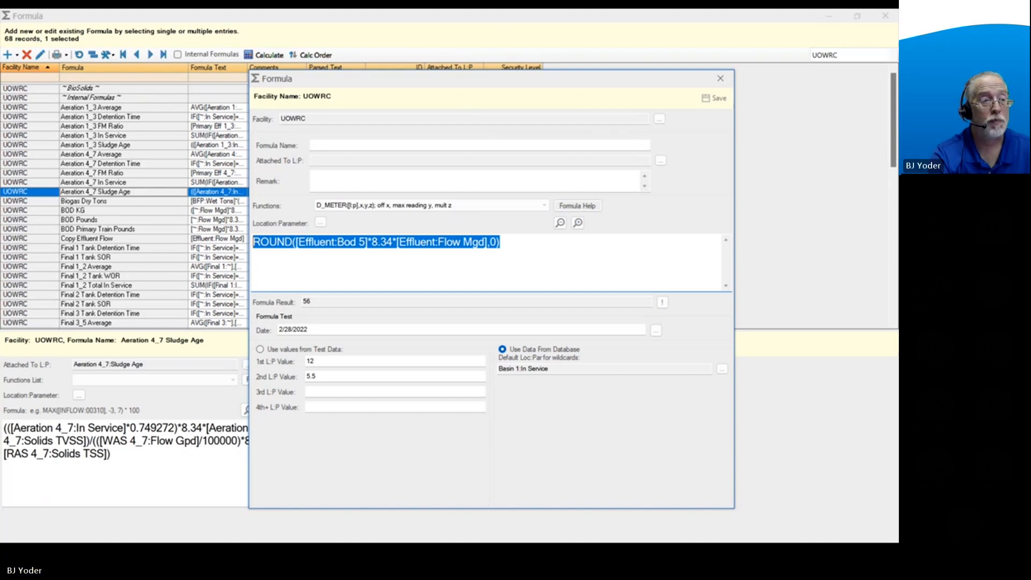
left_click(719, 79)
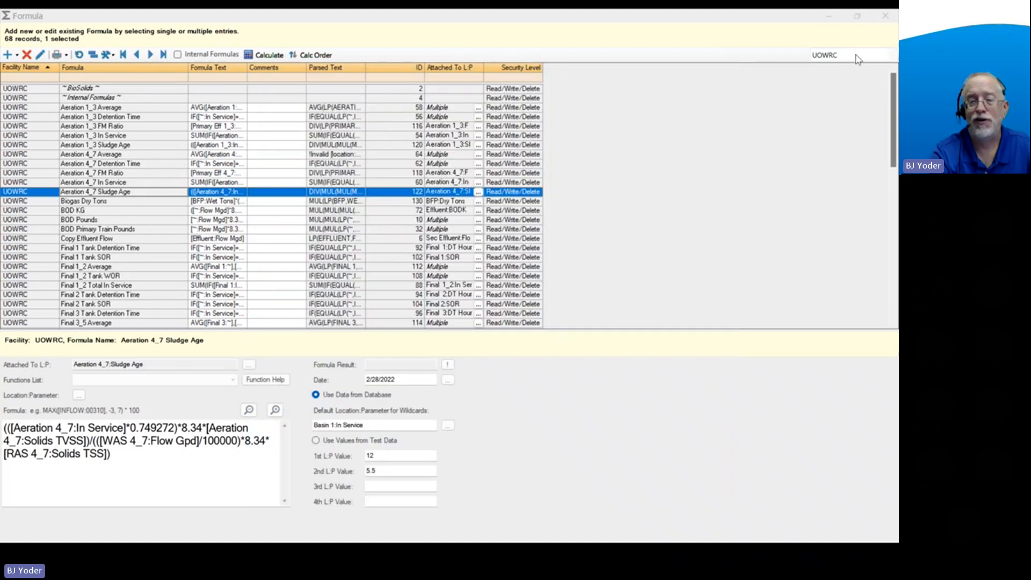
left_click(885, 15)
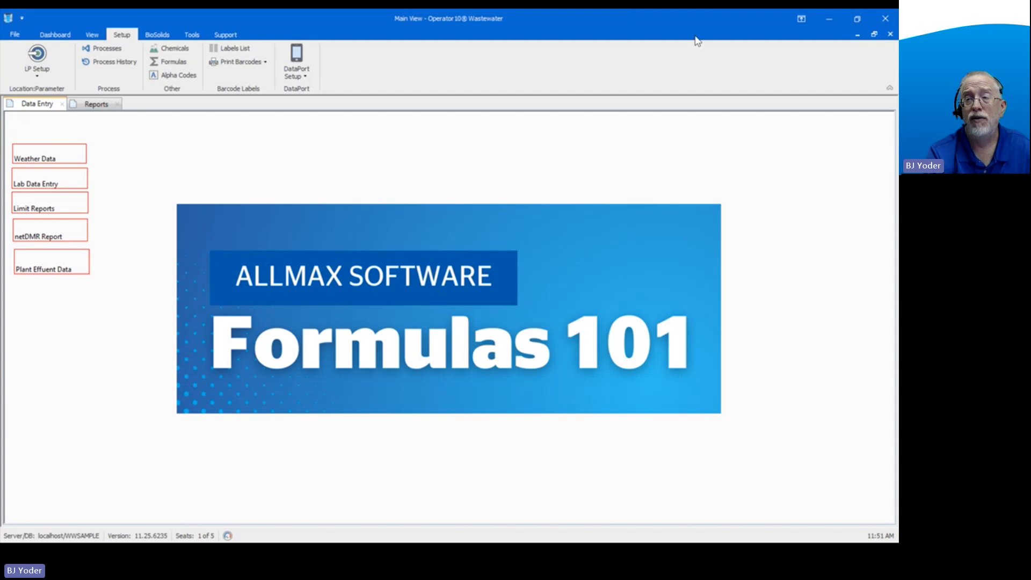
left_click(890, 19)
left_click(621, 213)
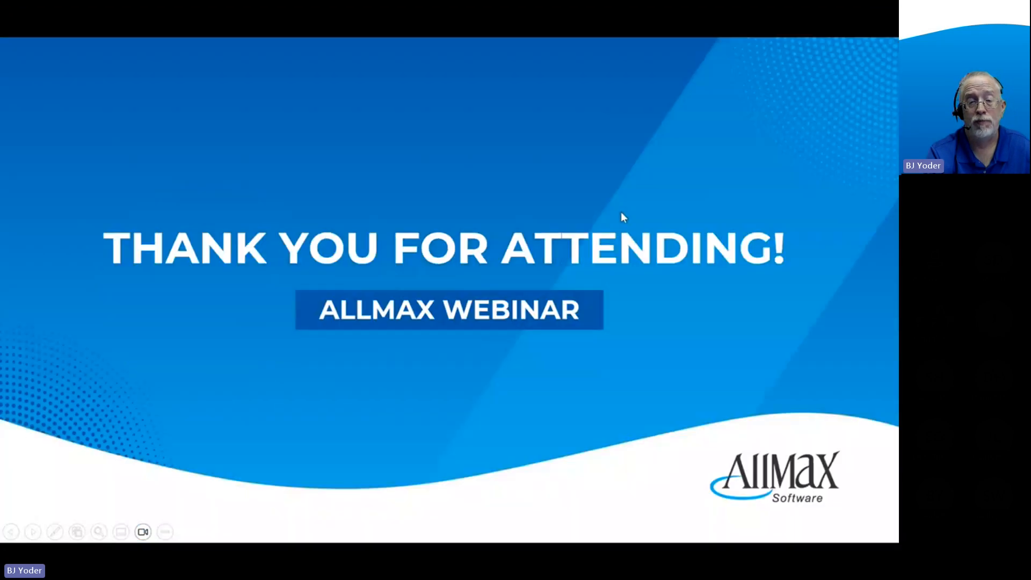